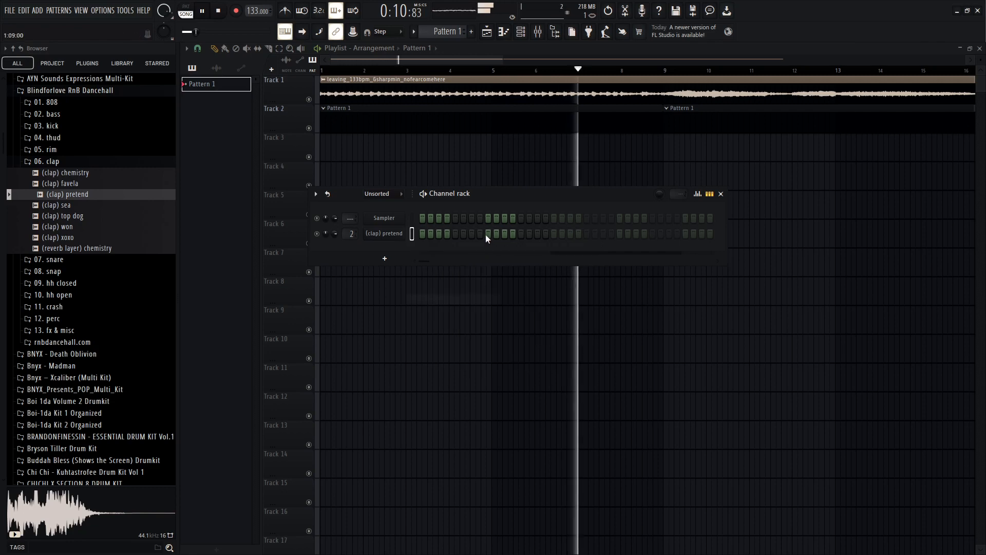
Repeat the single C5 note of the (clap) pretend channel once per bar through bar 8 in its piano roll
right_click(401, 234)
click(426, 233)
key(ctrl+a)
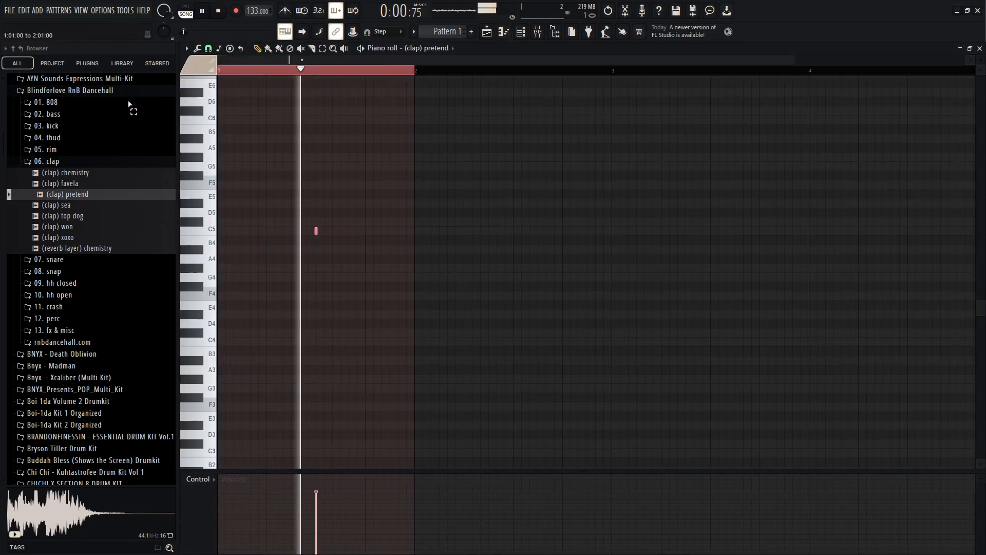
key(ctrl+b)
key(ctrl+b)
key(ctrl+b)
key(ctrl+b)
key(ctrl+b)
key(ctrl+b)
key(ctrl+b)
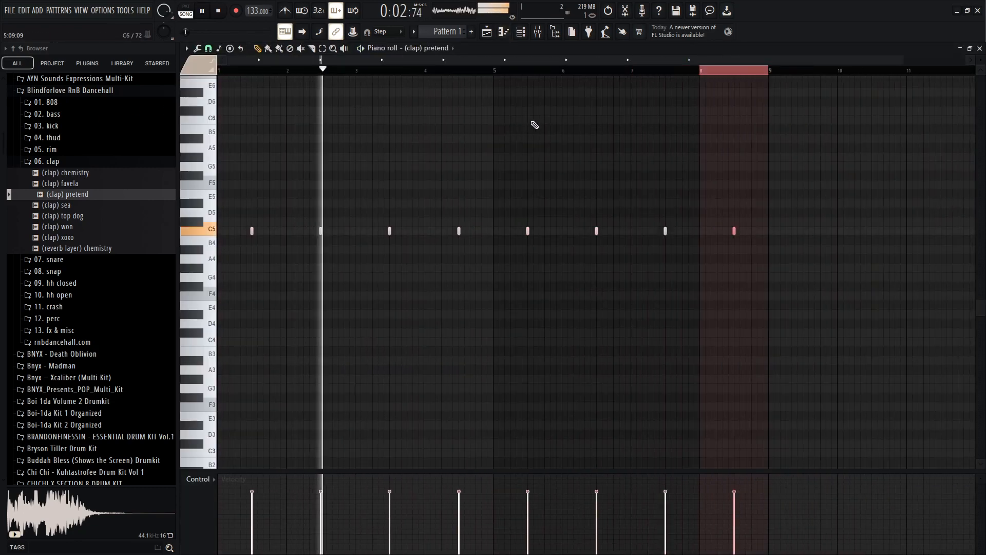
key(ctrl+b)
key(ctrl+z)
Raise the velocity of all eight clap notes slightly and clear the selection
ctrl+click(794, 71)
key(ctrl+a)
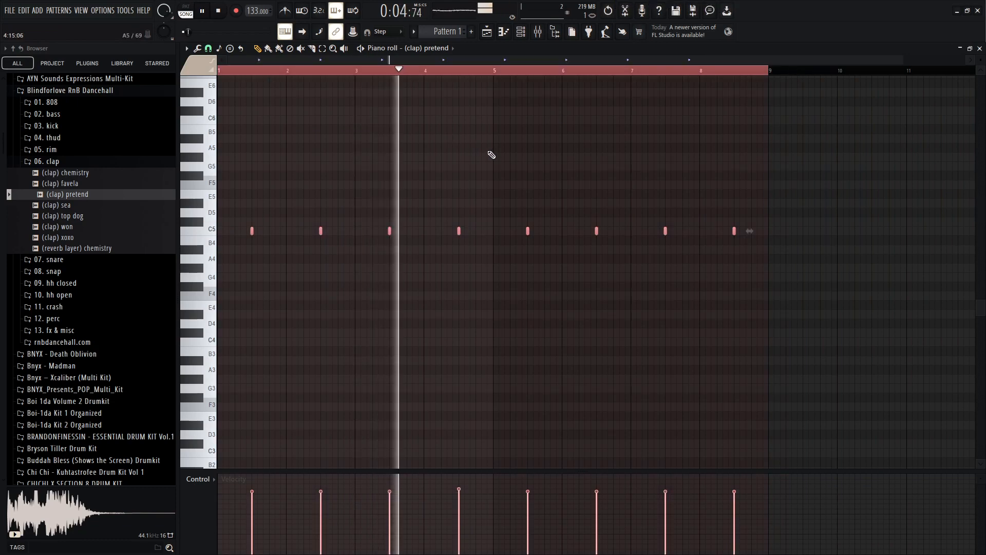
alt+scroll(496, 147, up, 3)
key(ctrl+d)
Replace the (clap) pretend sample with (clap) won in the channel rack and turn the sampler's Trim up fully
click(520, 32)
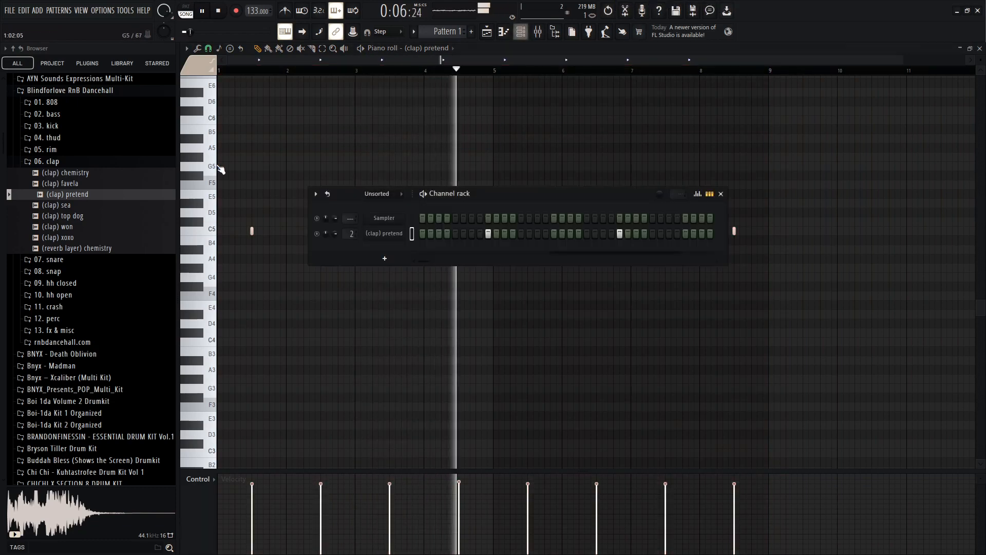
click(76, 237)
drag(62, 227, 390, 236)
drag(511, 290, 523, 267)
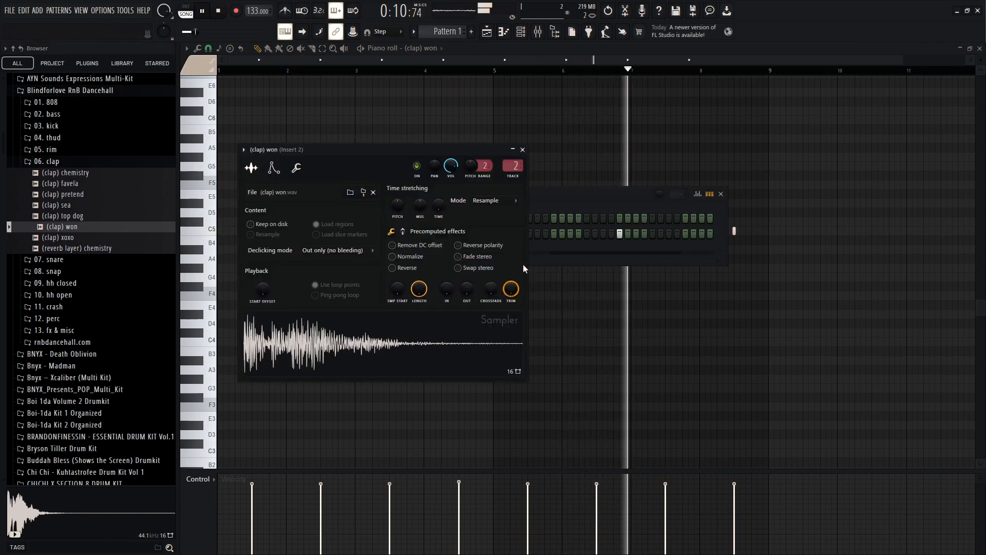
click(522, 150)
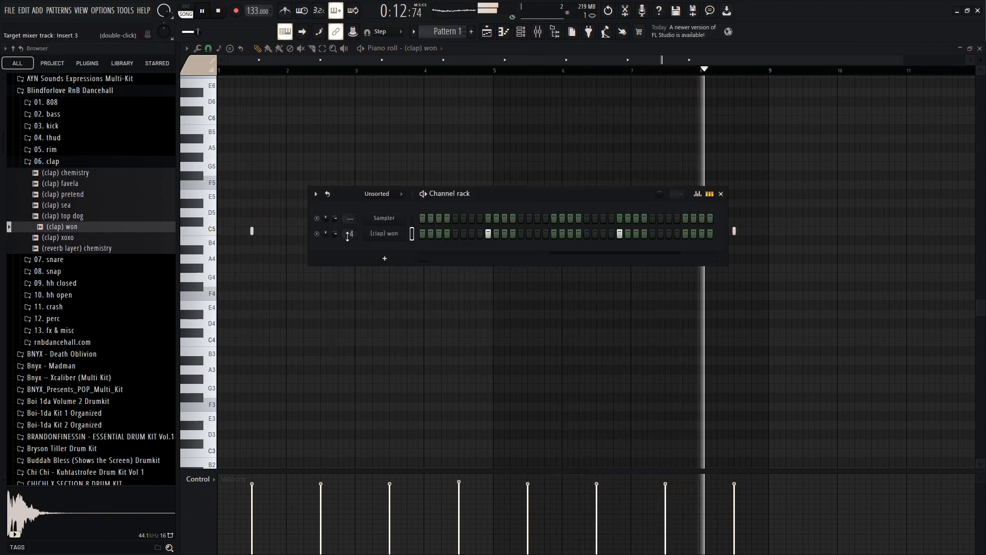
Raise the (clap) won channel volume to about 97% and route the channel to mixer track 2
scroll(347, 236, down, 1)
scroll(332, 236, up, 5)
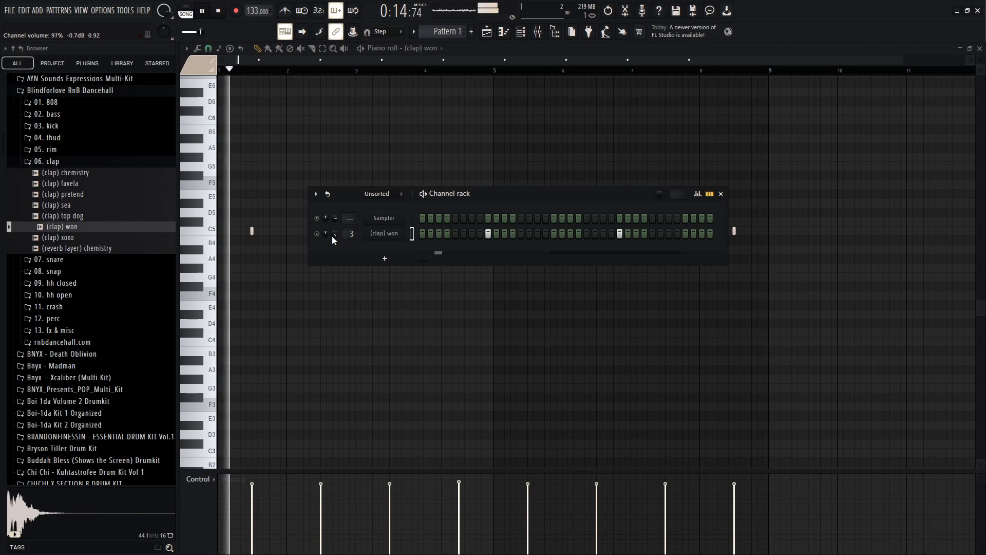
scroll(347, 233, down, 1)
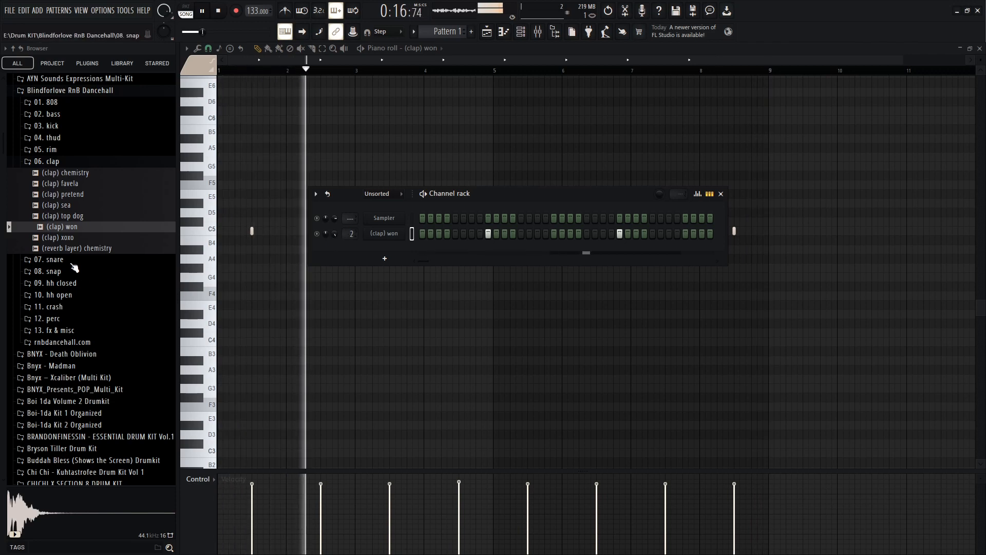
Replace the (clap) won sample with (rim) double from the 05. rim folder and check its sampler settings
click(52, 161)
click(45, 149)
drag(62, 171, 374, 235)
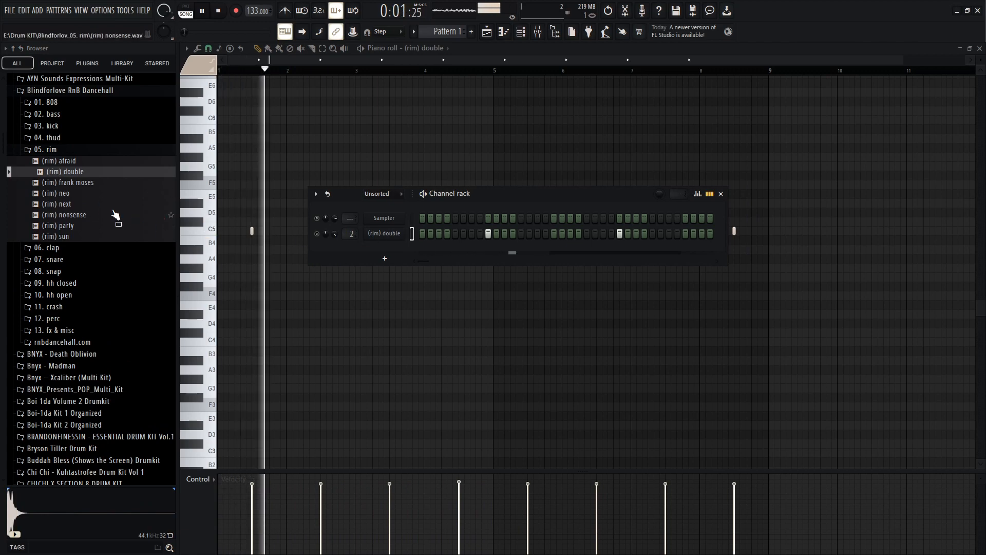
click(384, 233)
click(523, 150)
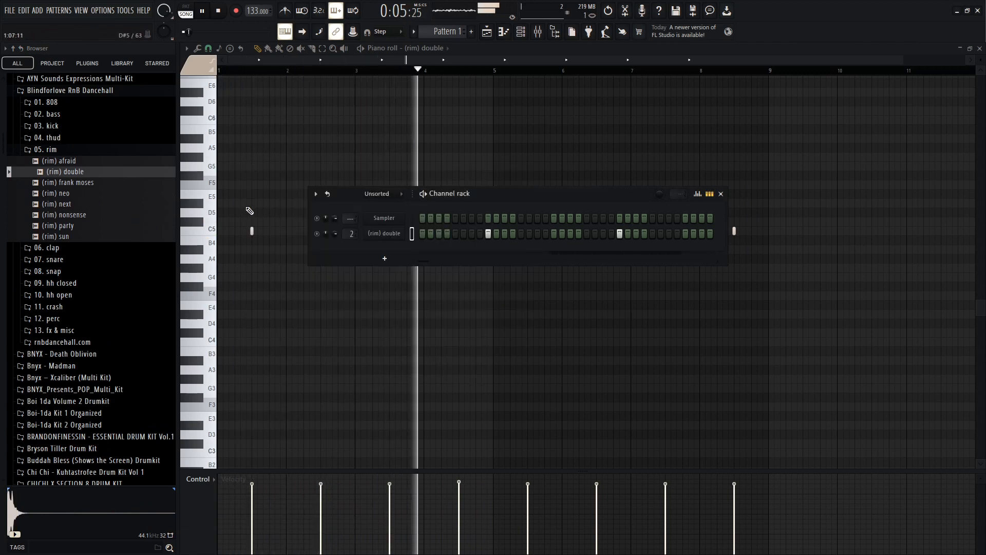
Audition other rim samples, load (rim) neo into the rim channel and set its channel volume to 88%
click(81, 215)
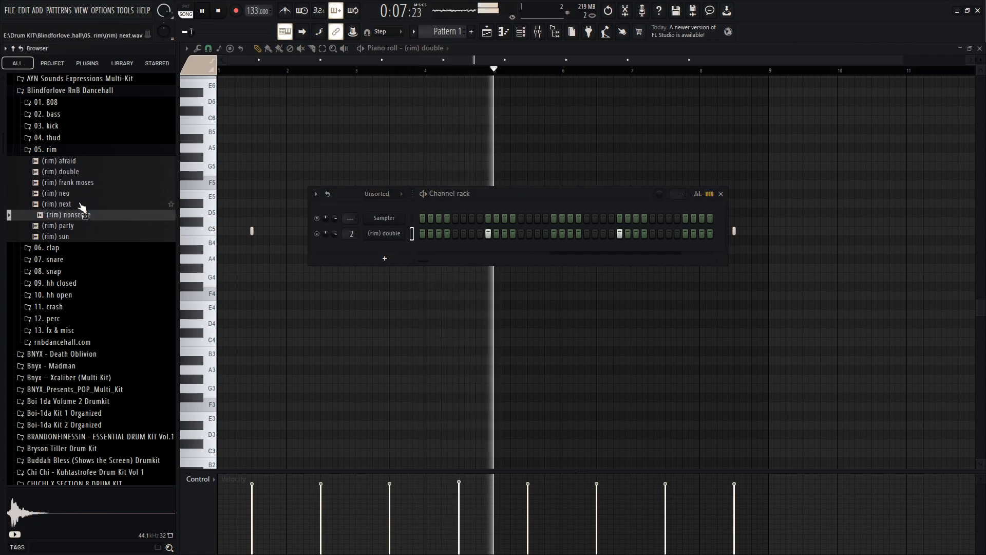
click(83, 203)
drag(83, 194, 384, 233)
click(377, 236)
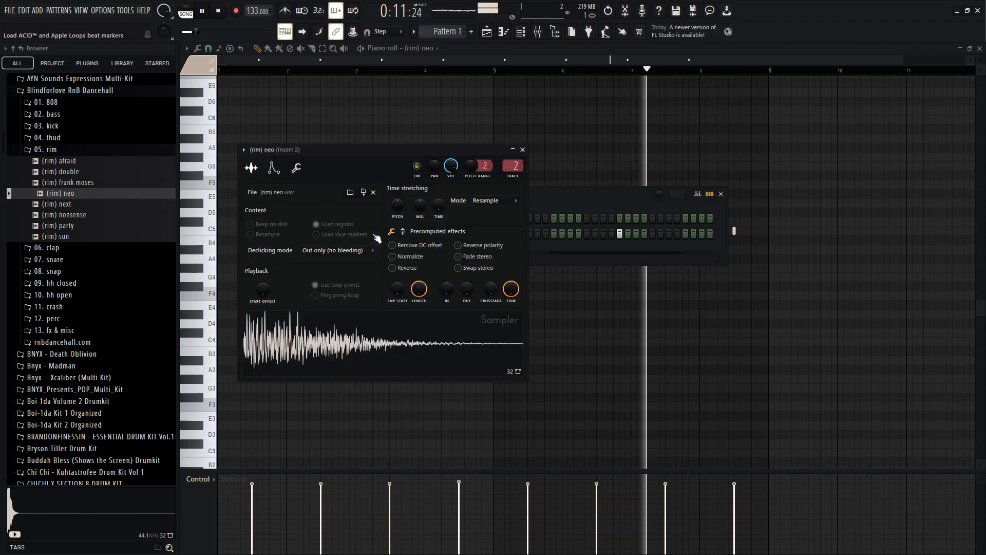
click(523, 150)
key(F9)
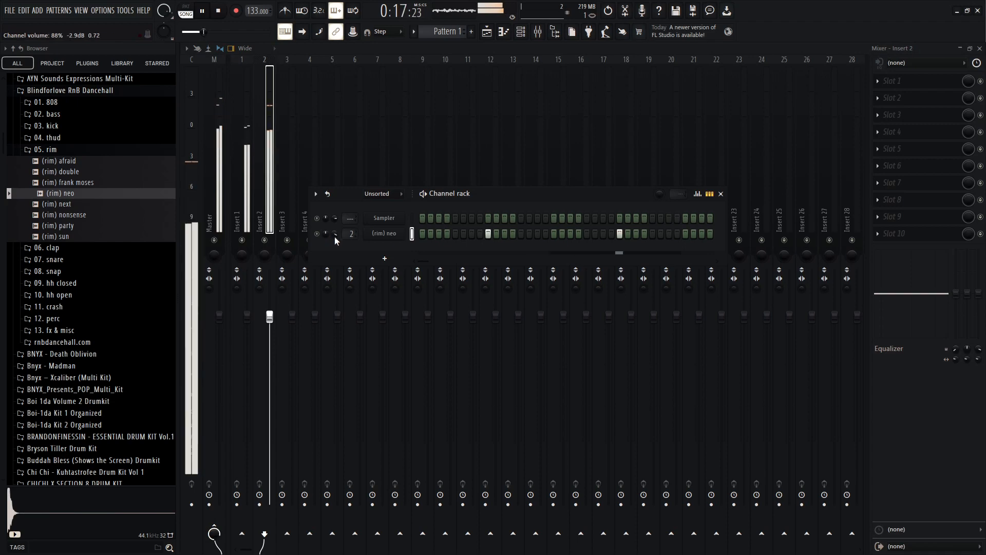
Add (hh) afraid from the 09. hh closed folder as a new channel and fill it every 2 steps
click(71, 145)
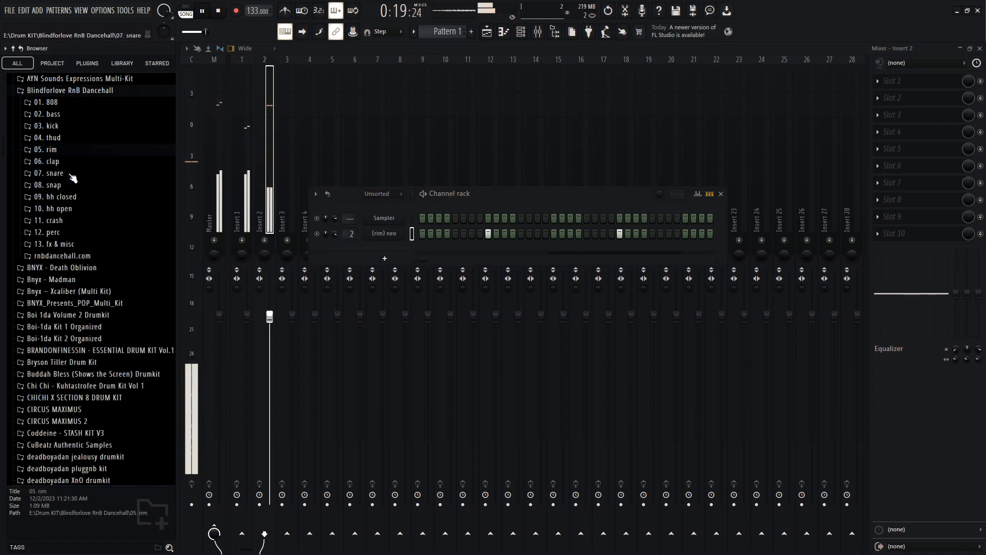
click(75, 187)
click(76, 188)
click(77, 198)
click(79, 208)
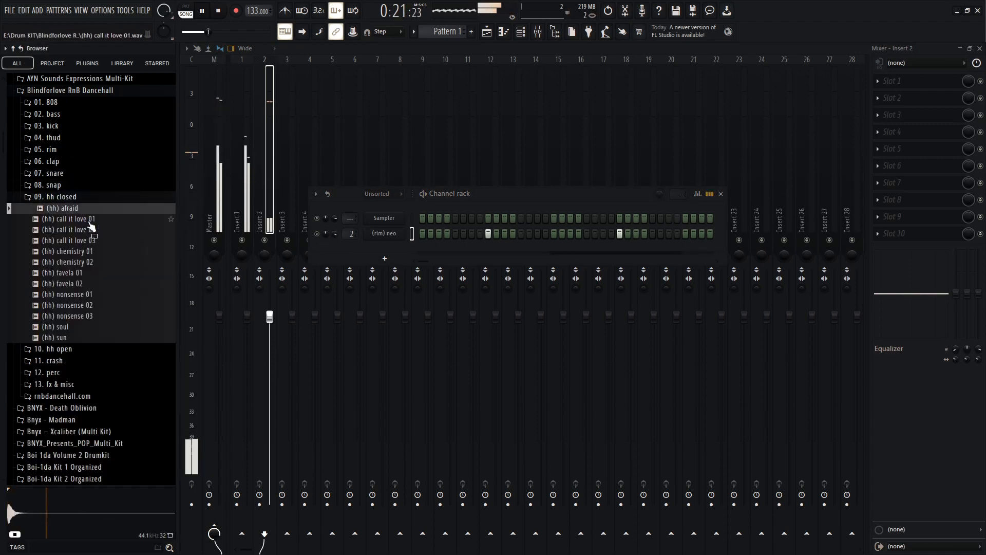
drag(213, 240, 386, 250)
right_click(390, 248)
click(529, 282)
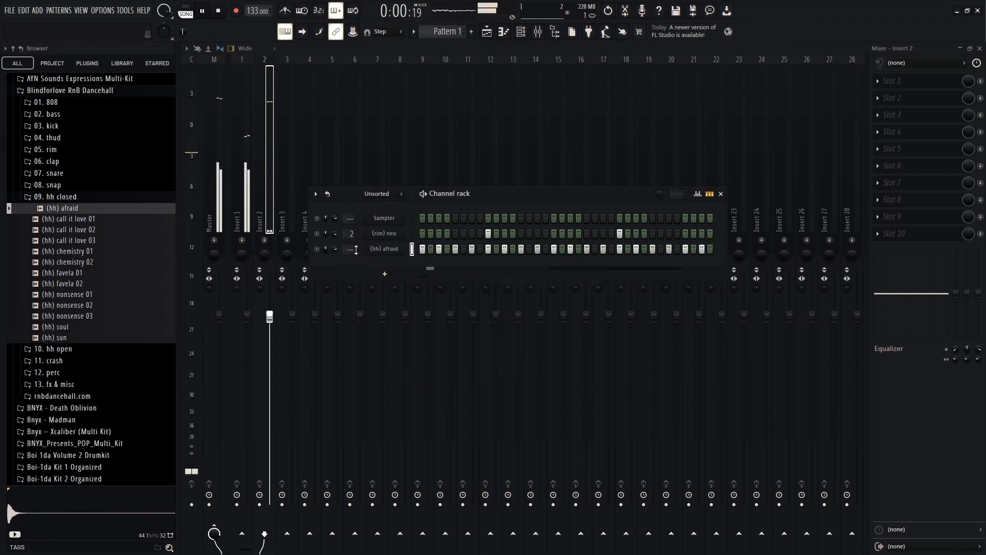
Route the (hh) afraid channel to mixer track 3 and enable its Cut itself option
right_click(385, 248)
click(529, 282)
right_click(385, 248)
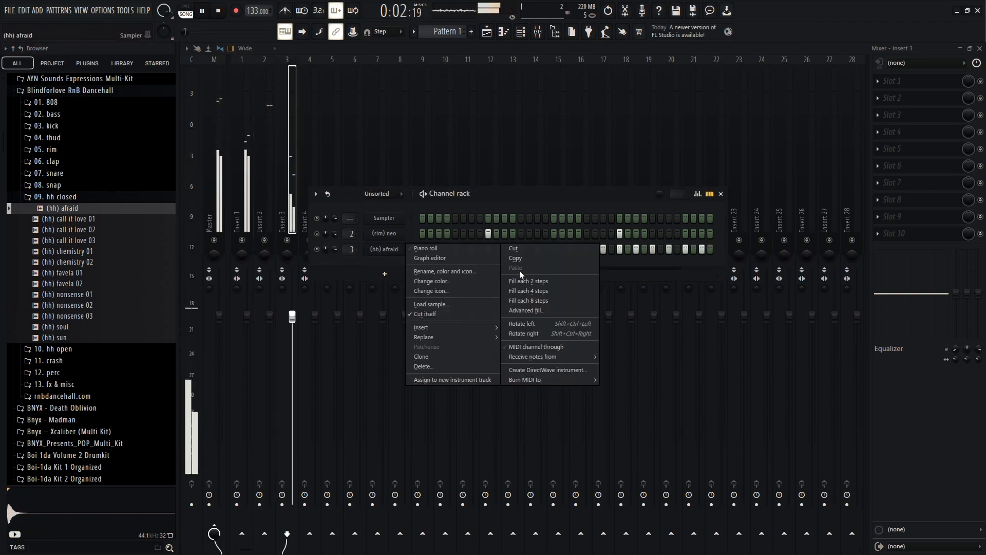
click(501, 280)
key(space)
Replace the filled hi-hat steps with three equal C5 notes of varied velocity across the first half of bar 1
right_click(402, 249)
click(419, 251)
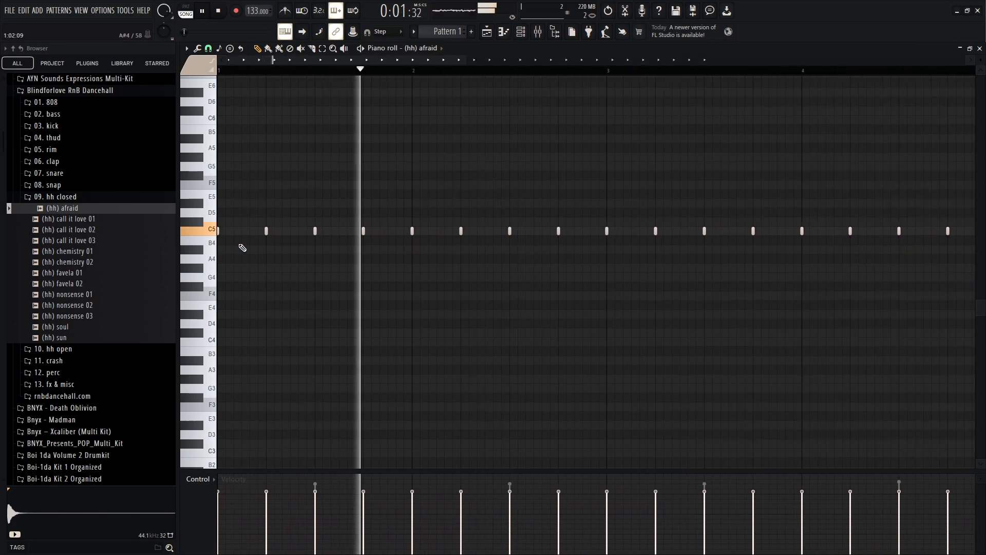
click(222, 225)
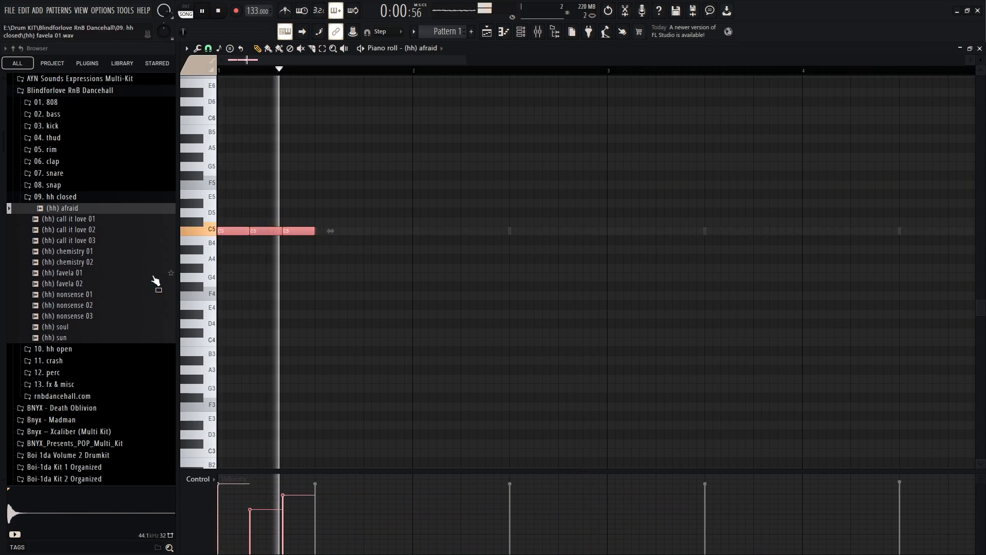
Repeat the three-note hi-hat group through the end of bar 8 and clear the selection
key(ctrl+b)
key(ctrl+b)
scroll(489, 251, down, 3)
key(ctrl+b)
key(ctrl+b)
key(ctrl+b)
key(ctrl+b)
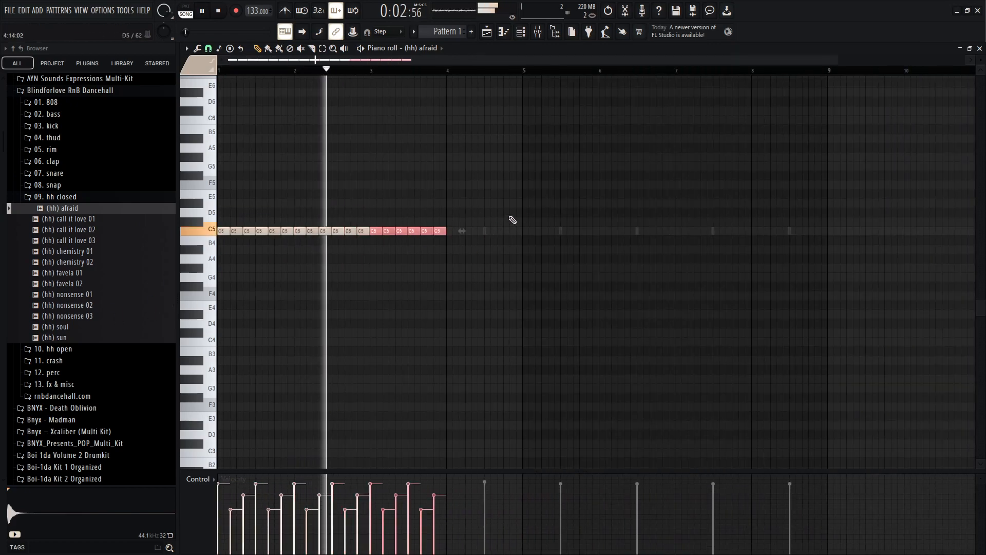
key(ctrl+b)
key(ctrl+b)
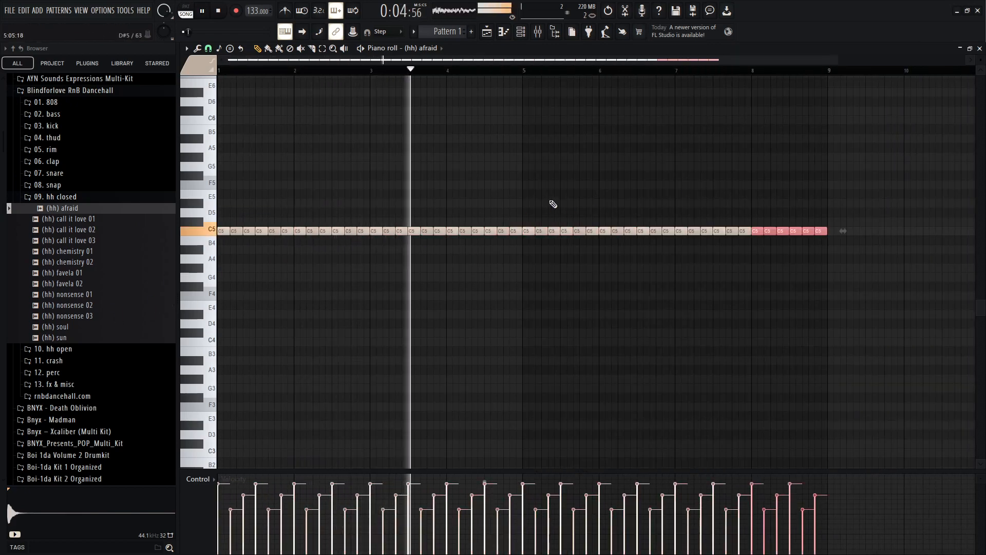
key(ctrl+d)
scroll(282, 195, up, 3)
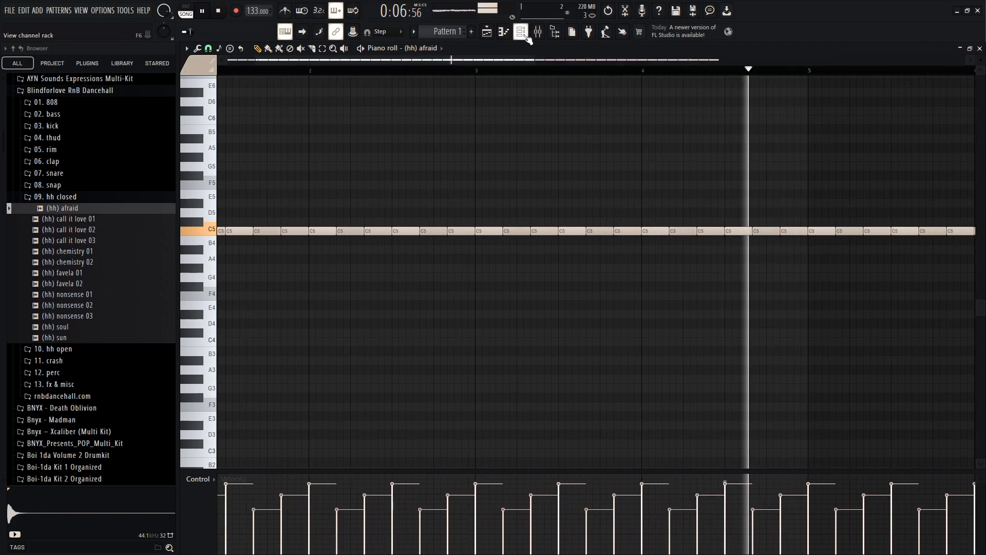
Add (hh) favela 02 as a new channel, route it to mixer track 4 and enable Cut itself
key(F6)
drag(136, 271, 123, 289)
click(123, 286)
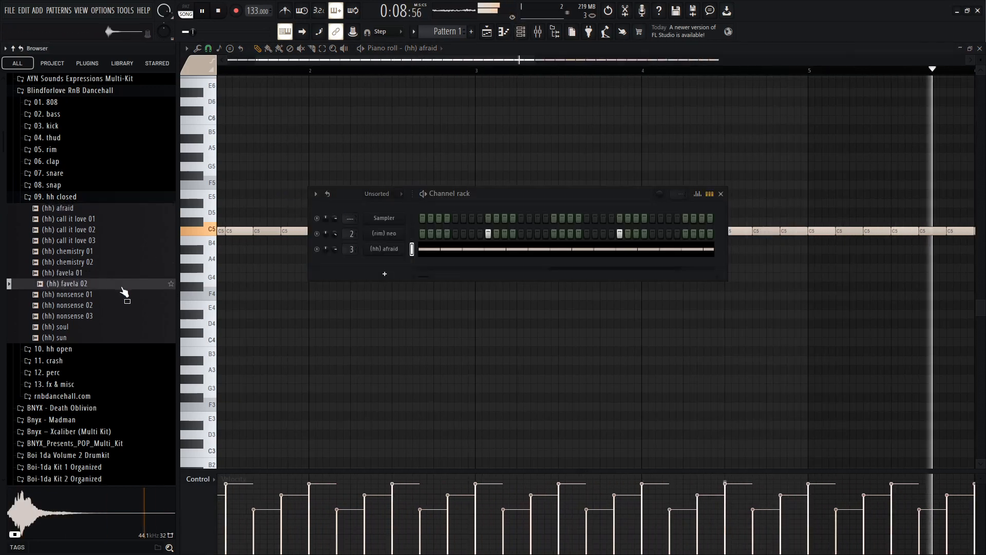
drag(405, 261, 404, 262)
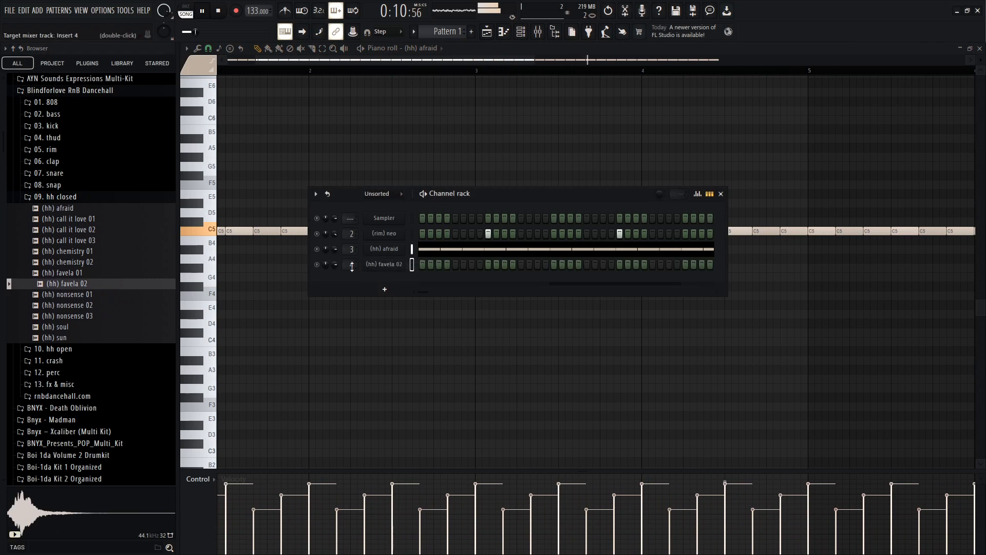
right_click(393, 265)
click(423, 330)
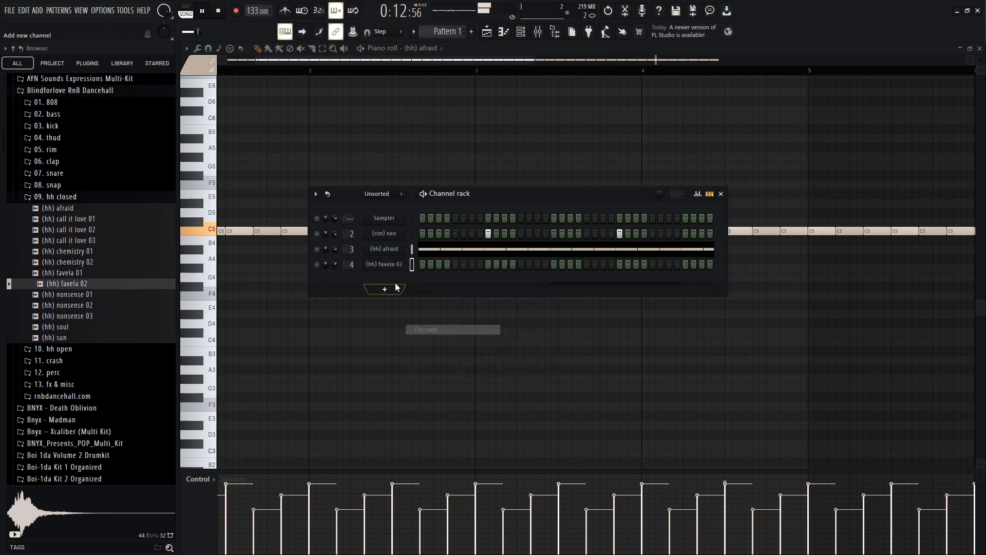
Place three C5 notes across bars 1 and 2 of the (hh) favela 02 piano roll and lower their velocity
right_click(399, 266)
click(414, 264)
drag(221, 231, 301, 230)
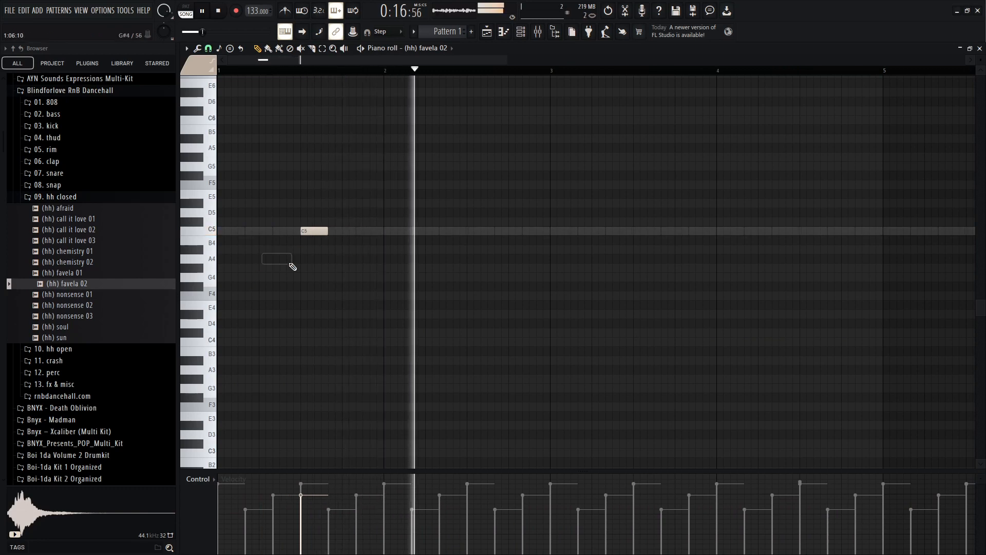
click(361, 232)
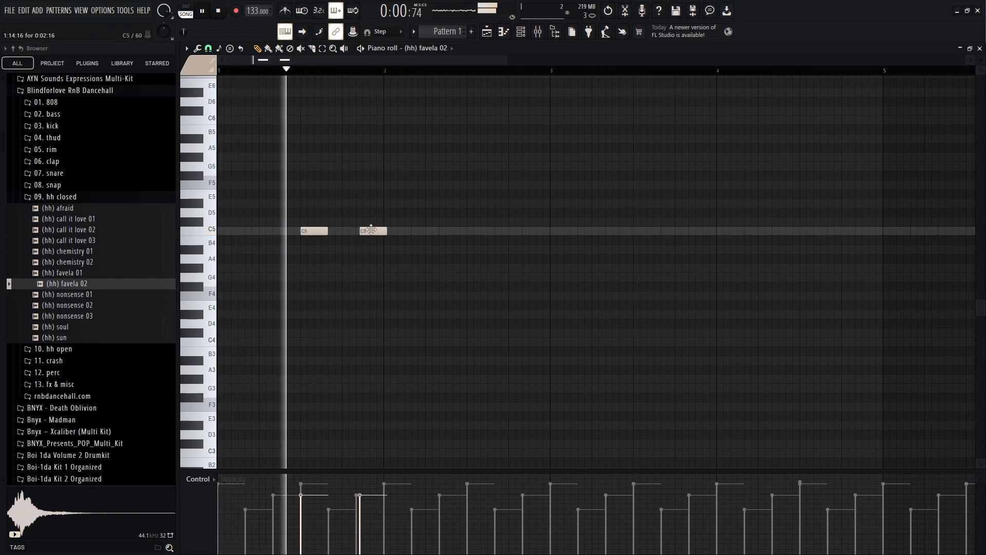
click(439, 231)
drag(534, 213, 292, 260)
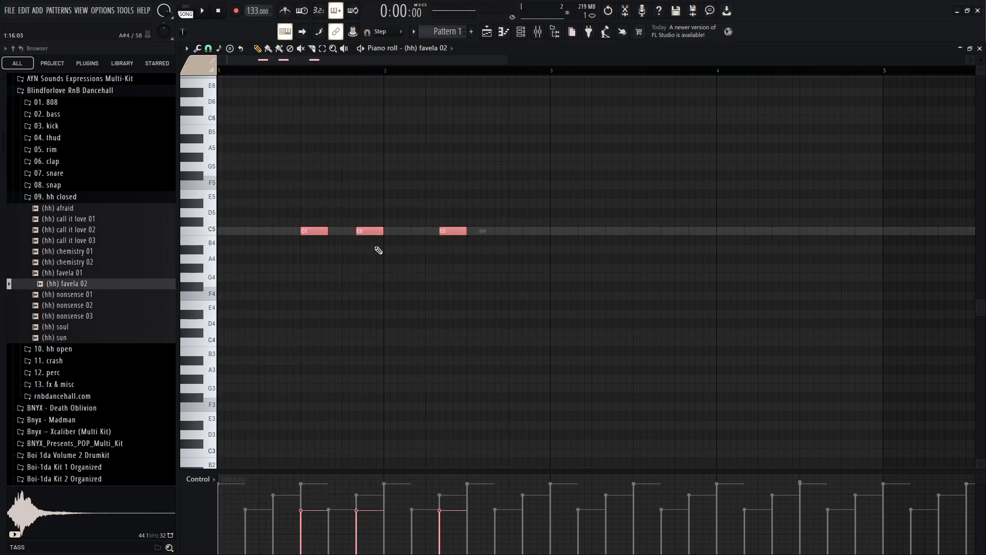
Rework the favela 02 notes into evenly spaced C5 hits, one every third of a bar, through bar 4
click(275, 231)
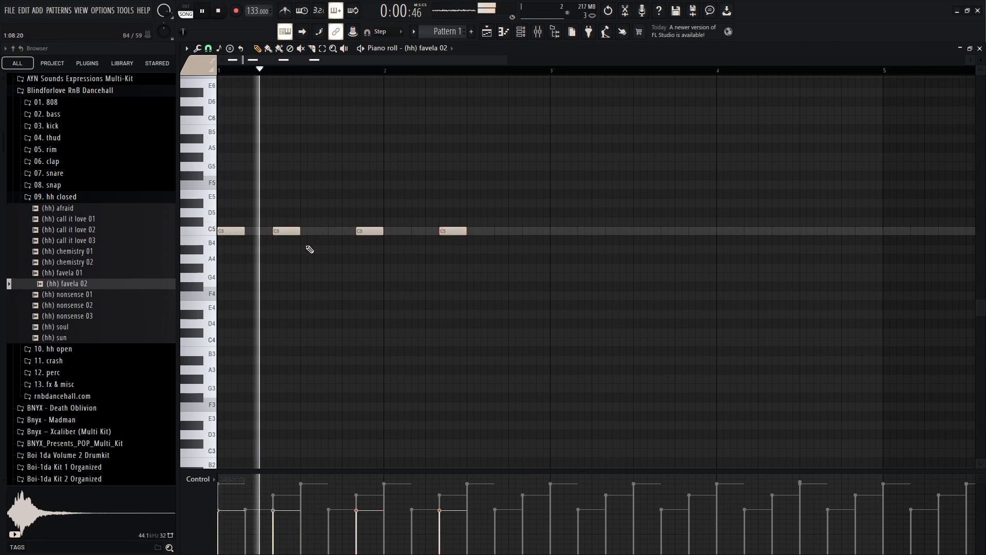
right_click(370, 231)
right_click(447, 231)
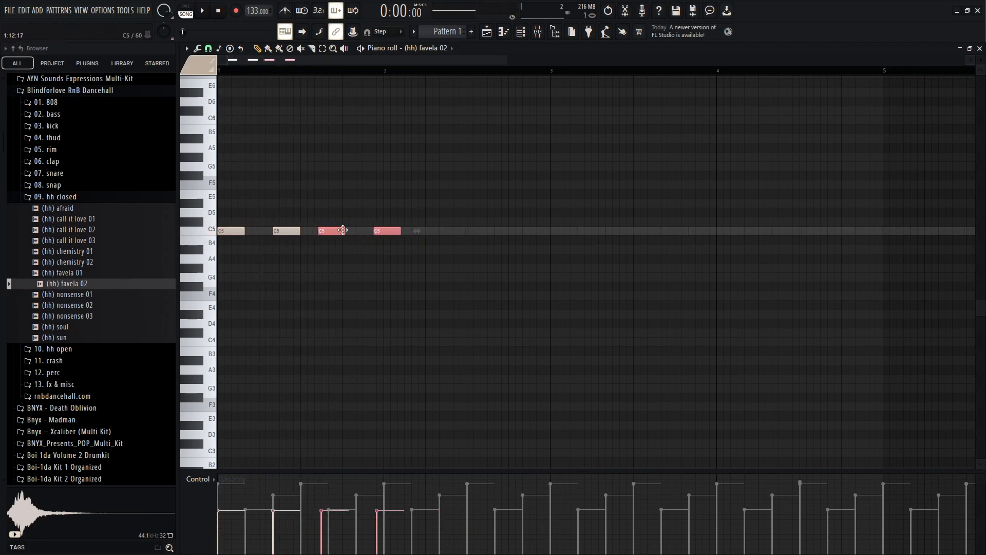
key(ctrl+a)
key(ctrl+b)
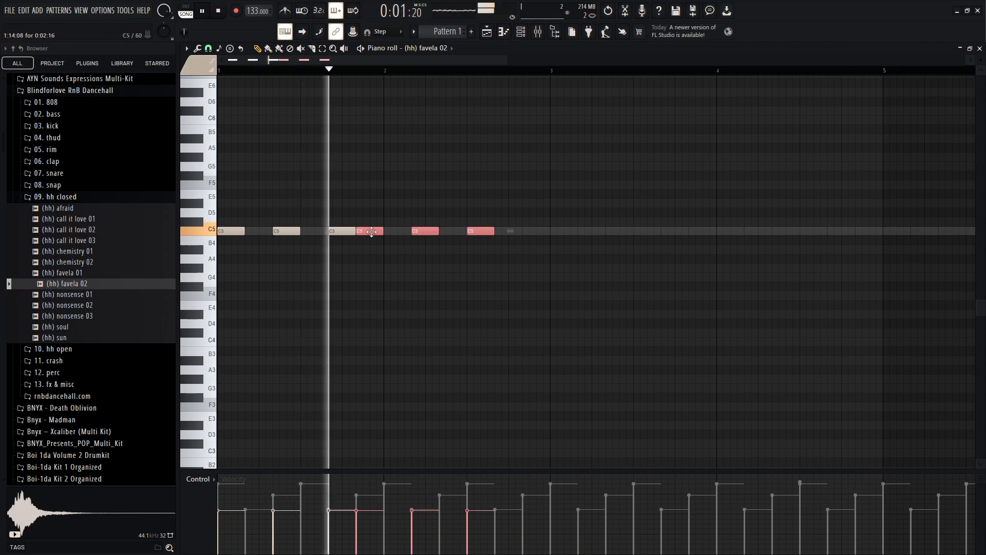
key(ctrl+a)
key(ctrl+b)
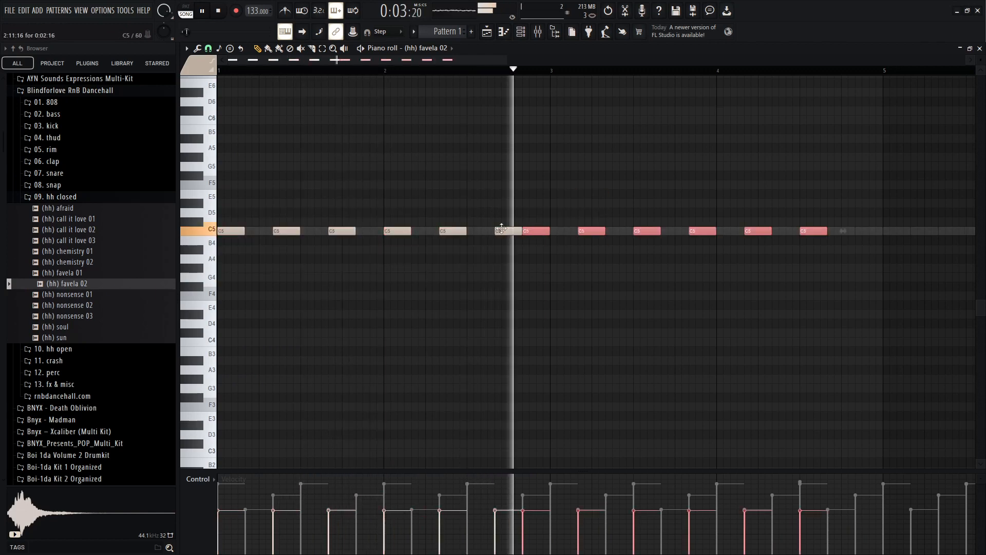
Add extra C5 hits with reduced velocity at the ends of bars 1 and 3 in the favela 02 pattern
key(space)
click(371, 230)
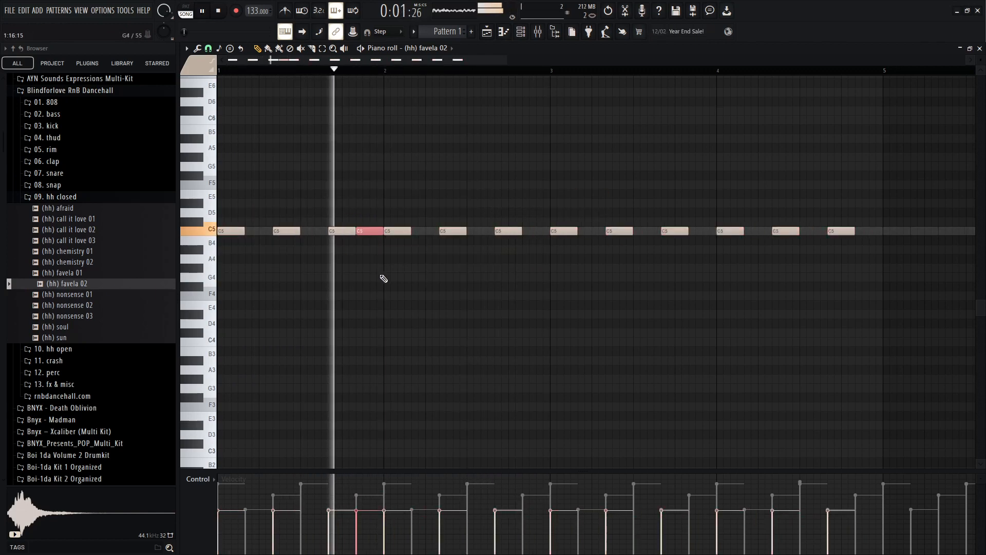
scroll(461, 238, down, 3)
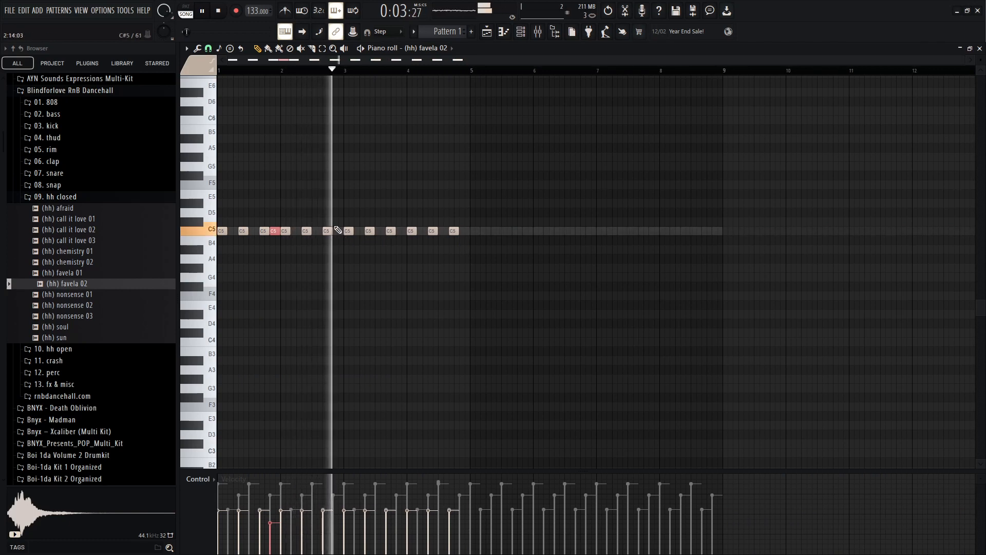
click(399, 231)
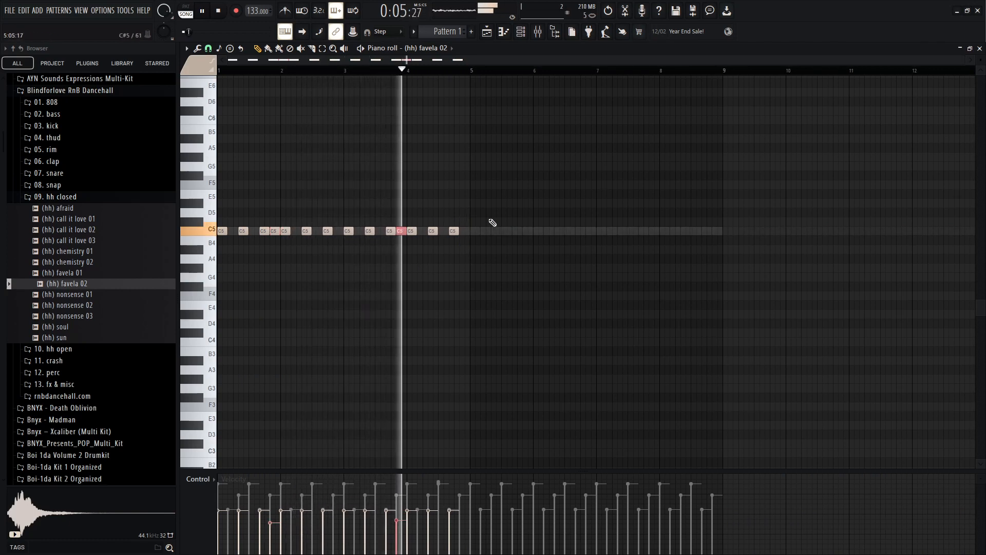
Duplicate the favela 02 notes of bars 1 to 4 into bars 5 to 8 and align the copies with the start of bar 5
drag(488, 219, 156, 275)
key(ctrl+b)
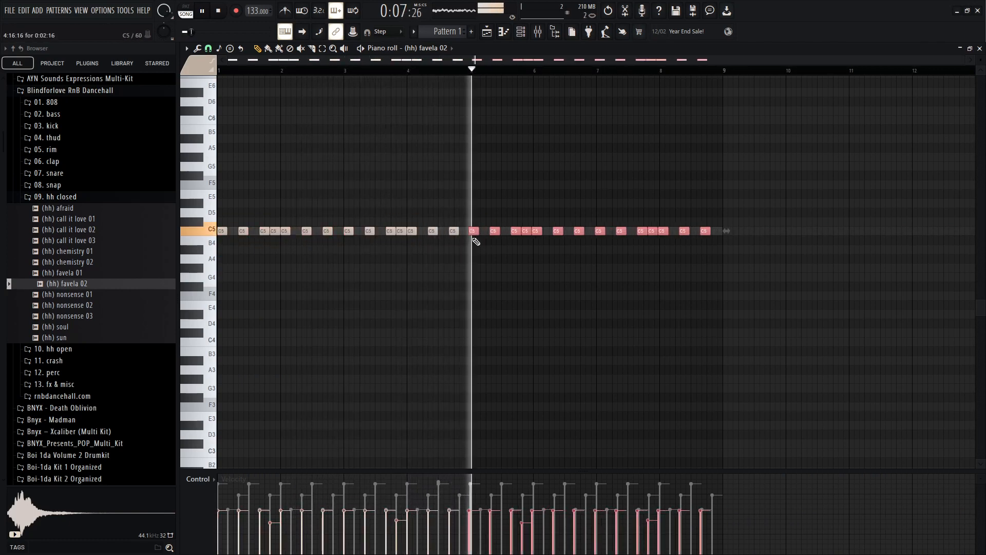
scroll(476, 236, up, 3)
drag(475, 232, 480, 232)
scroll(436, 278, down, 3)
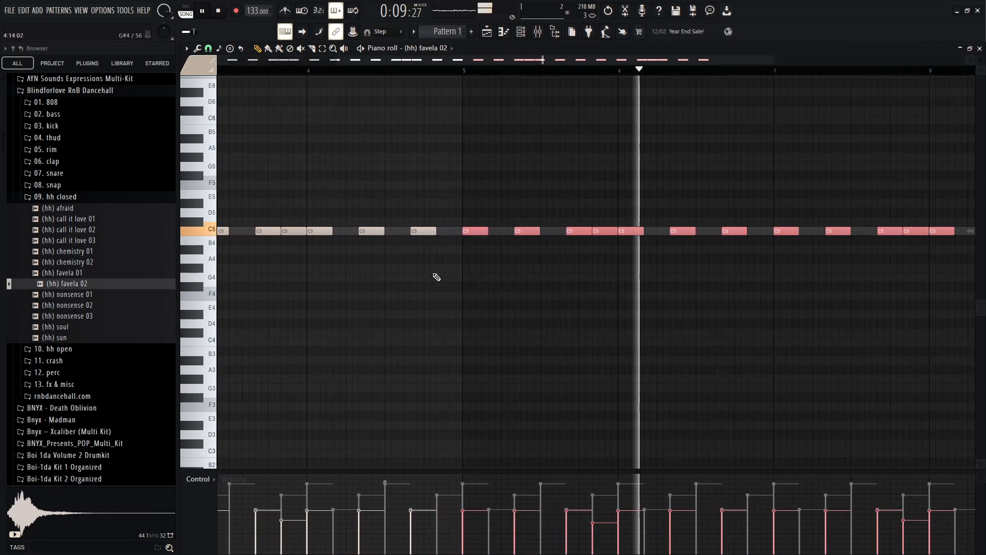
Randomize the velocity levels of all favela 02 notes, leaving their pattern as it is
ctrl+click(342, 277)
key(ctrl+a)
key(alt+r)
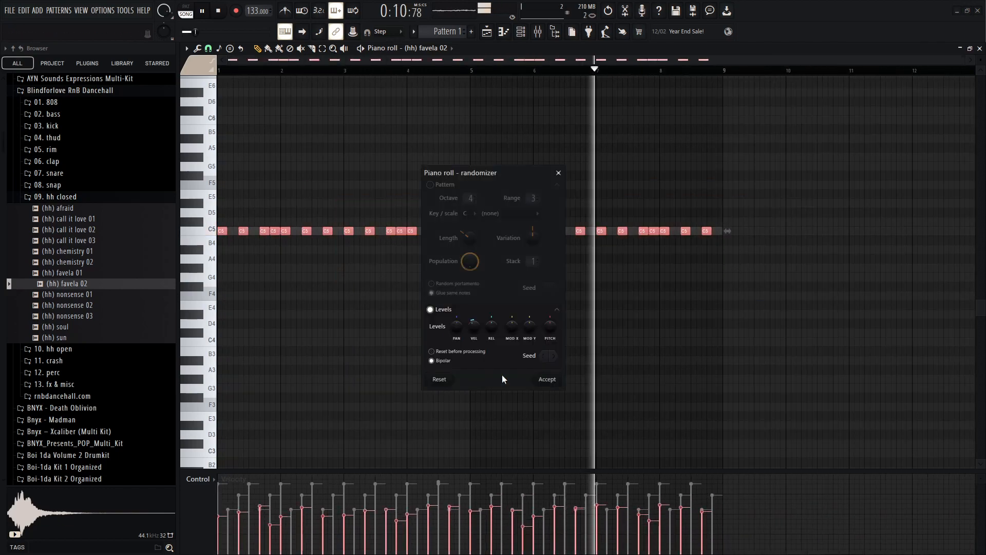
click(545, 379)
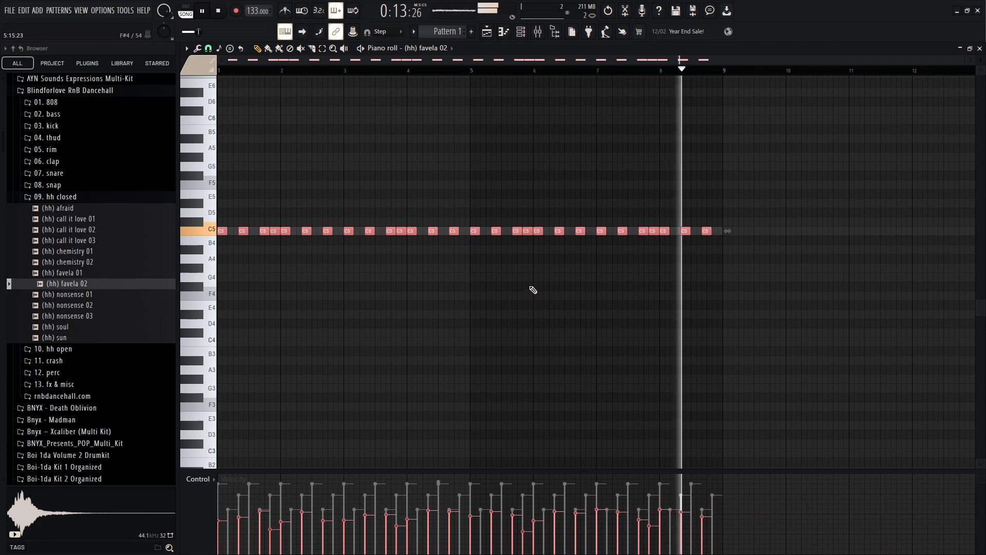
Audition closed hats, add (hh) call it love 03 as a new channel, route it to mixer track 5 and enable Cut itself
click(410, 185)
key(F9)
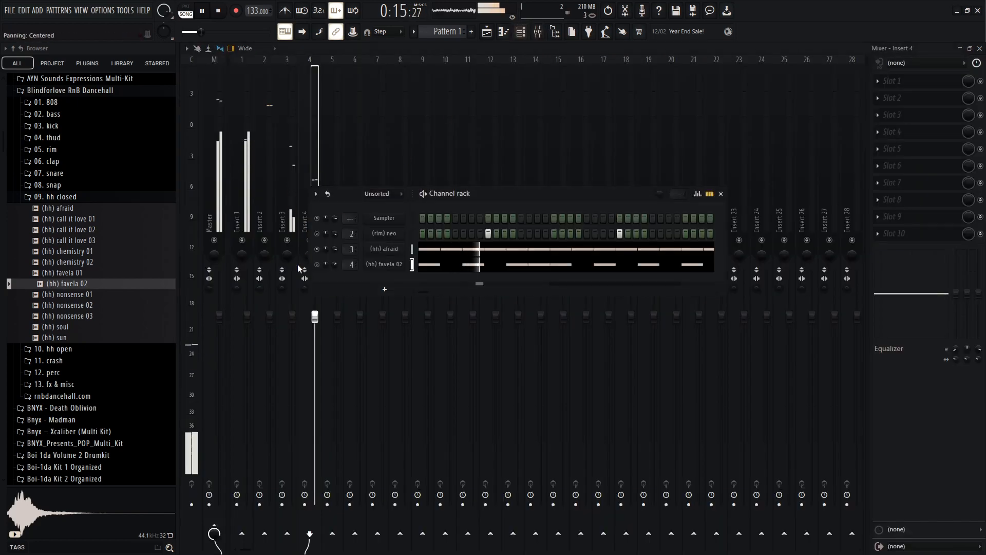
click(95, 294)
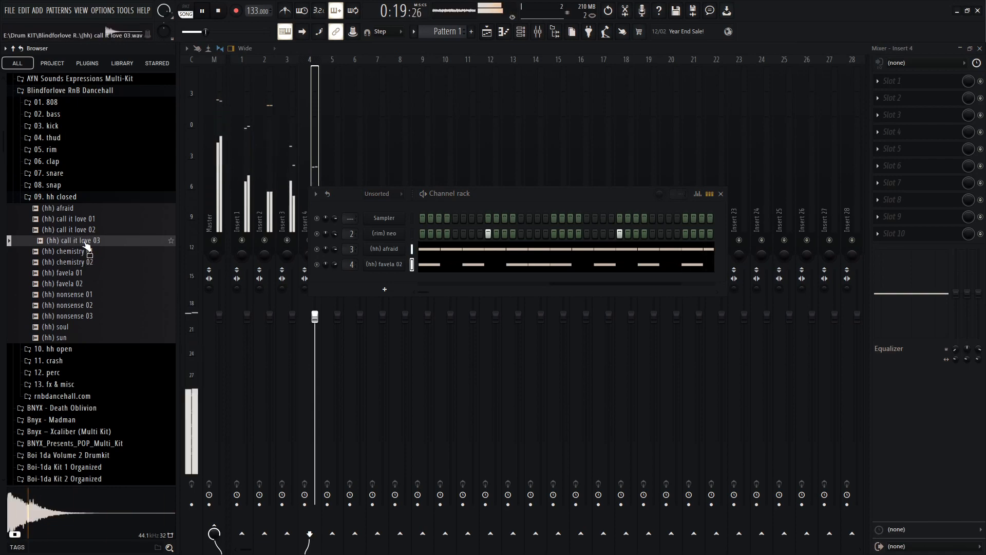
drag(96, 226, 100, 250)
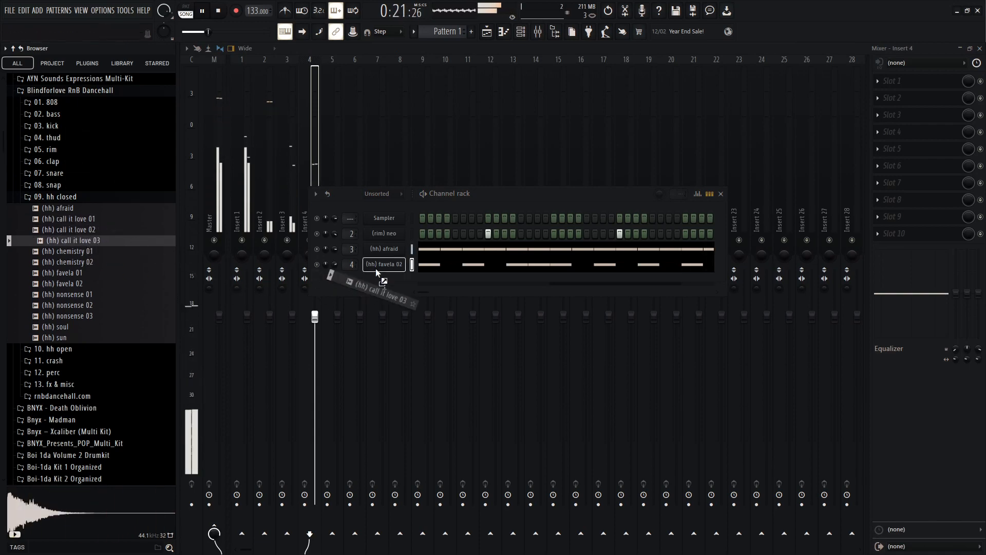
drag(378, 272, 350, 281)
right_click(384, 280)
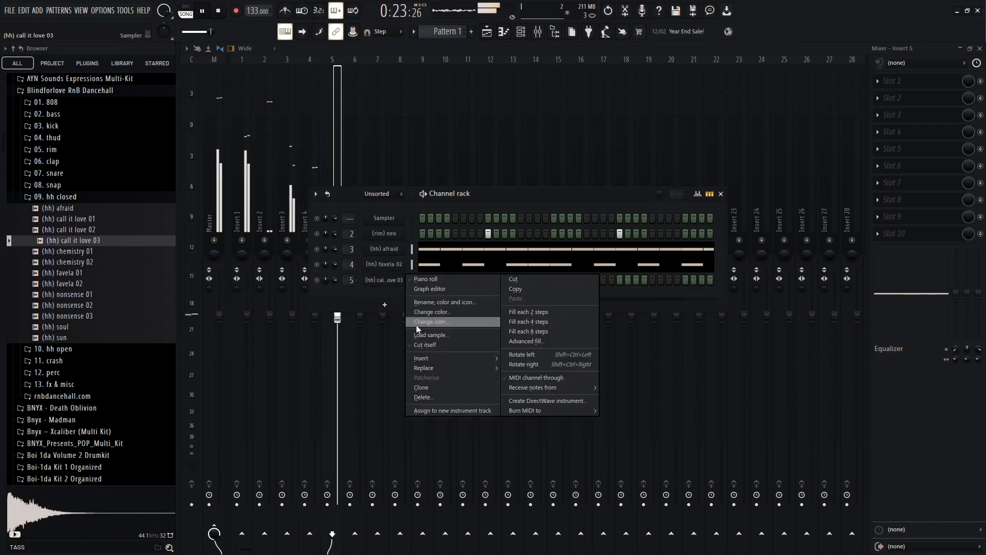
click(425, 345)
right_click(389, 280)
Place C5 hits one sixth and one third through bar 1 of call it love 03, repeat them every two bars through bar 8 and lower their velocity slightly
click(425, 279)
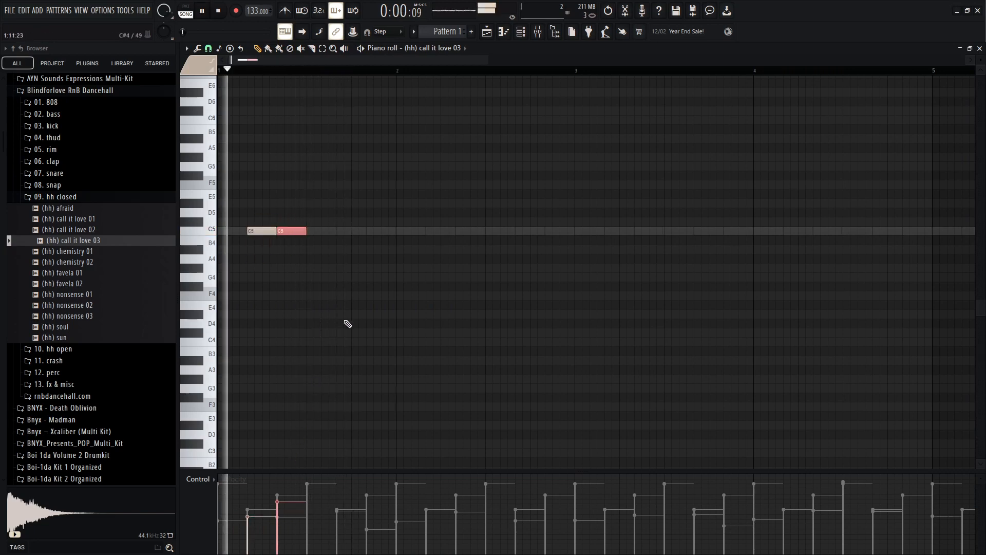
key(F6)
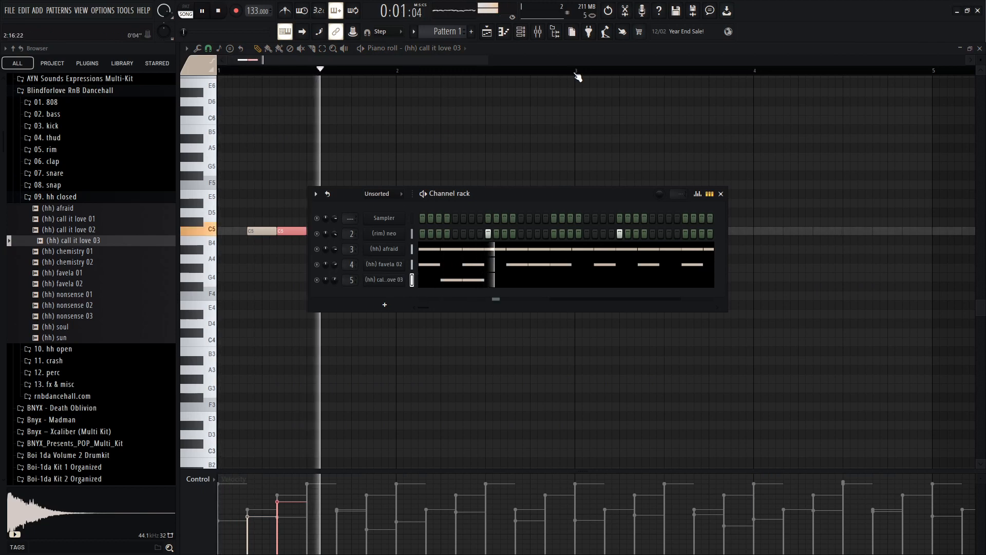
key(F6)
key(ctrl+b)
key(ctrl+b)
key(ctrl+b)
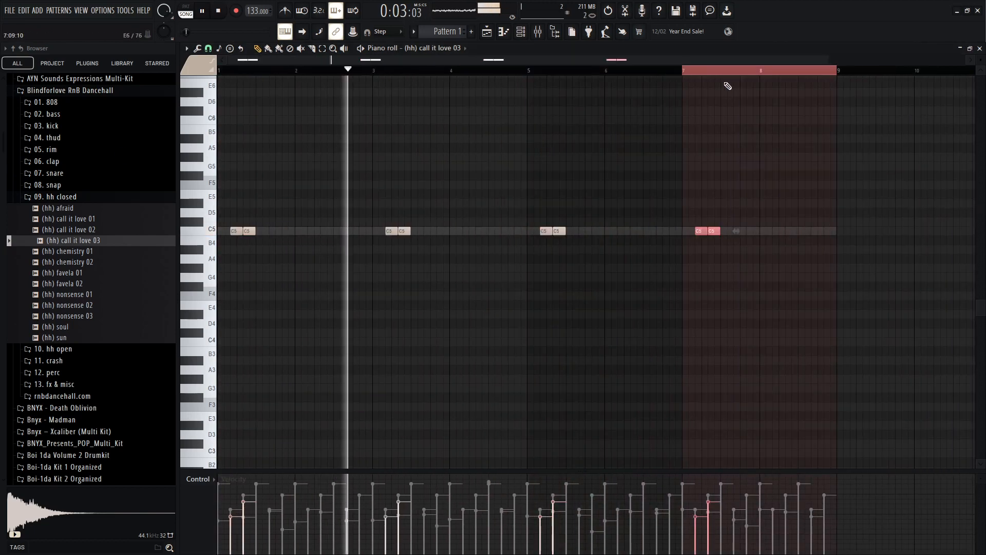
key(ctrl+d)
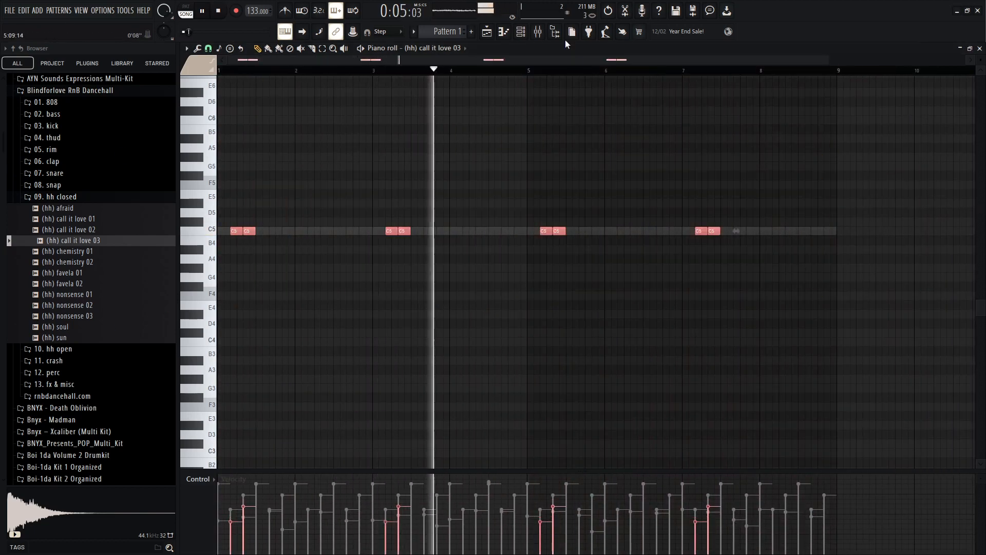
Return to the mixer and channel rack, collapse the 09. hh closed folder and expand 10. hh open
click(537, 31)
click(524, 32)
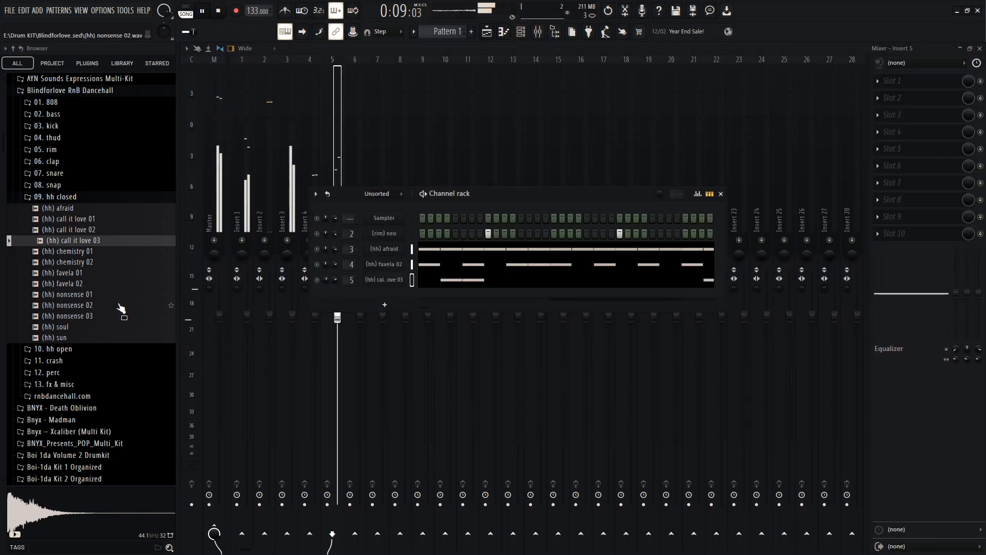
click(80, 199)
click(77, 198)
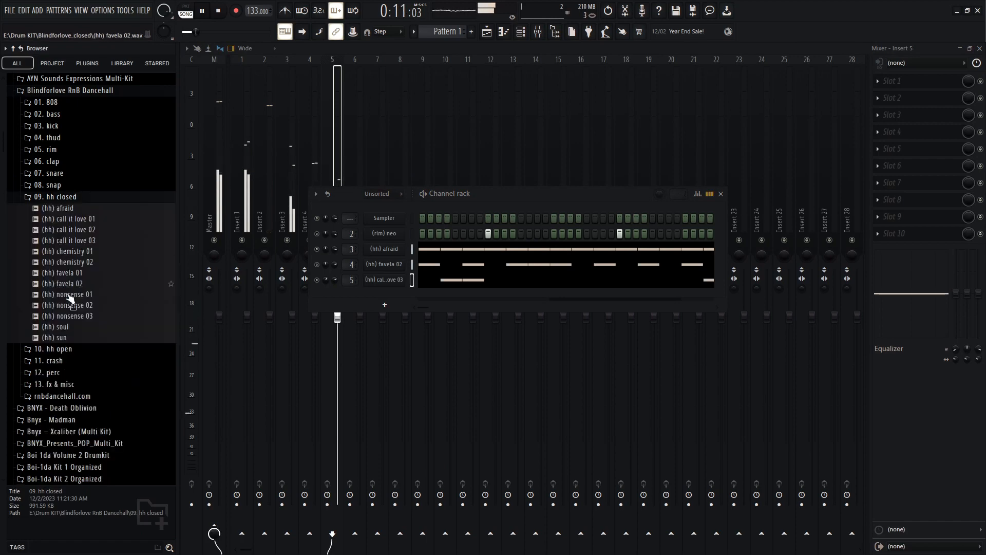
click(71, 197)
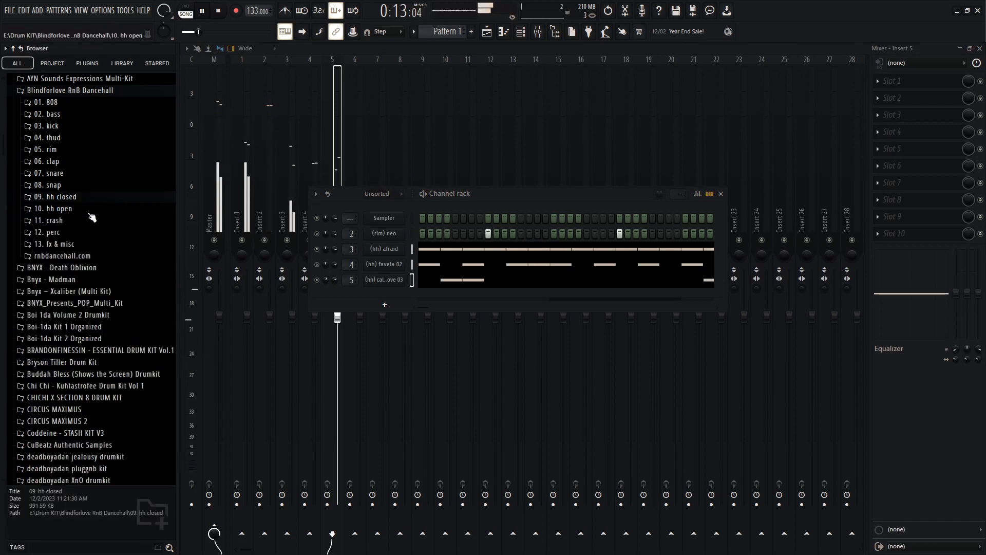
click(67, 208)
Audition open hats, add (oh) afraid as a new channel, route it to mixer track 6 and enable Cut itself
click(83, 244)
click(81, 224)
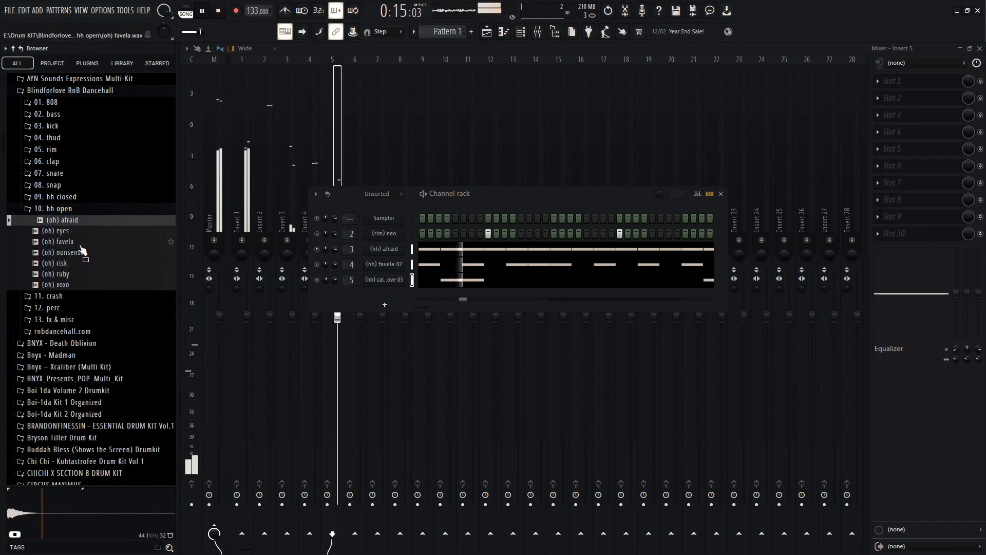
click(81, 245)
click(77, 234)
click(77, 220)
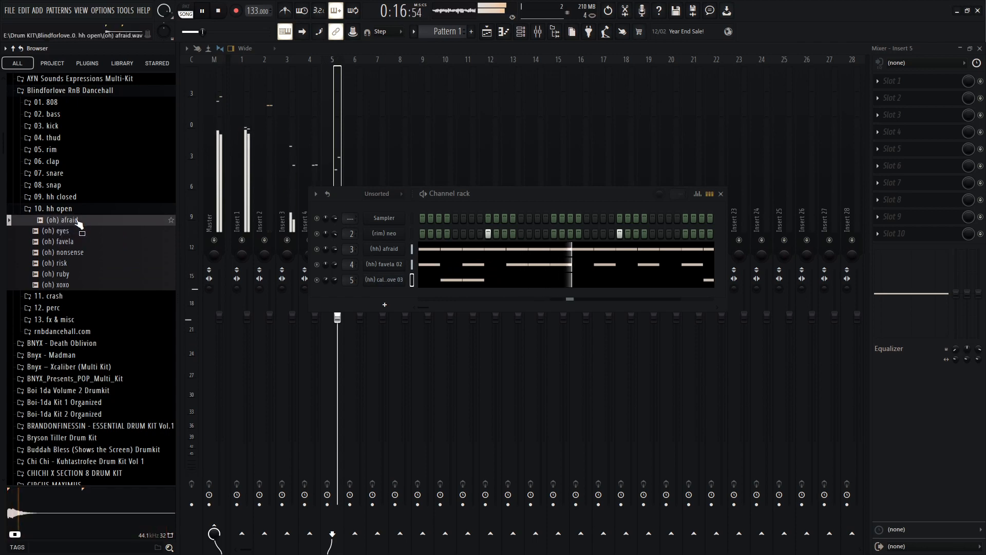
right_click(384, 295)
click(429, 359)
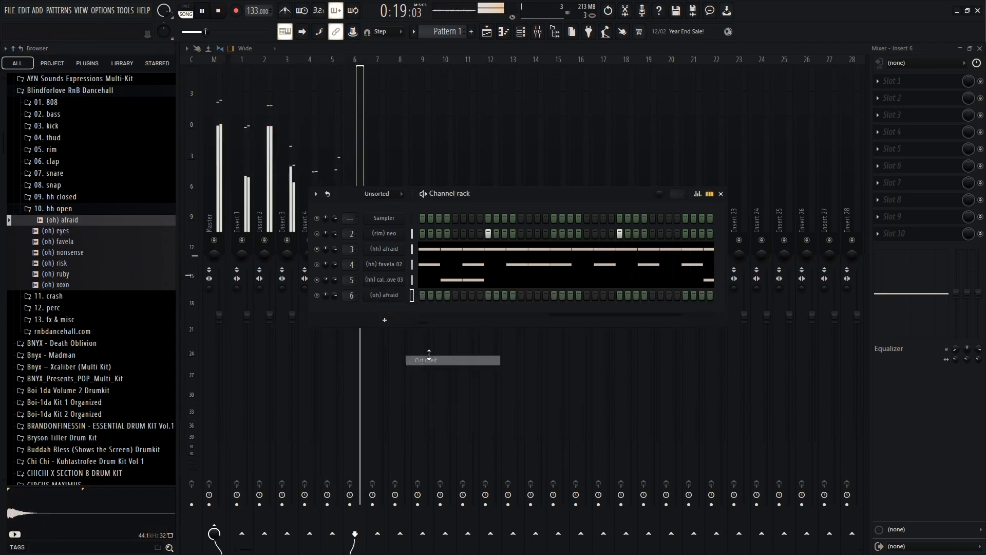
Place an (oh) afraid C5 hit at the start of bars 1 and 2 and duplicate them so every bar through bar 8 has one
click(553, 295)
right_click(407, 291)
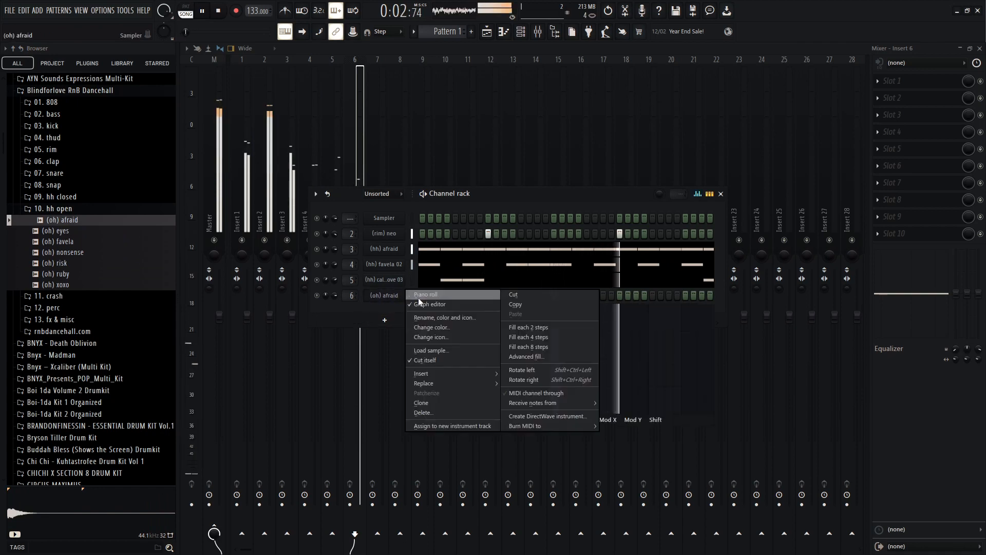
click(414, 295)
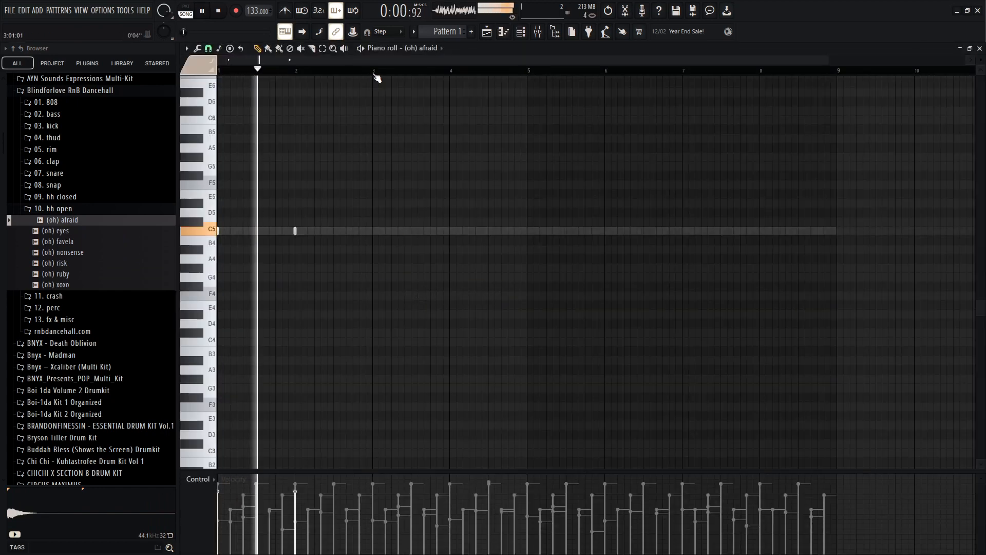
key(ctrl+b)
key(ctrl+b)
key(ctrl+b)
key(ctrl+b)
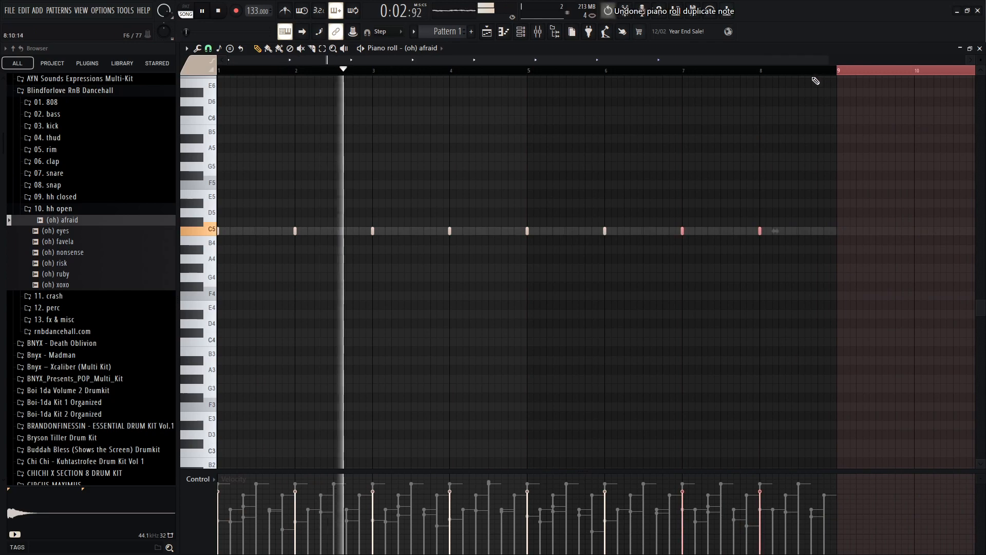
key(ctrl+z)
Audition percussion samples in the 12. perc folder and look into the 11. crash folder
click(520, 32)
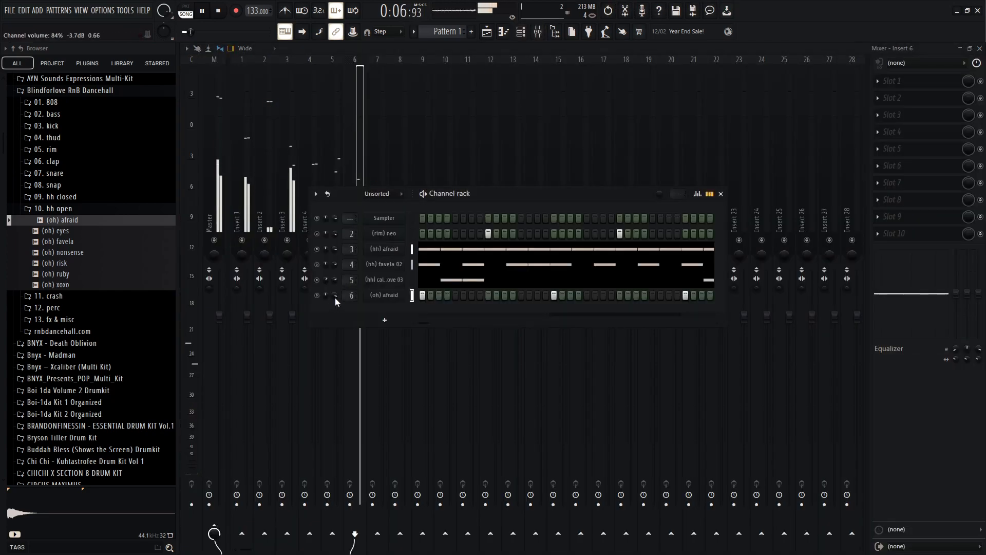
click(71, 209)
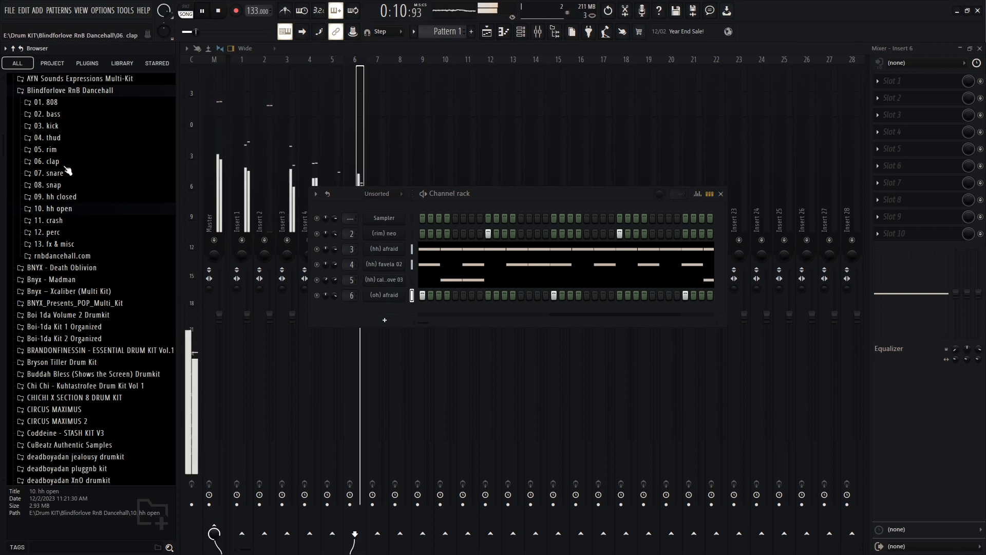
click(54, 234)
click(72, 256)
click(72, 267)
click(76, 244)
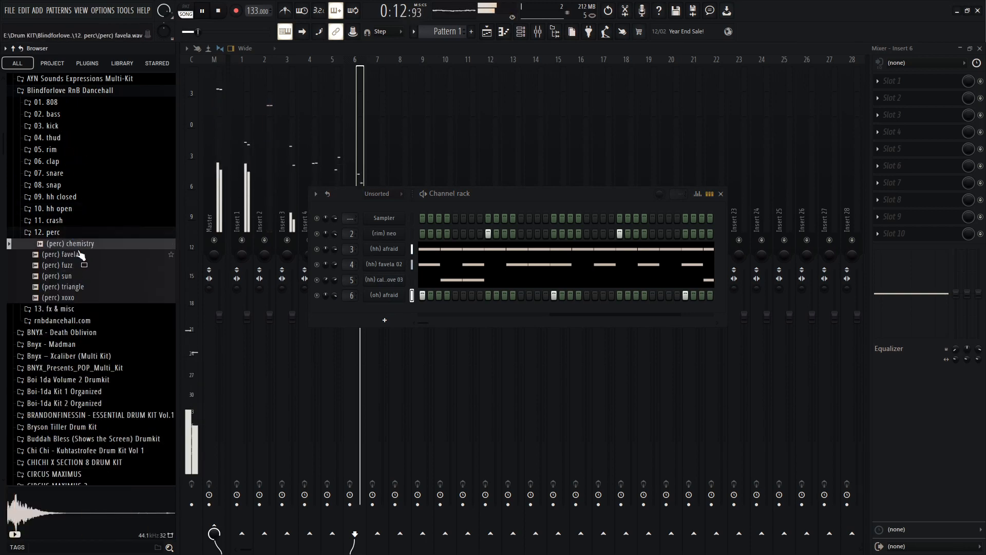
click(69, 234)
click(71, 223)
click(72, 224)
Audition kick samples in the 03. kick folder of the Blindforlove RnB Dancehall kit
scroll(71, 231, up, 6)
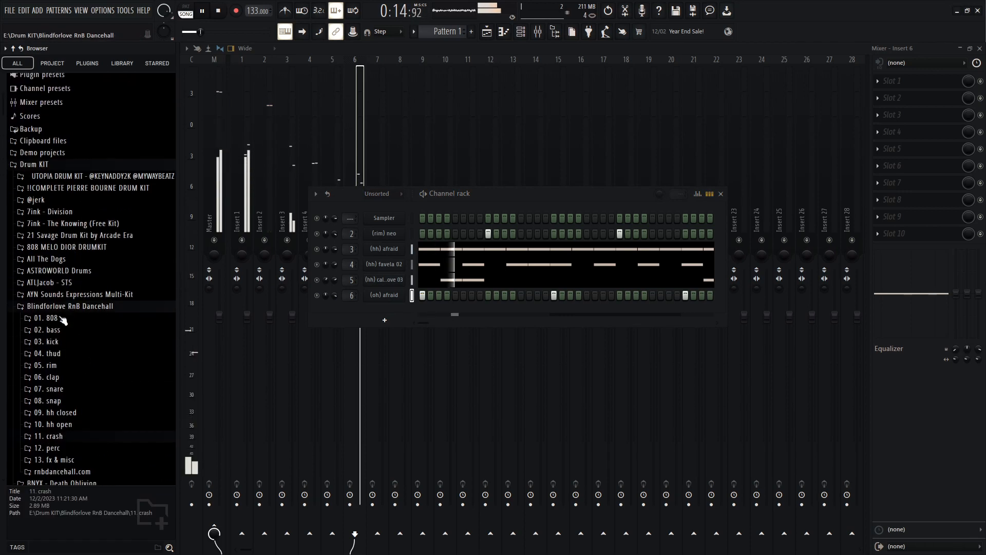
scroll(69, 303, down, 3)
click(67, 237)
drag(78, 267, 81, 276)
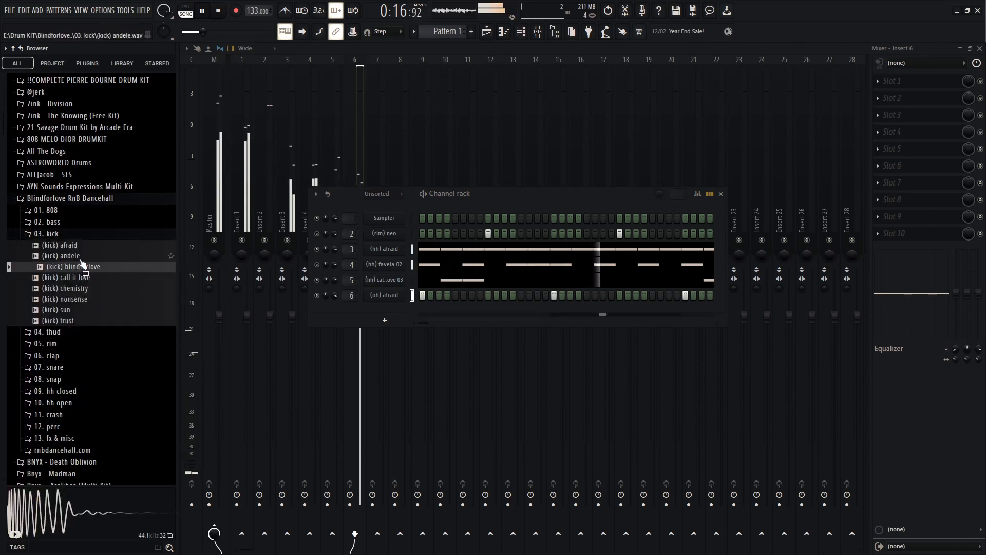
click(76, 247)
click(80, 311)
click(73, 237)
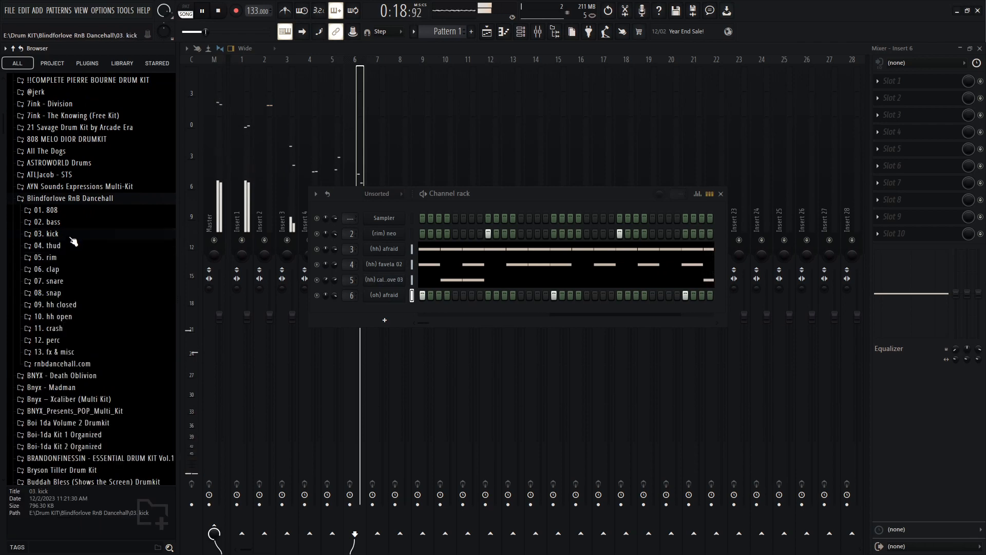
Add (kick) trust as a new channel, route it to mixer track 7 and enable Cut itself
click(73, 237)
click(73, 247)
click(80, 321)
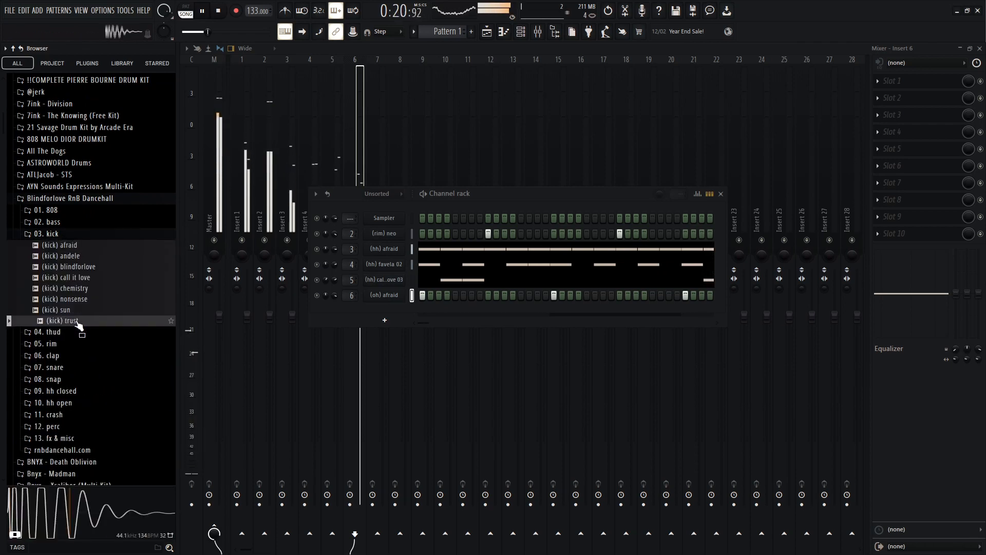
scroll(353, 311, up, 1)
right_click(375, 310)
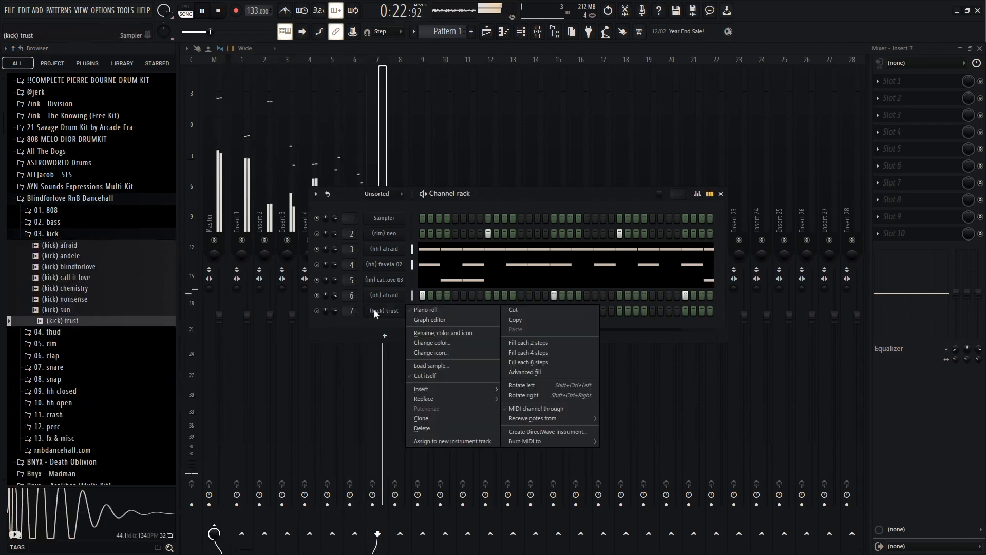
click(424, 379)
Place C5 kick notes at the start of bar 1 and a quarter into bar 2 in the (kick) trust piano roll
right_click(386, 312)
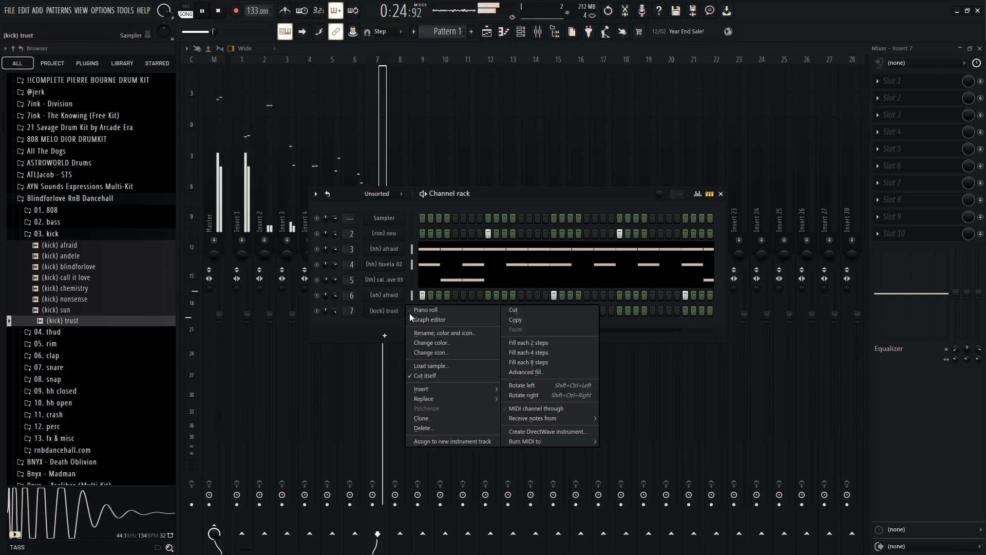
click(413, 310)
key(space)
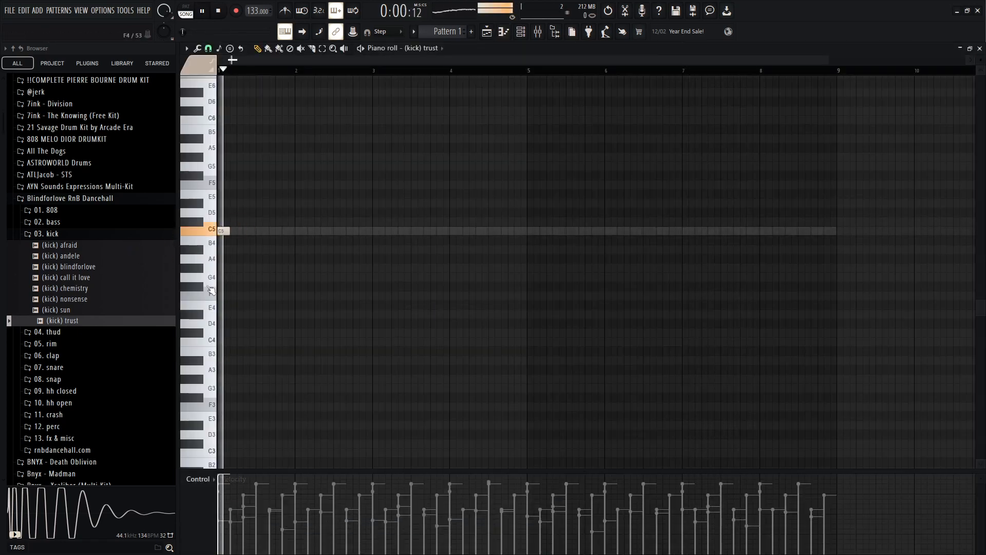
scroll(211, 289, up, 2)
click(580, 234)
scroll(601, 260, down, 1)
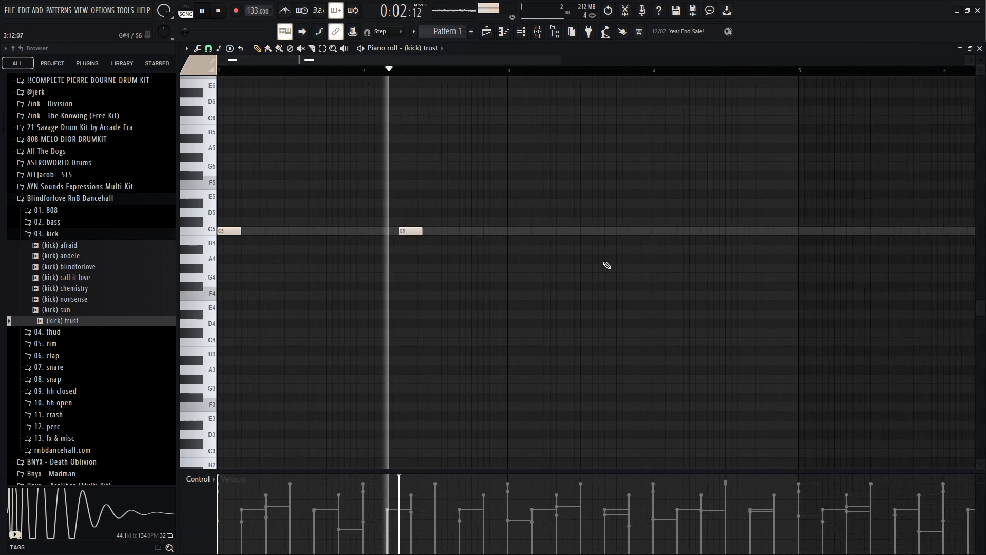
Replace the kick a quarter into bar 2 with C5 notes two thirds through bar 2 and at the start of bar 3
scroll(607, 265, down, 1)
click(513, 230)
key(space)
scroll(450, 235, up, 2)
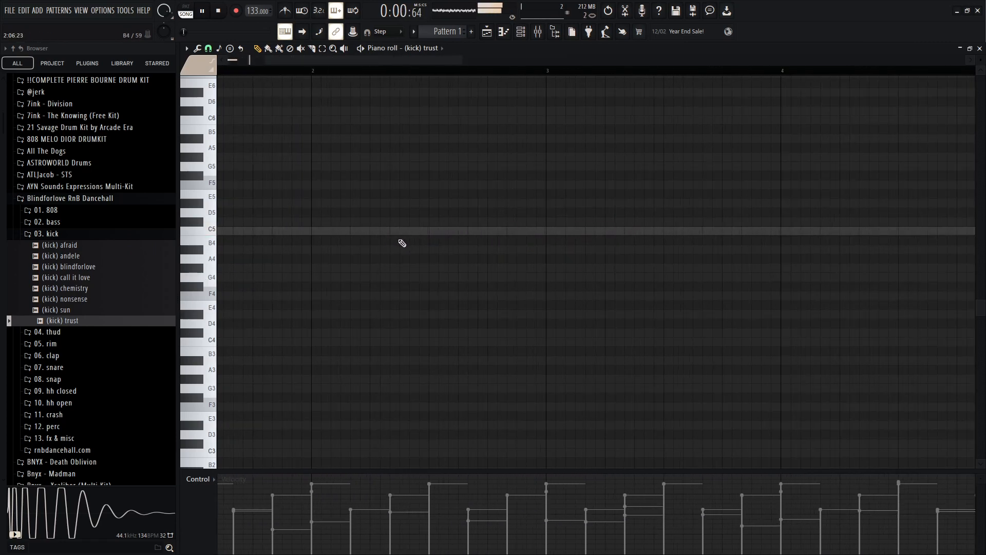
click(474, 230)
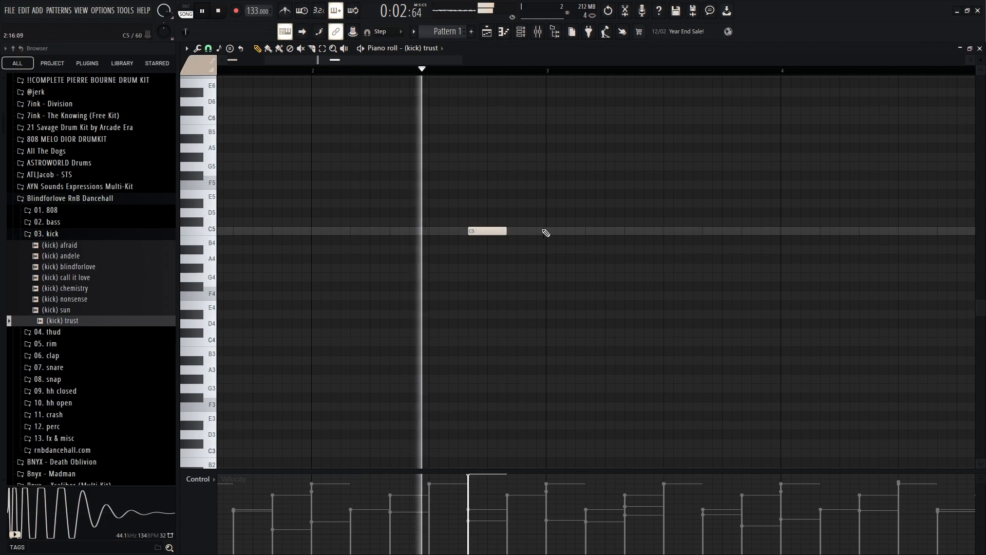
click(546, 231)
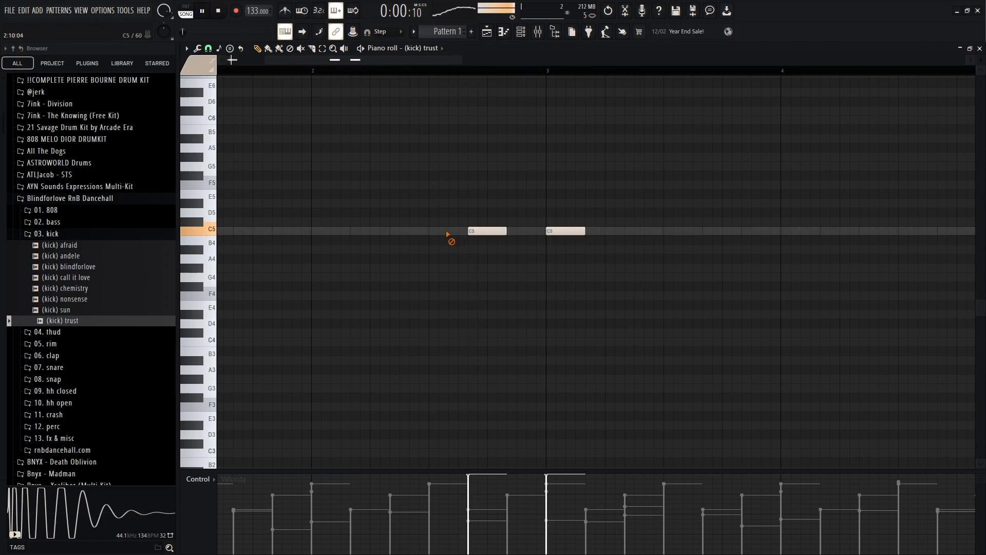
Undo the last kick note edit and delete the (kick) trust channel
key(ctrl+z)
scroll(409, 235, down, 3)
click(520, 33)
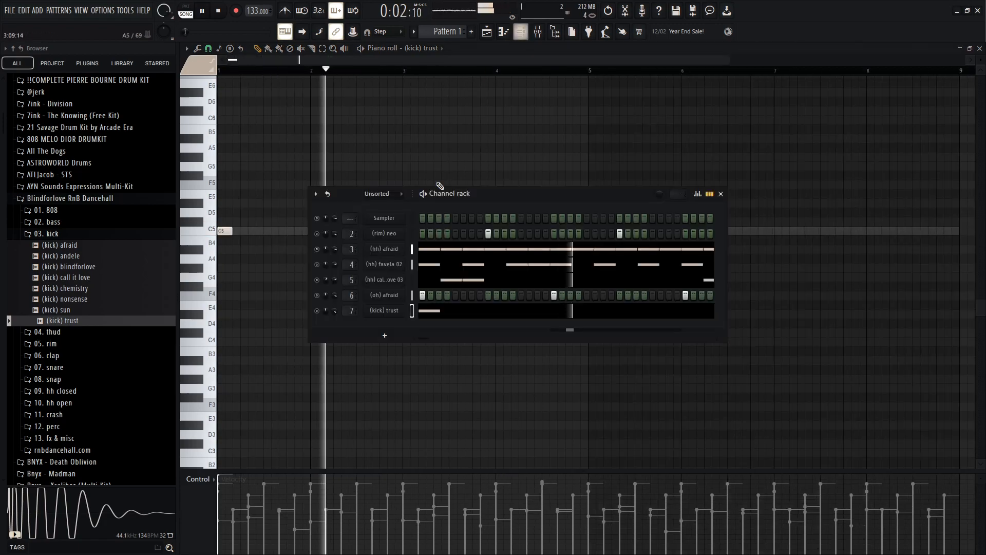
right_click(383, 310)
click(418, 440)
Audition 808 samples in the 01. 808 folder of the Blindforlove RnB Dancehall kit
click(49, 233)
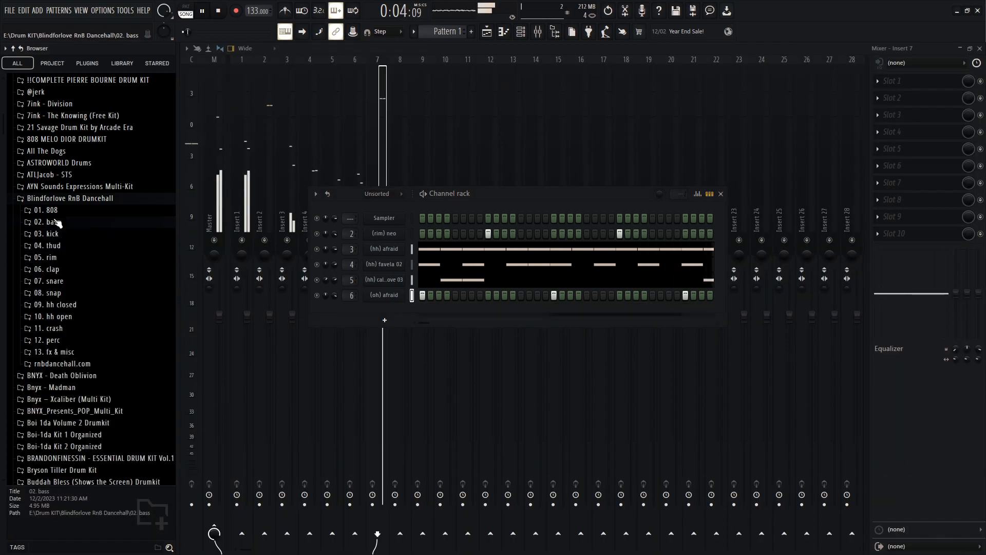
click(57, 210)
key(space)
click(67, 232)
click(70, 222)
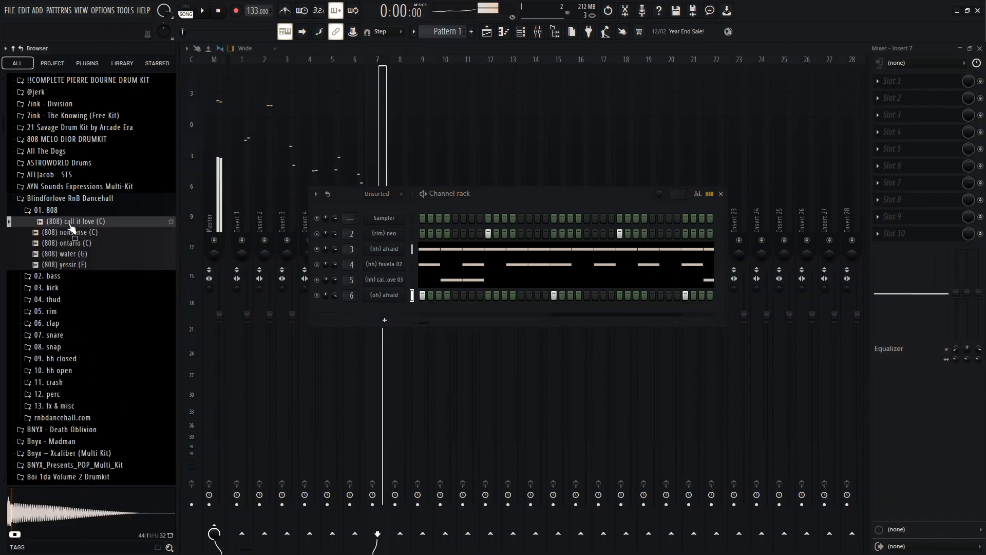
click(79, 242)
Add (808) call it love (C) as a new channel and enable Cut itself
click(78, 223)
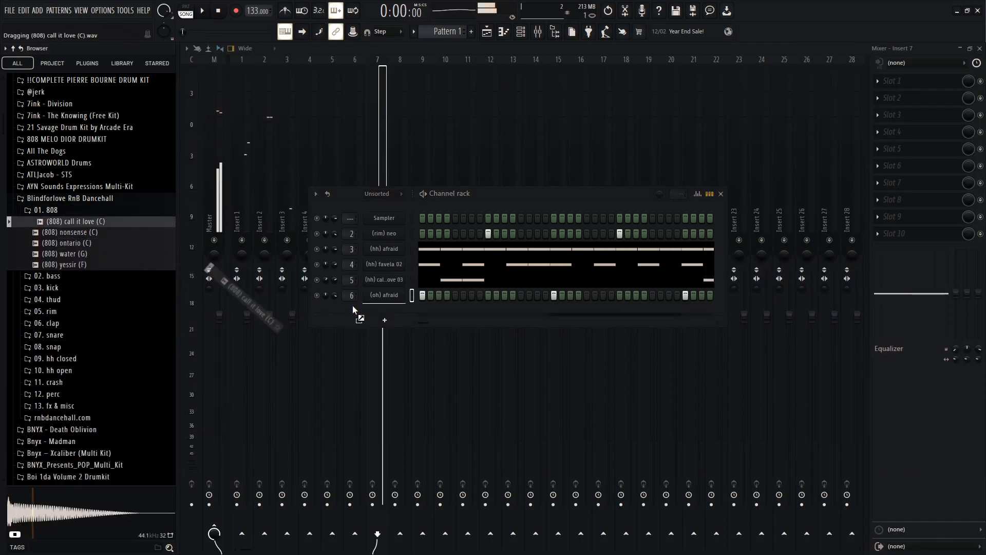
right_click(377, 314)
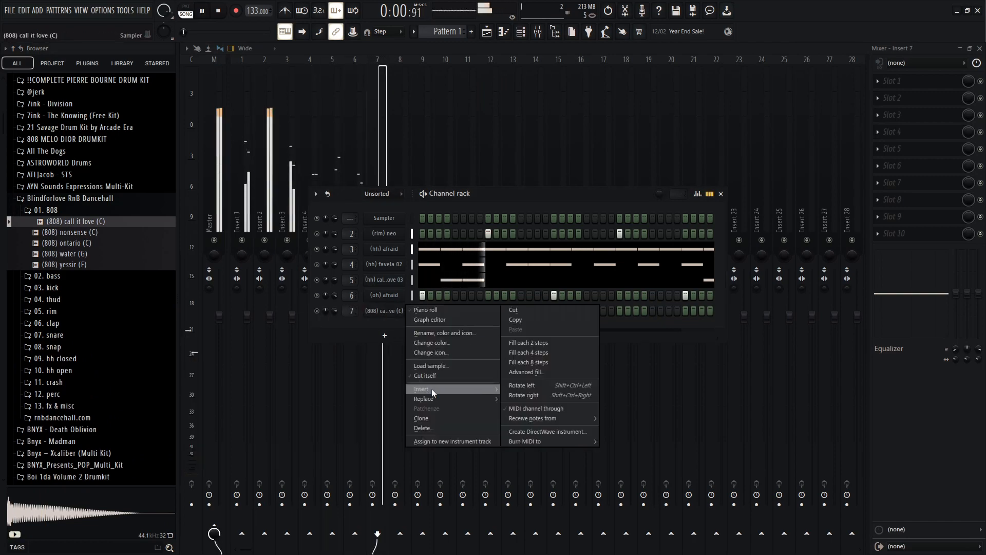
click(431, 375)
Show all channels and check the key in the leaving_133bpm sample's channel settings
scroll(385, 199, up, 2)
right_click(398, 235)
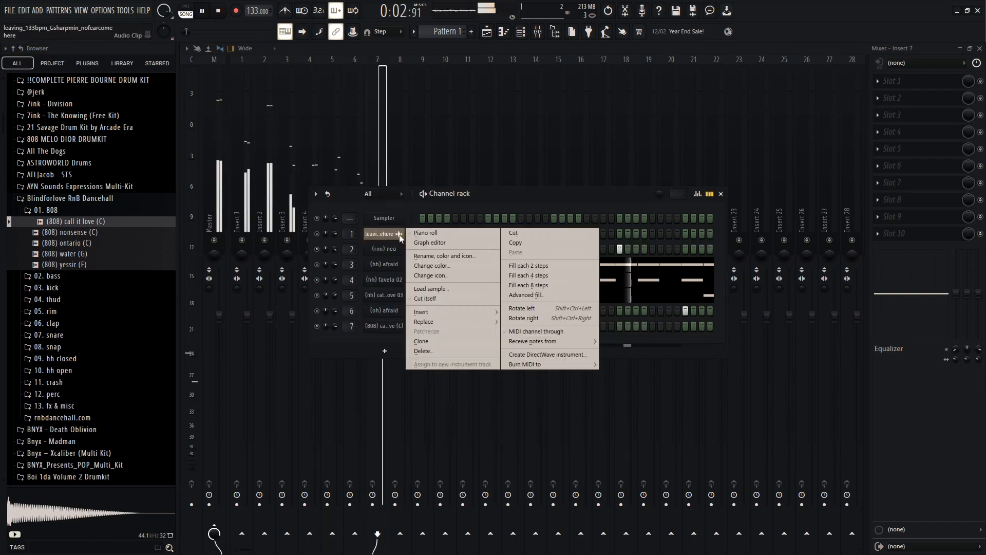
click(397, 236)
click(396, 236)
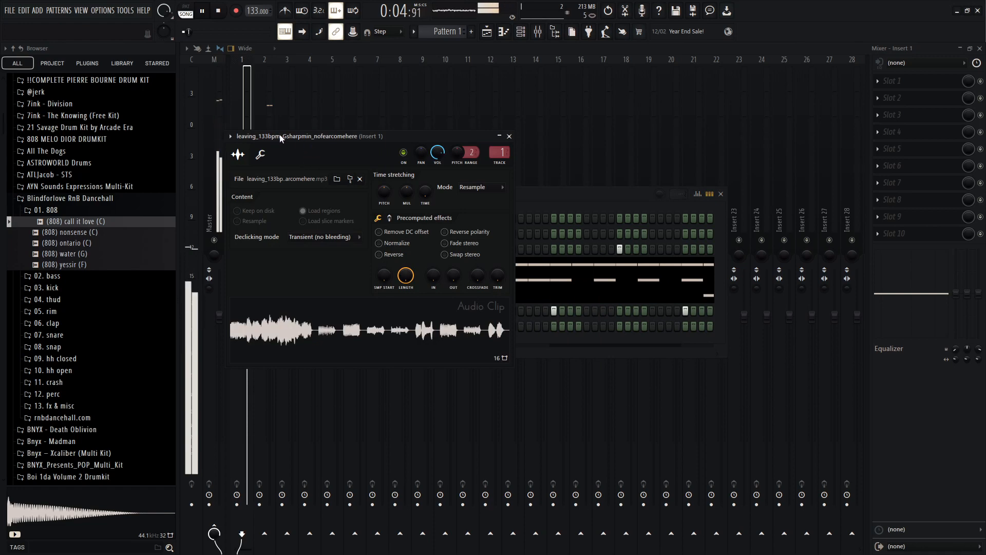
click(509, 136)
Open the (808) call it love (C) piano roll and set scale highlighting to root G# with Minor Natural (Aeolian)
right_click(405, 305)
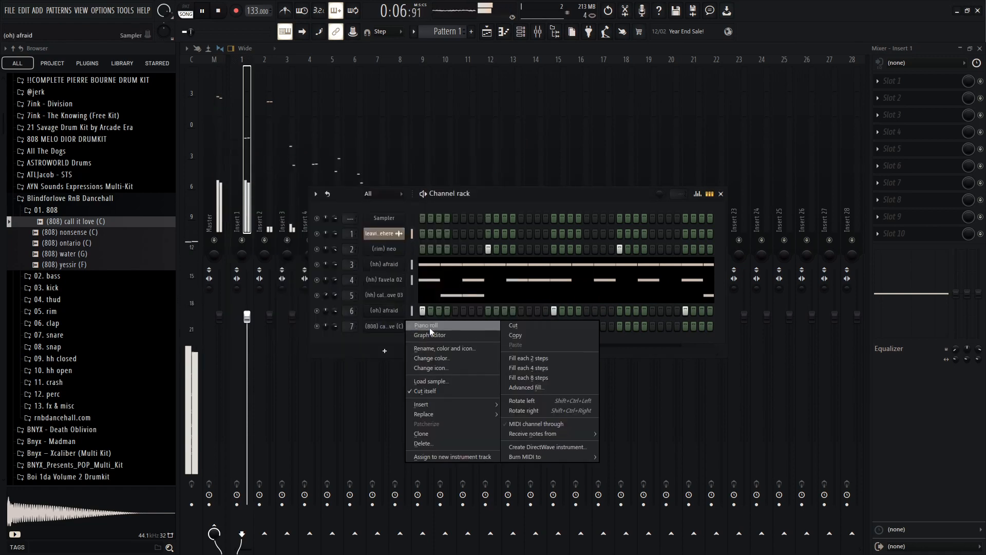
click(429, 328)
click(186, 49)
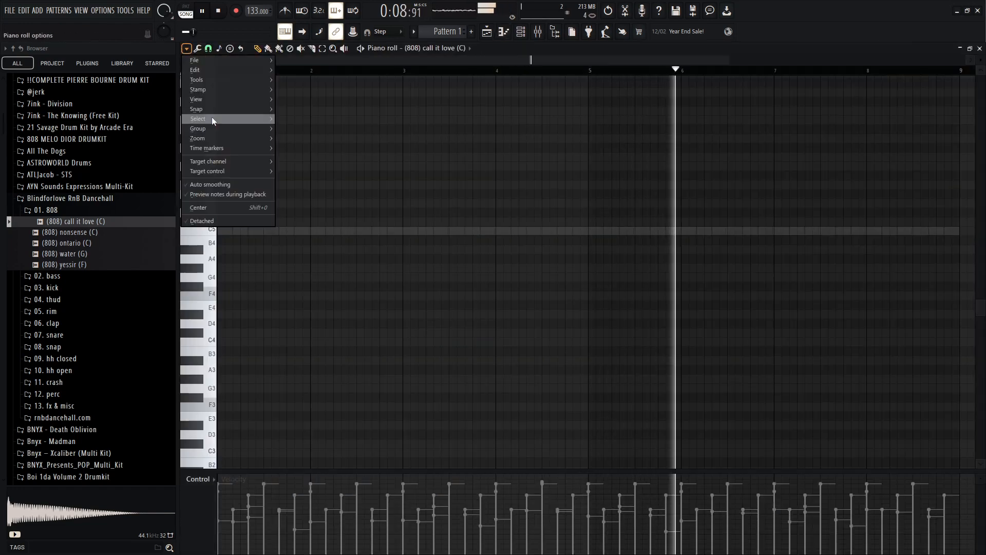
mouse_move(212, 102)
mouse_move(319, 250)
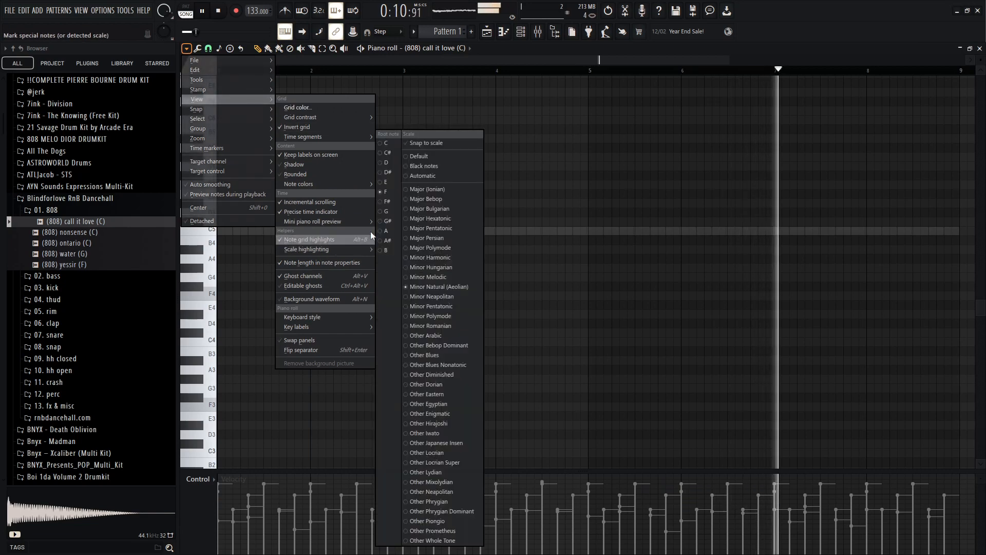
click(394, 220)
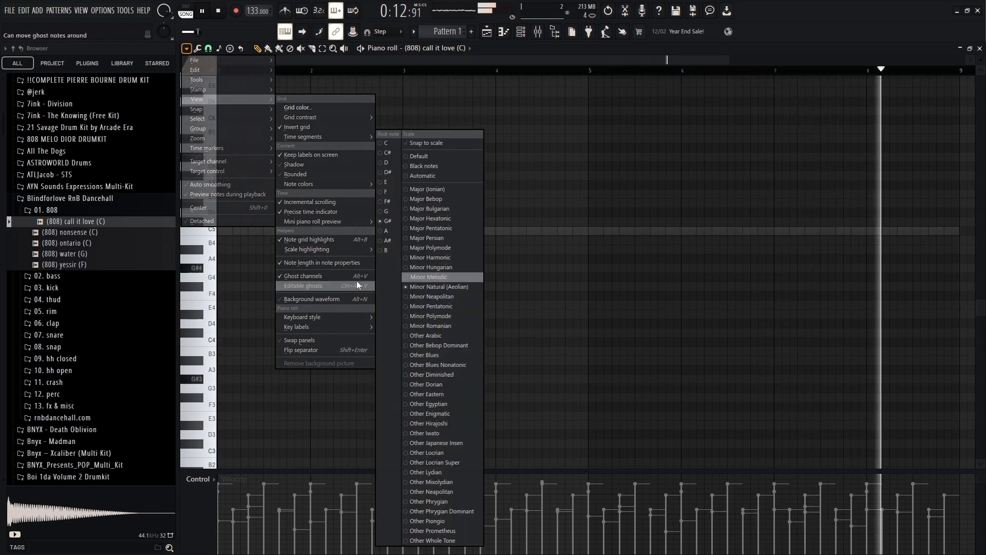
click(233, 249)
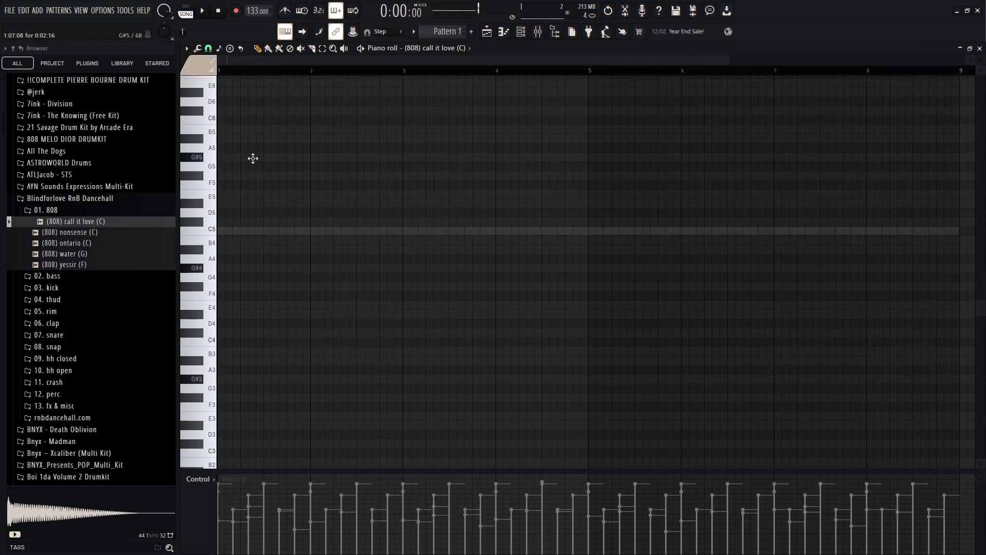
Place a G#4 note at the start of bar 1 and transpose it up an octave to G#5
scroll(196, 169, up, 3)
key(space)
key(space)
scroll(221, 165, up, 2)
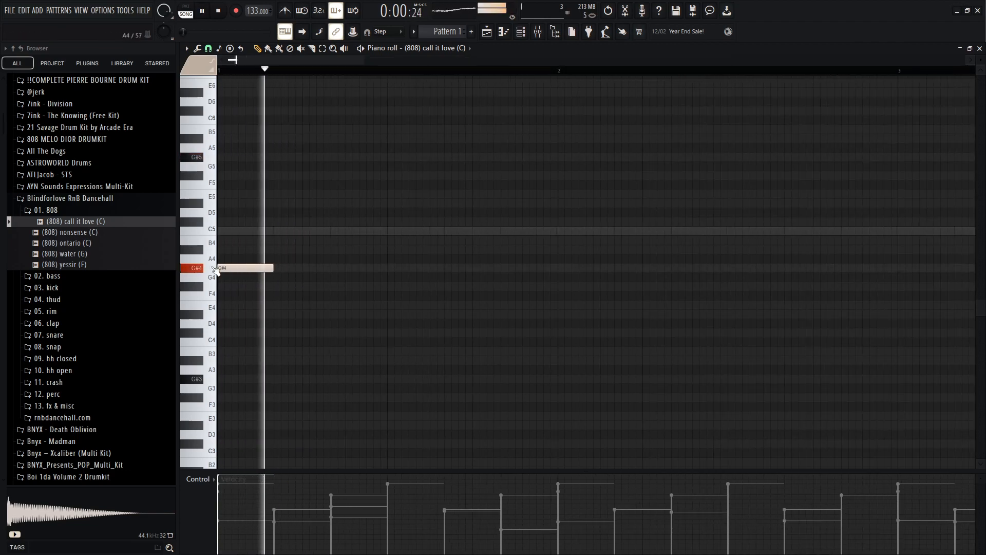
key(space)
key(ctrl+Up)
key(space)
Check the 808 level in the mixer and replace the 808 channel's sample with (808) water (G)
click(537, 32)
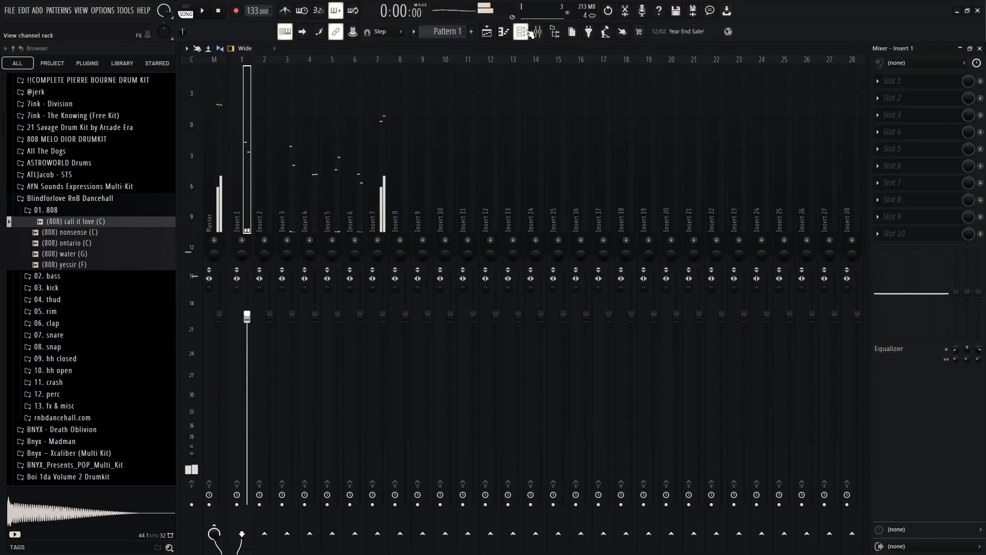
key(space)
click(537, 33)
click(93, 255)
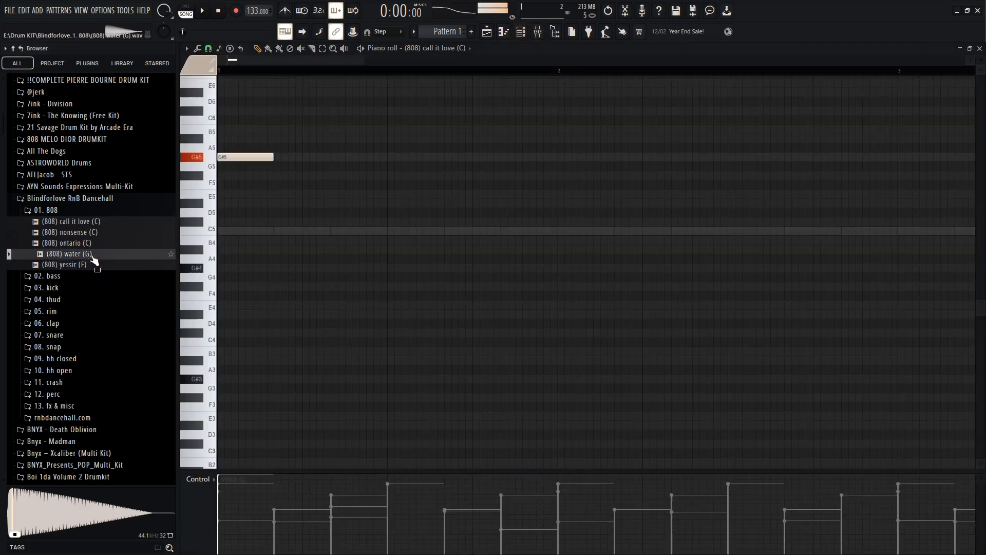
click(522, 34)
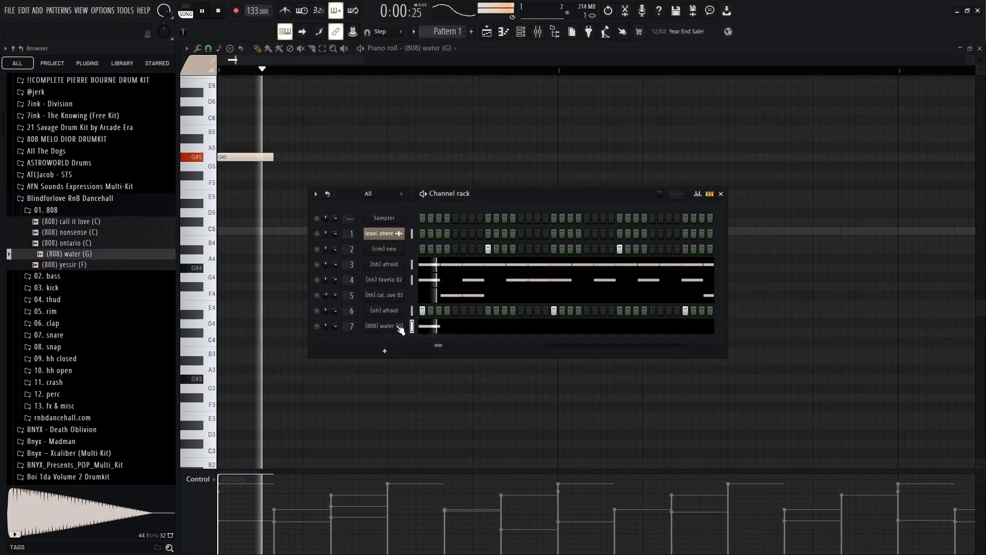
Analyse the pitch of the (808) water (G) sample in Newtone and close the open windows
click(383, 326)
right_click(300, 310)
click(334, 363)
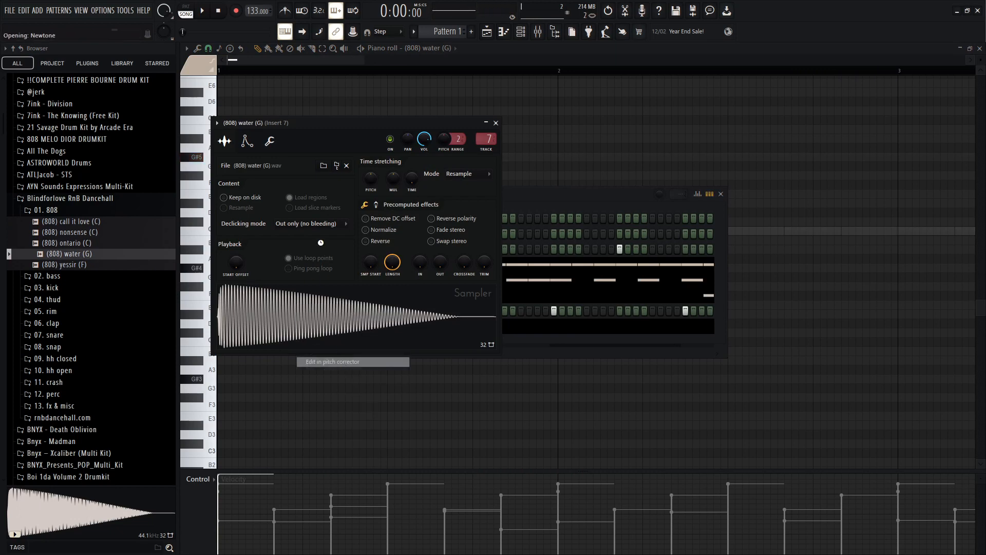
drag(327, 131, 774, 124)
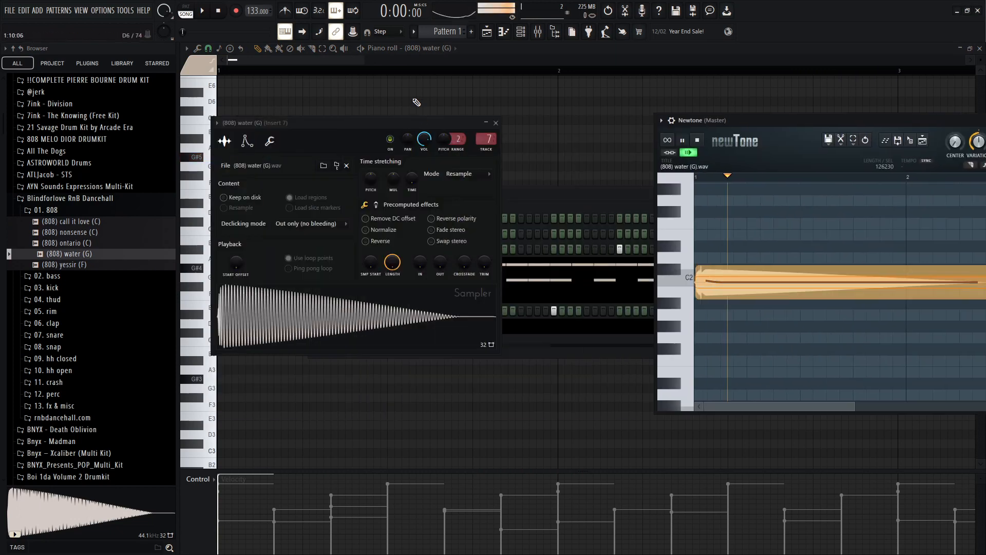
key(F12)
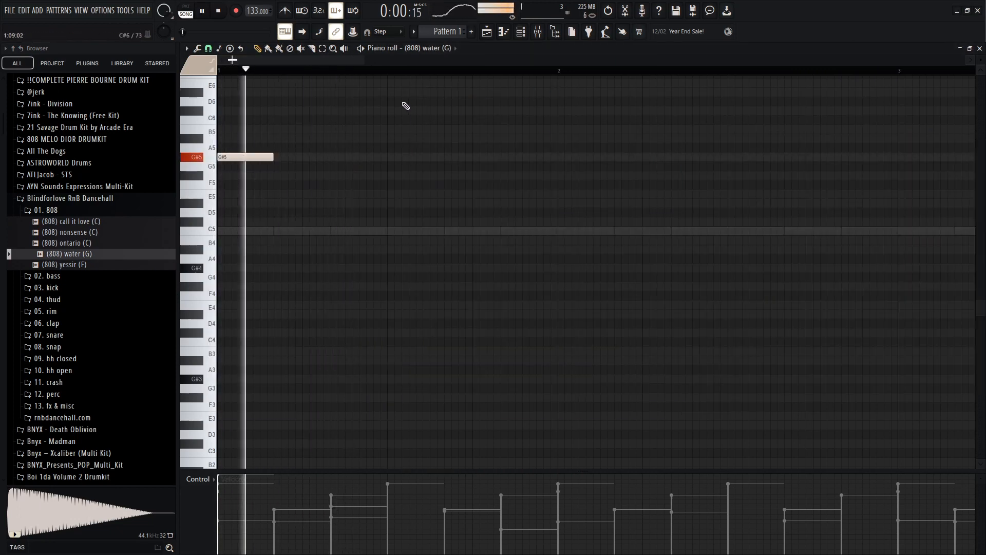
Move the 808 note at the start of bar 1 up to D#6
key(space)
key(ctrl+Up)
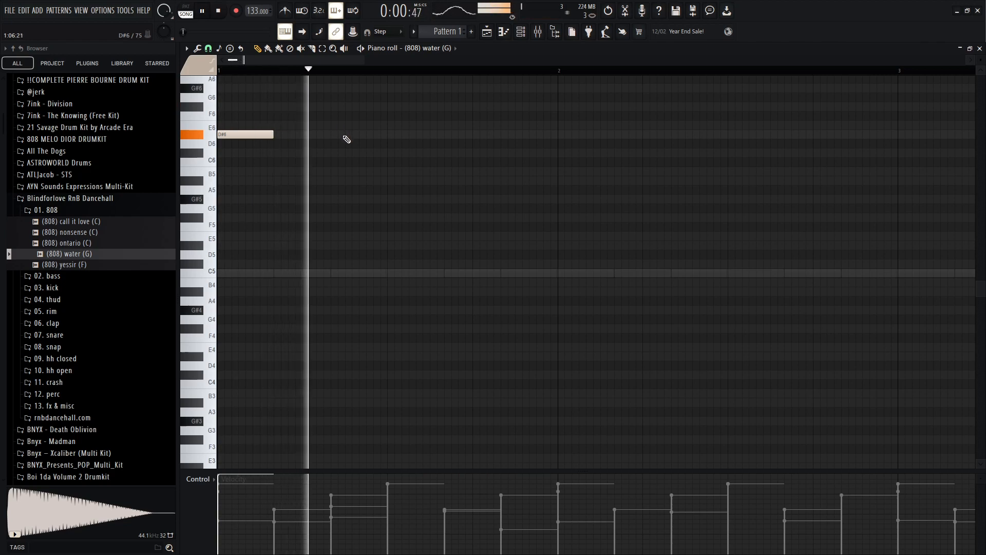
key(space)
click(354, 134)
right_click(358, 134)
key(space)
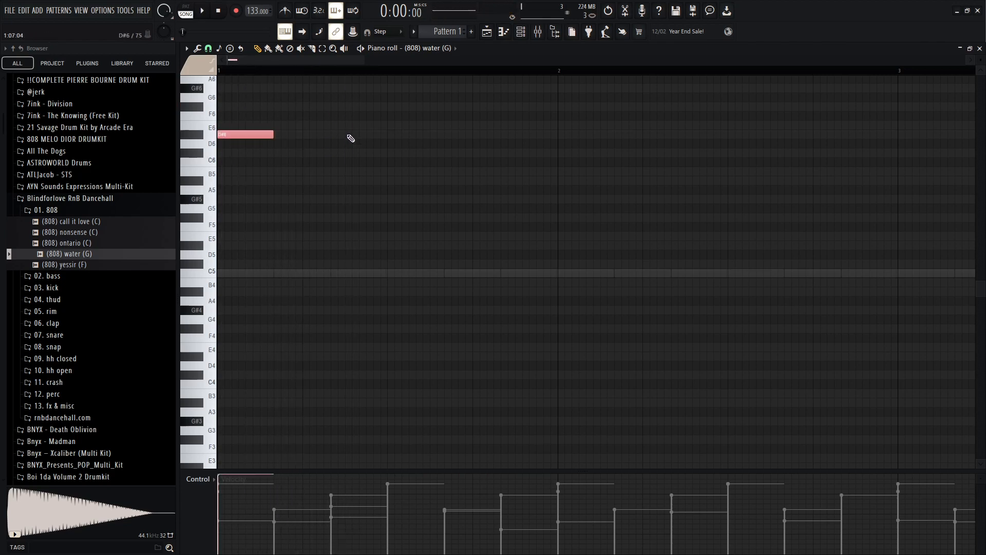
key(space)
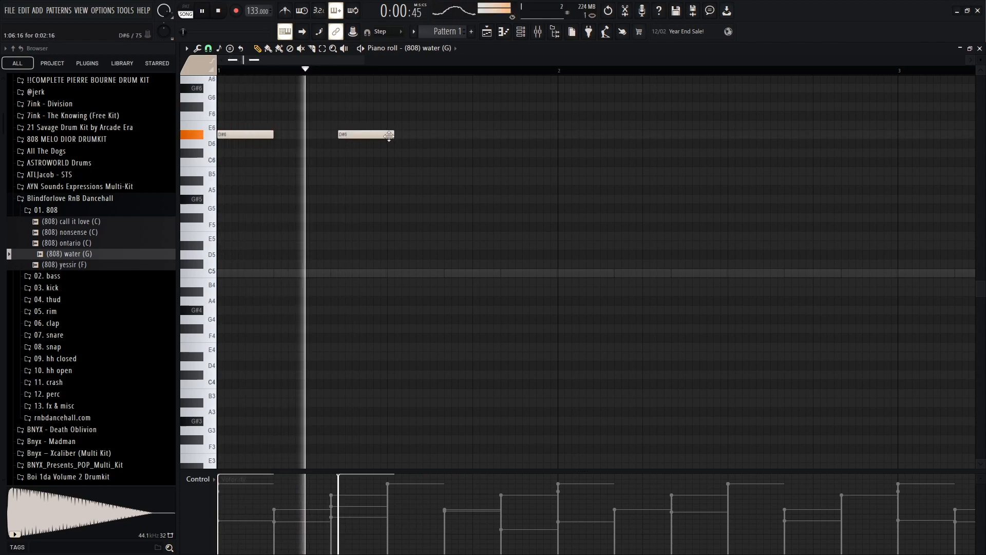
key(space)
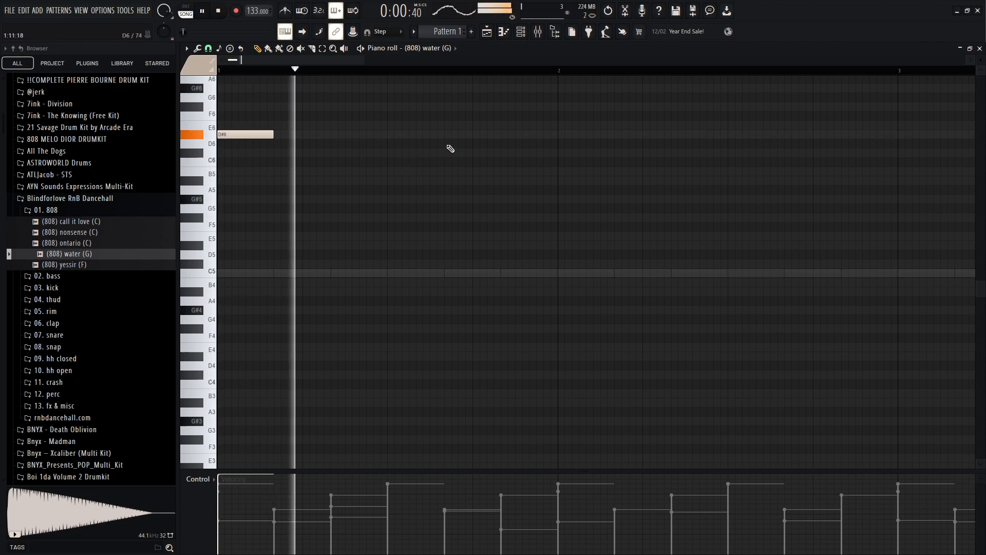
click(390, 135)
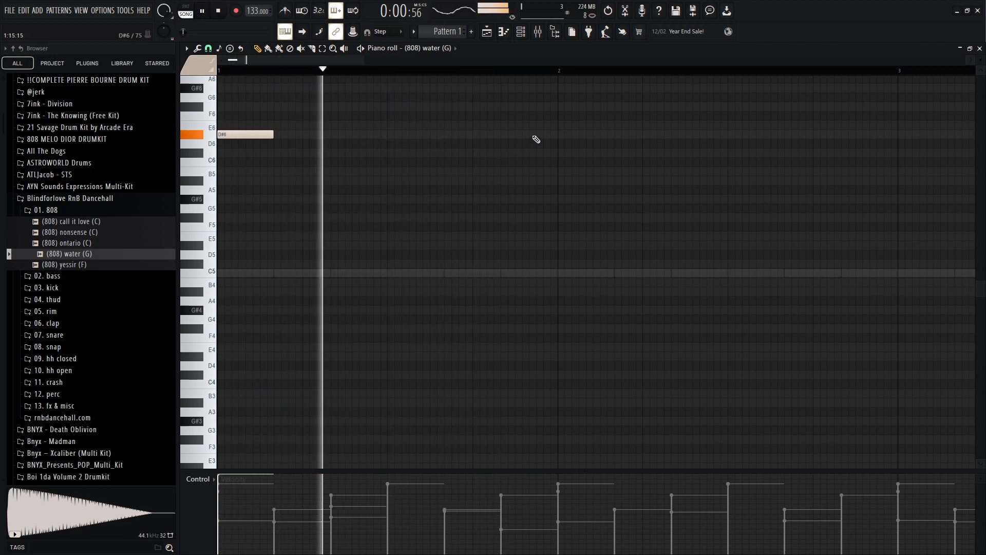
Place a D#6 note at the start of bar 2 and an A#5 note halfway through bar 2
click(560, 134)
scroll(530, 167, down, 4)
key(space)
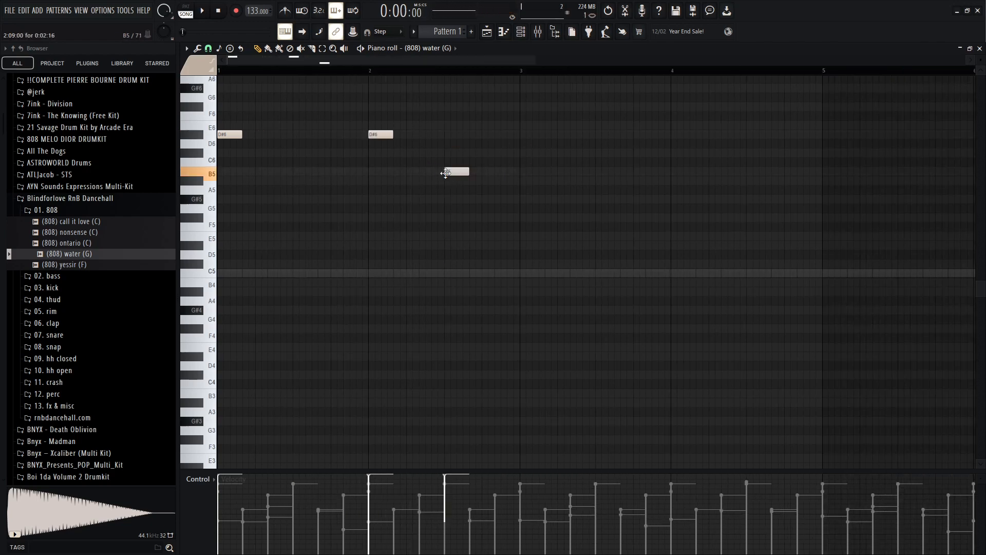
key(space)
Duplicate the two-bar 808 phrase into bars 3 and 4 and play it back
drag(544, 93, 224, 200)
drag(226, 136, 528, 138)
scroll(651, 159, down, 3)
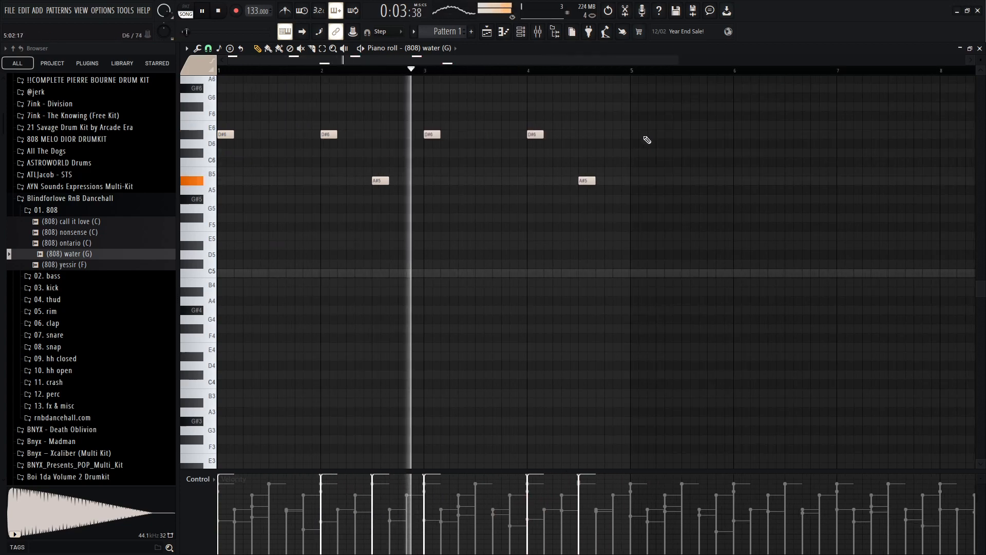
scroll(631, 135, up, 3)
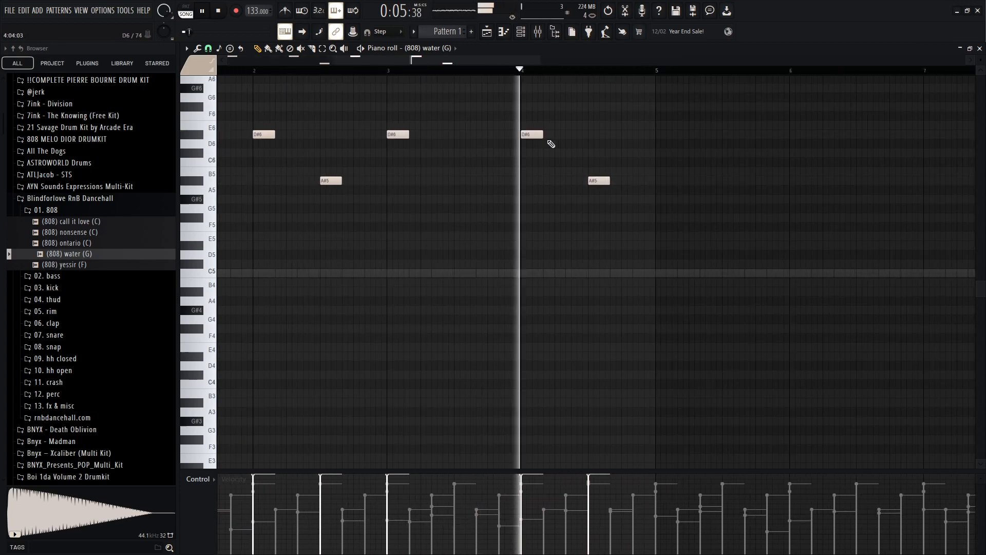
key(space)
Copy the four-bar 808 phrase into bars 5 to 8, transposed down to G#5 and D#5 notes
scroll(610, 152, down, 3)
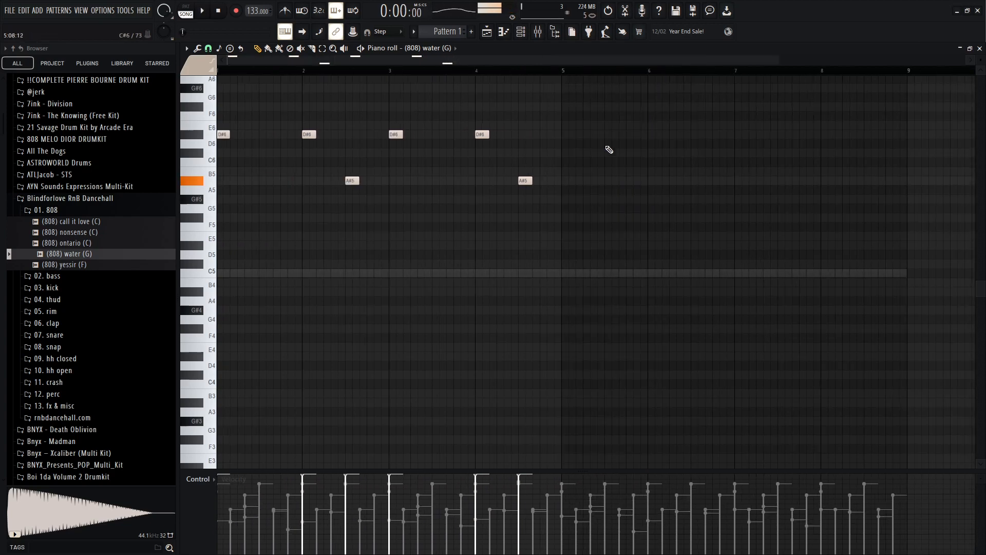
key(ctrl+a)
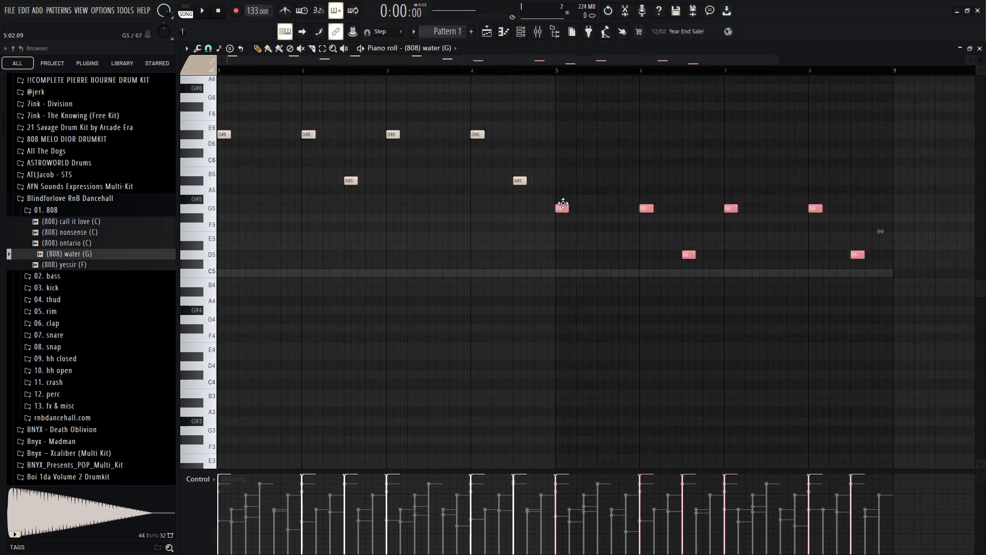
click(549, 72)
key(space)
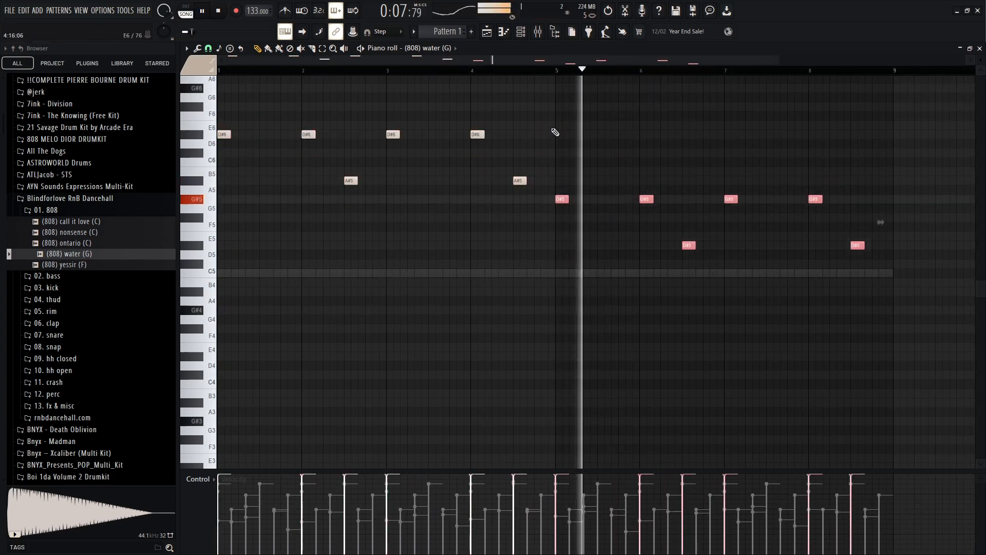
Add an E5 note in the last sixth of bar 8
scroll(539, 223, down, 1)
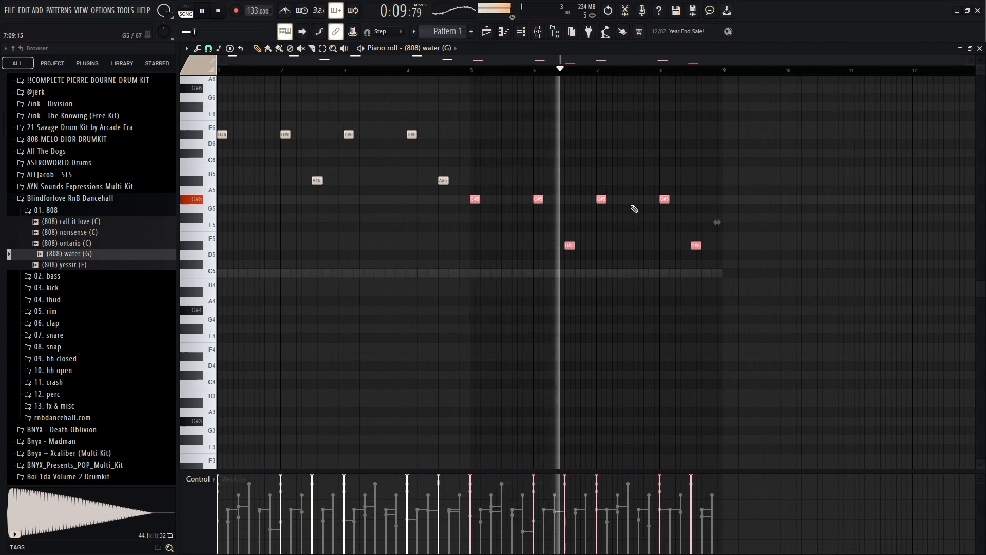
scroll(637, 226, up, 2)
scroll(642, 249, down, 2)
scroll(668, 237, up, 3)
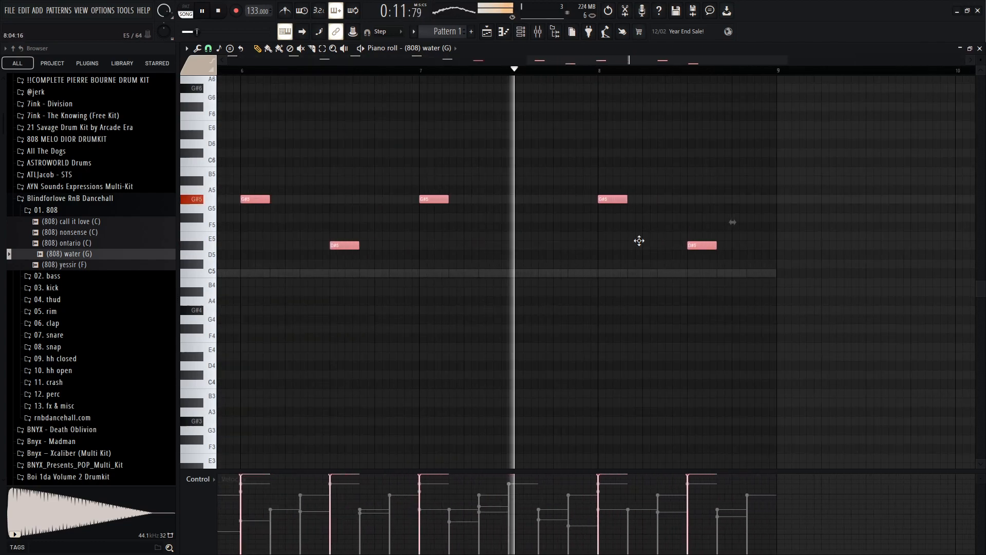
click(731, 247)
click(742, 236)
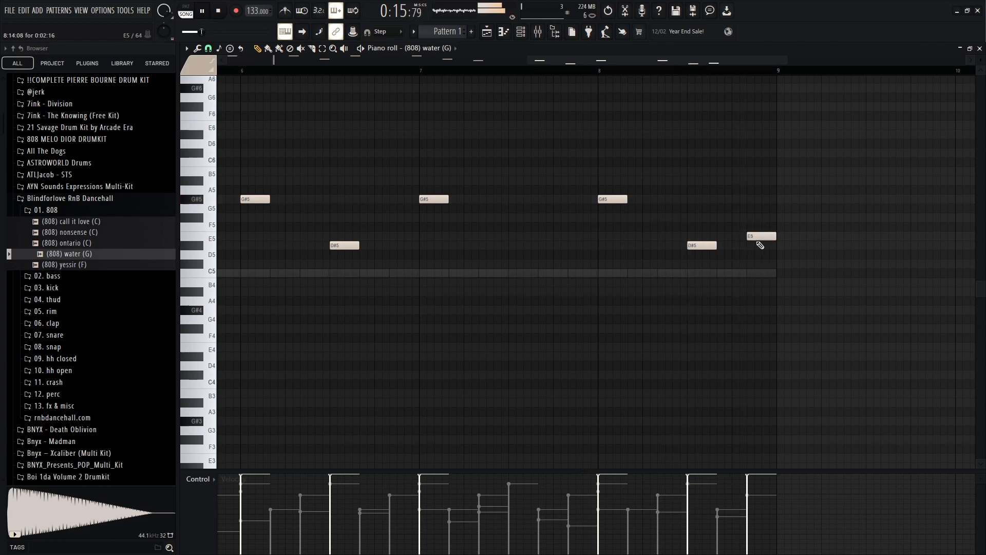
Transpose the 808 notes in bars 1 to 4 down an octave to D#5 and A#4, and play the pattern from bar 1
scroll(760, 240, down, 3)
drag(501, 113, 93, 189)
key(space)
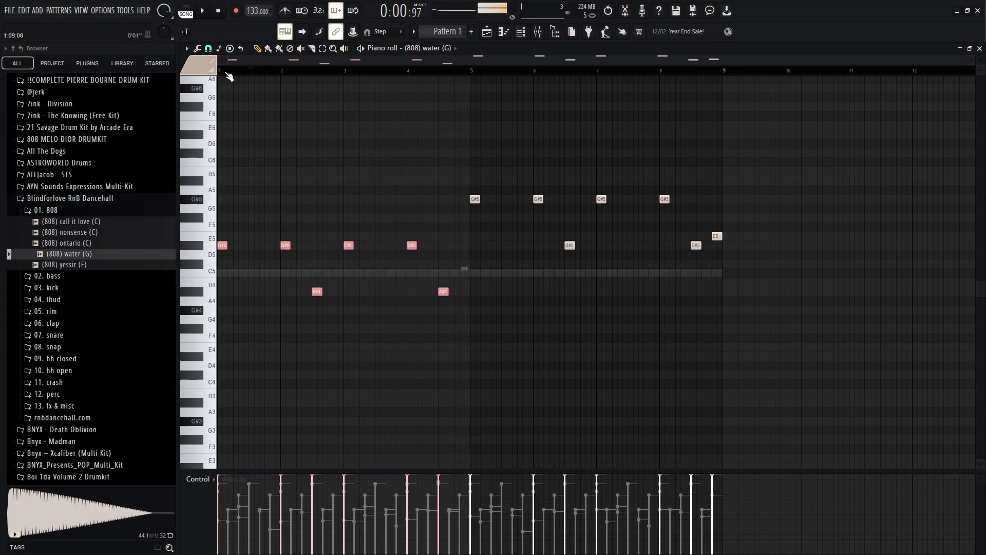
click(229, 76)
key(space)
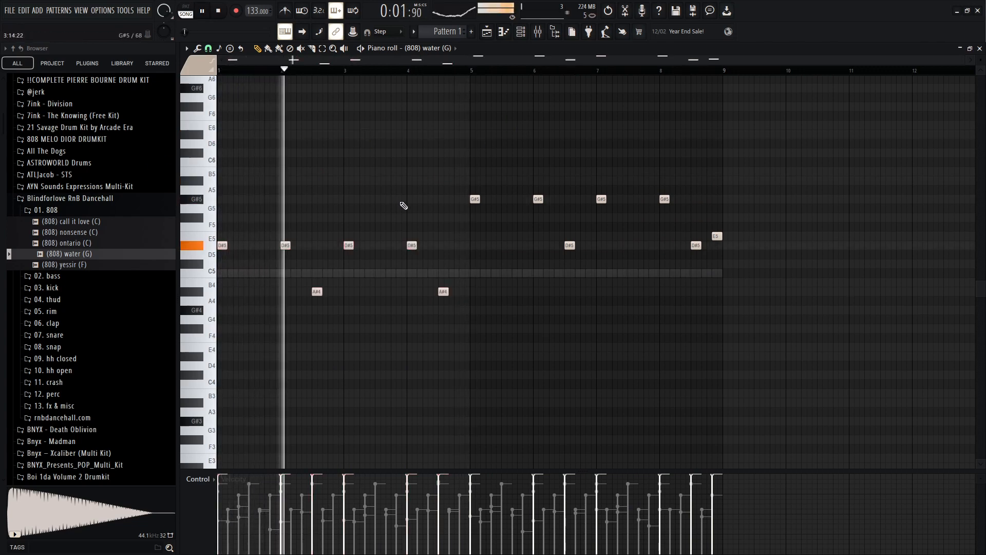
Transpose the 808 notes in bars 1 to 4 down to C#5 and G#4 and play the pattern
drag(467, 222, 197, 255)
key(space)
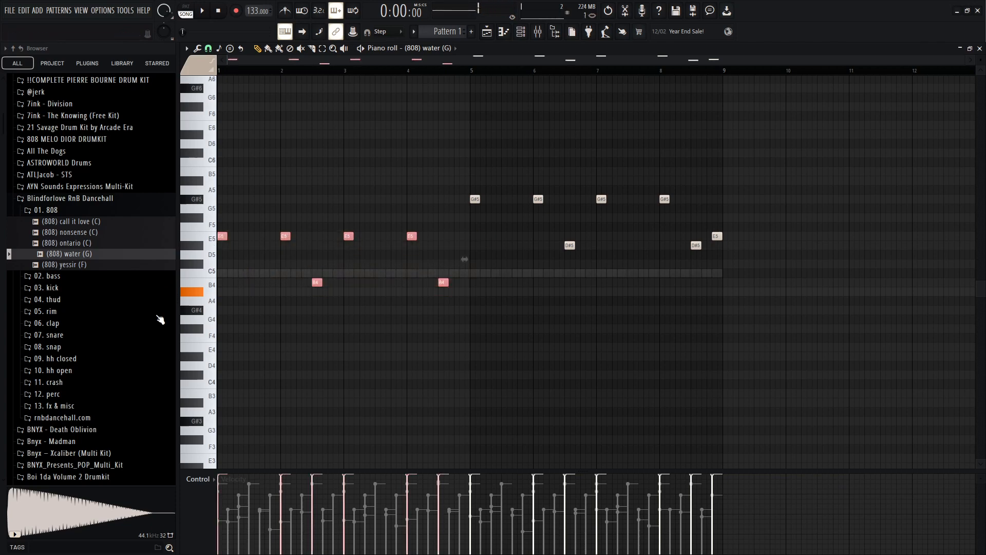
key(space)
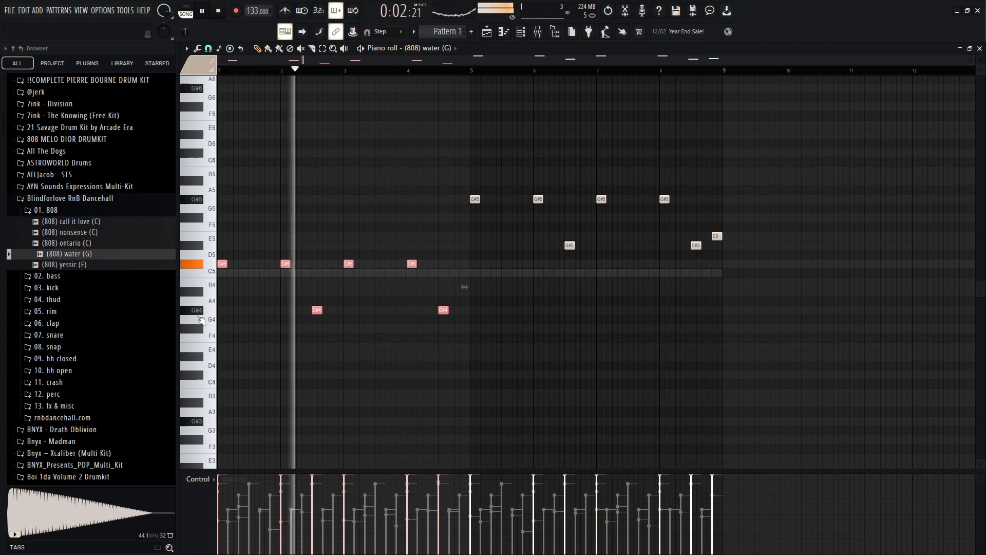
Raise the two G#4 notes in bars 2 and 4 by an octave to G#5
drag(289, 298, 594, 330)
key(ctrl+Up)
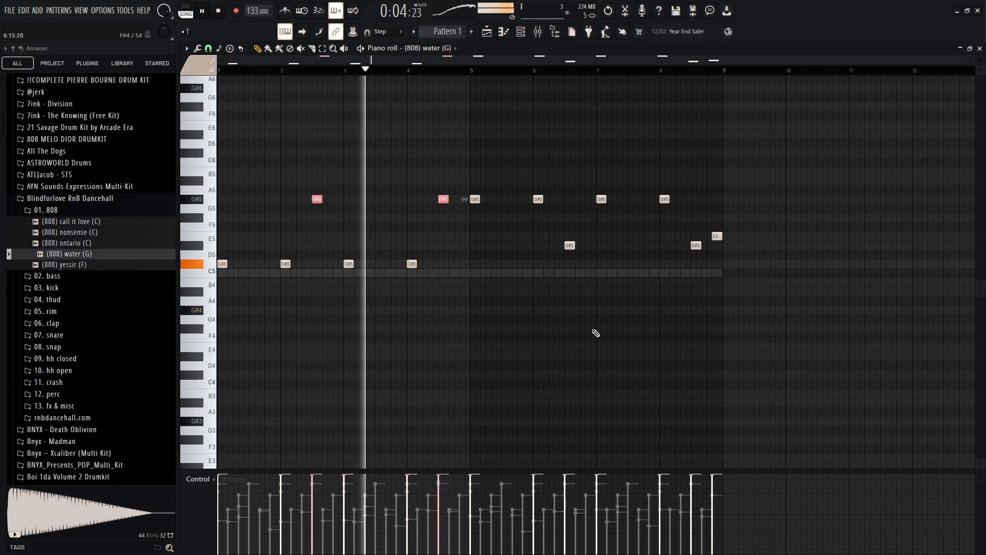
key(ctrl+Down)
key(ctrl+Up)
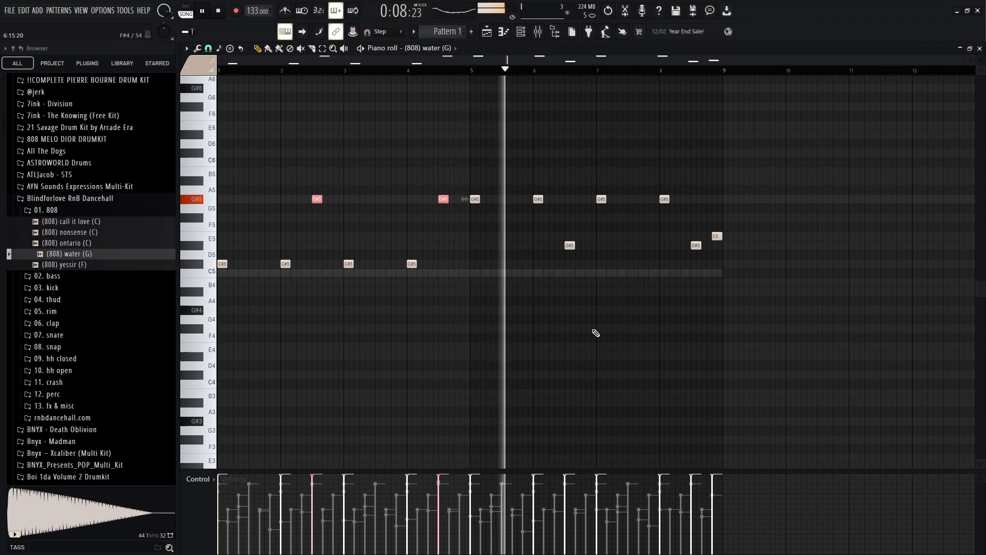
Try the two raised 808 notes in bars 2 and 4 at F#5, D#5 and A#5 during playback
key(Down)
key(Down)
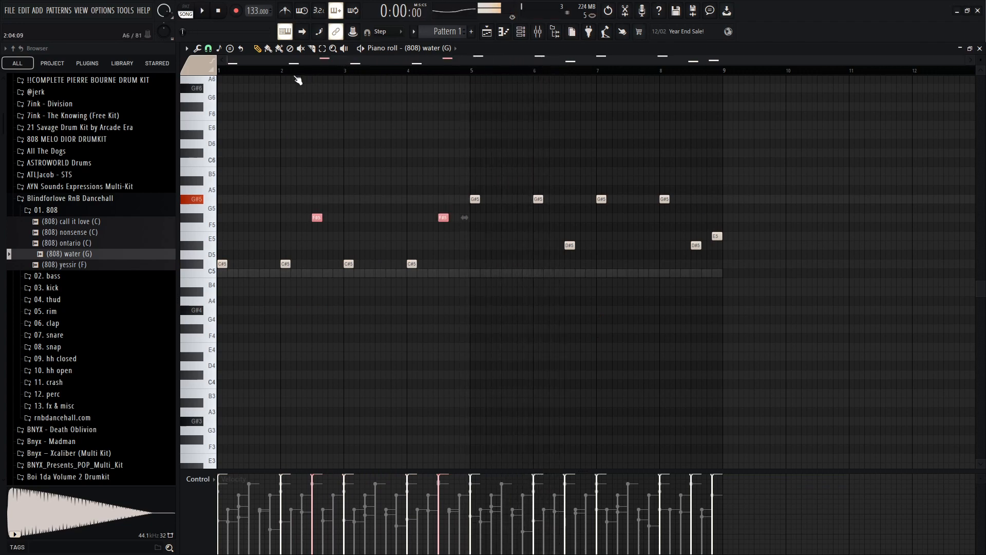
scroll(282, 77, up, 2)
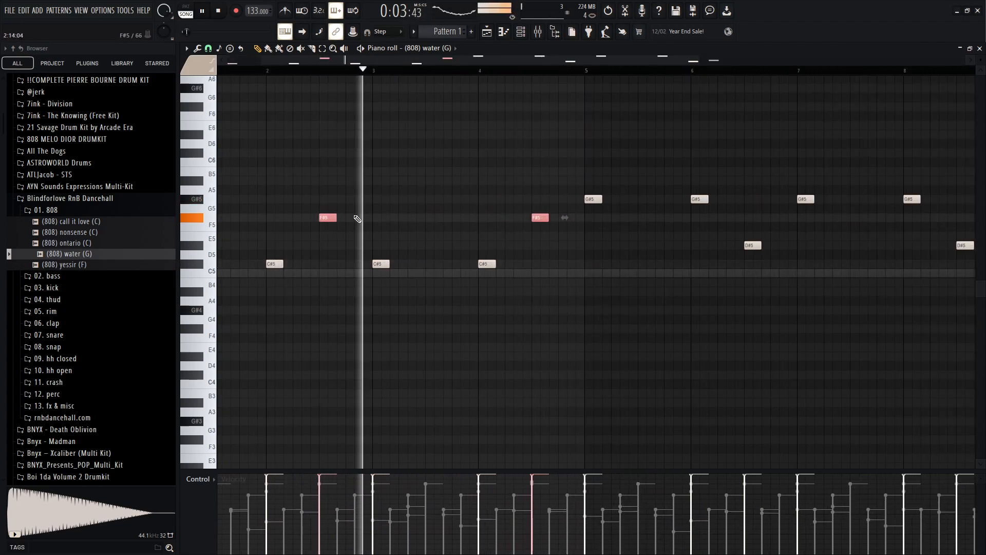
key(space)
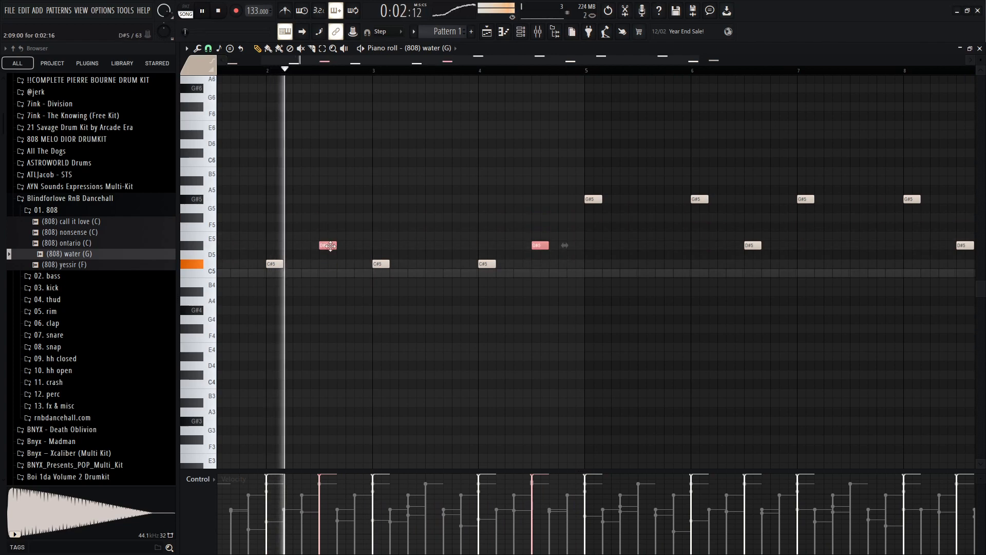
key(Up)
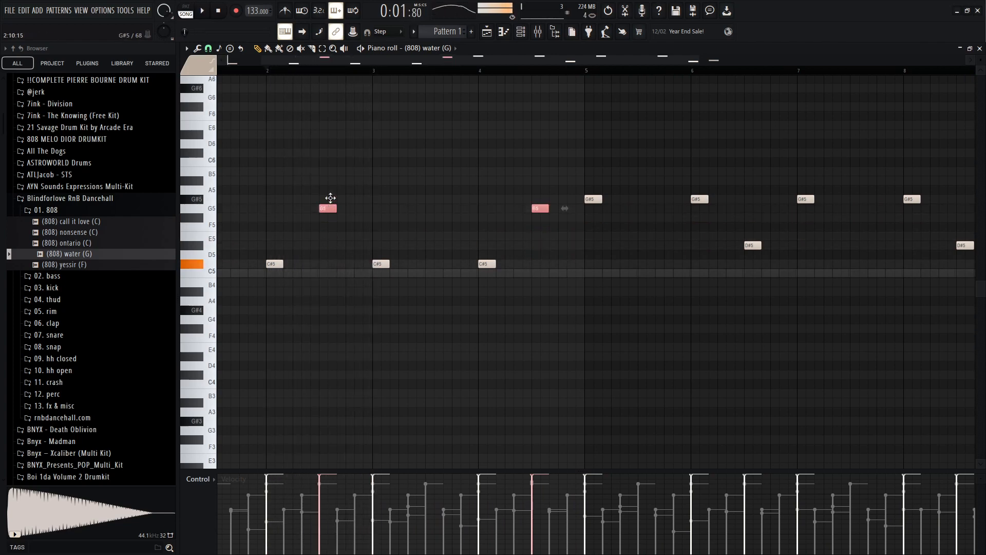
drag(331, 169, 332, 181)
scroll(333, 211, down, 2)
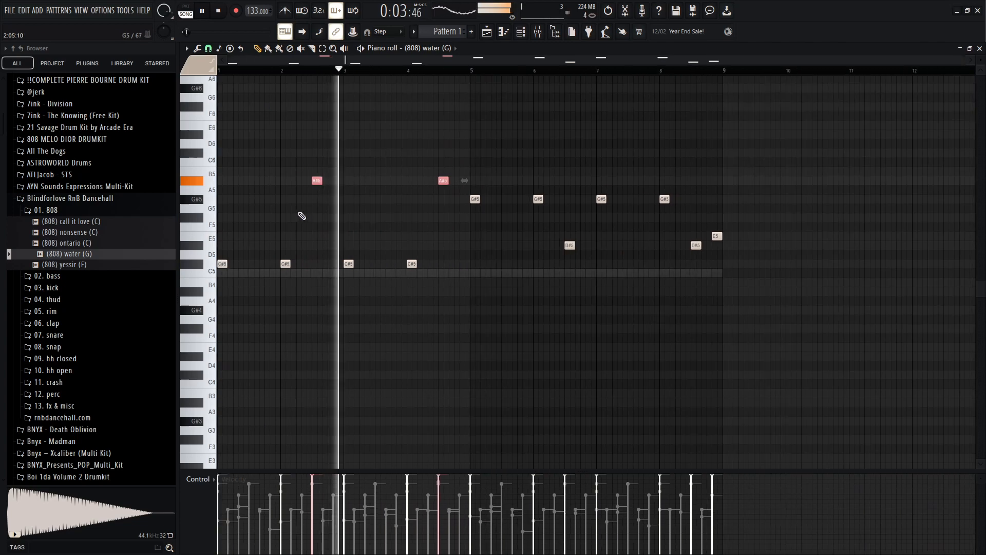
Set the two raised notes in bars 2 and 4 to G#5 and extend every 808 note to the start of the next
key(ctrl+d)
key(space)
key(space)
key(Down)
key(Down)
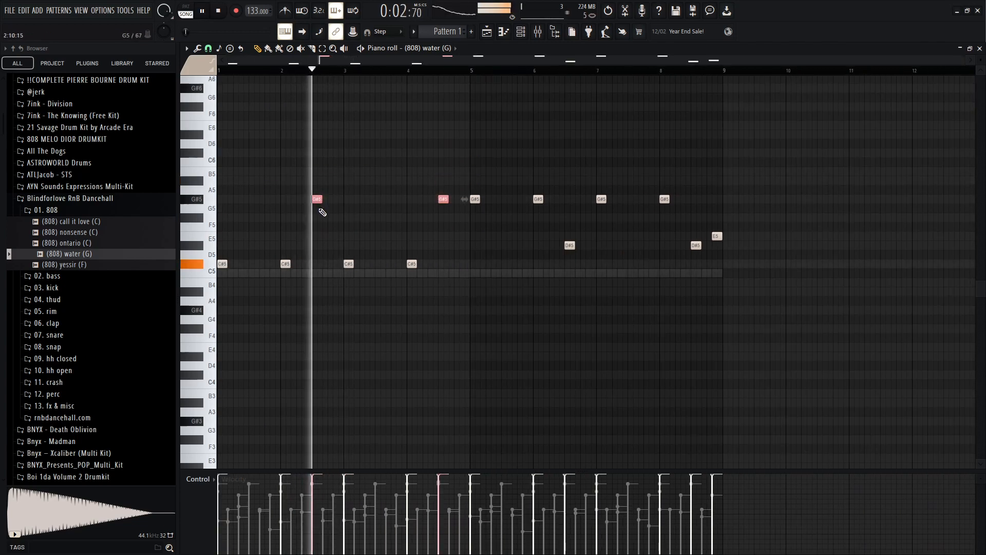
key(ctrl+d)
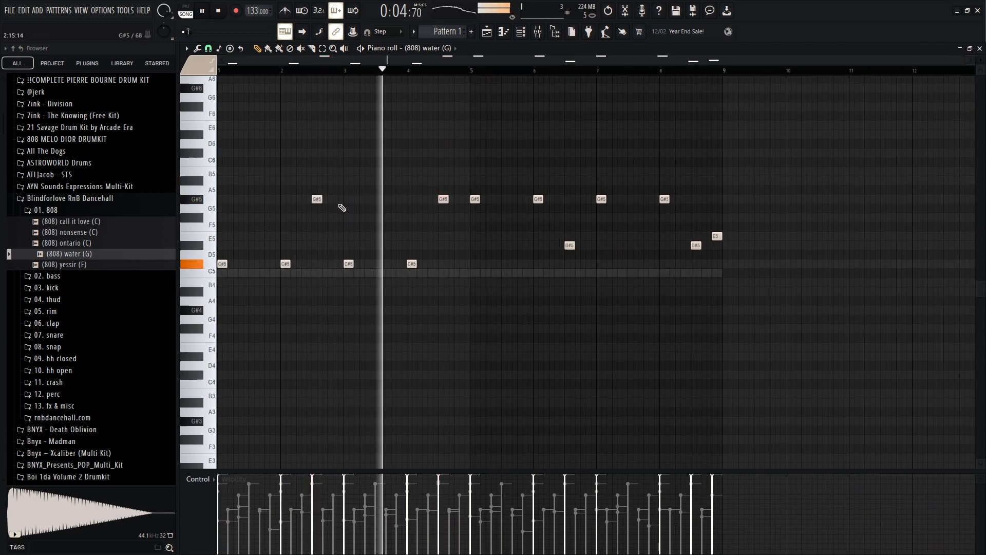
key(ctrl+l)
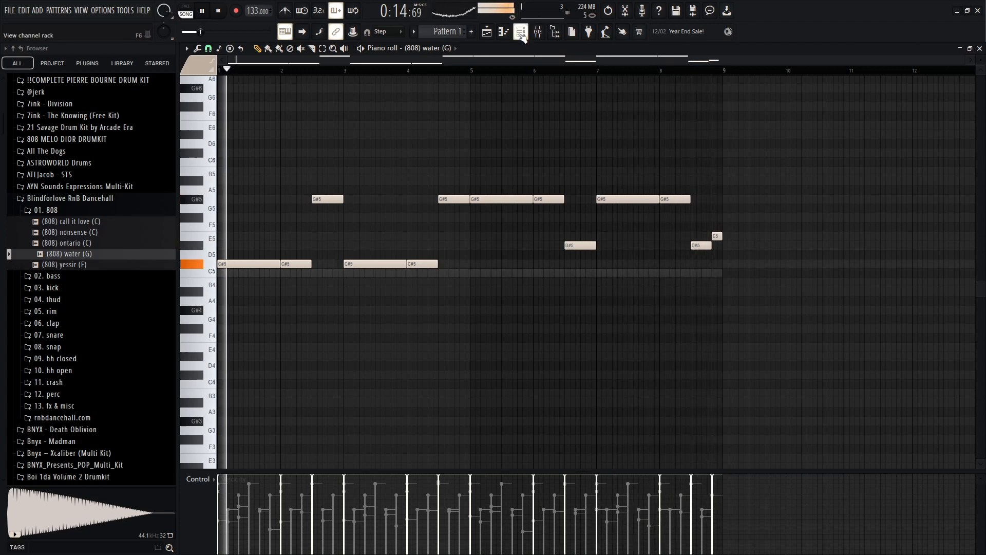
Slice the closing D#5 and E5 notes of bar 8 into shorter hits, chopping the last D#5 slice into four
ctrl+scroll(700, 253, up, 5)
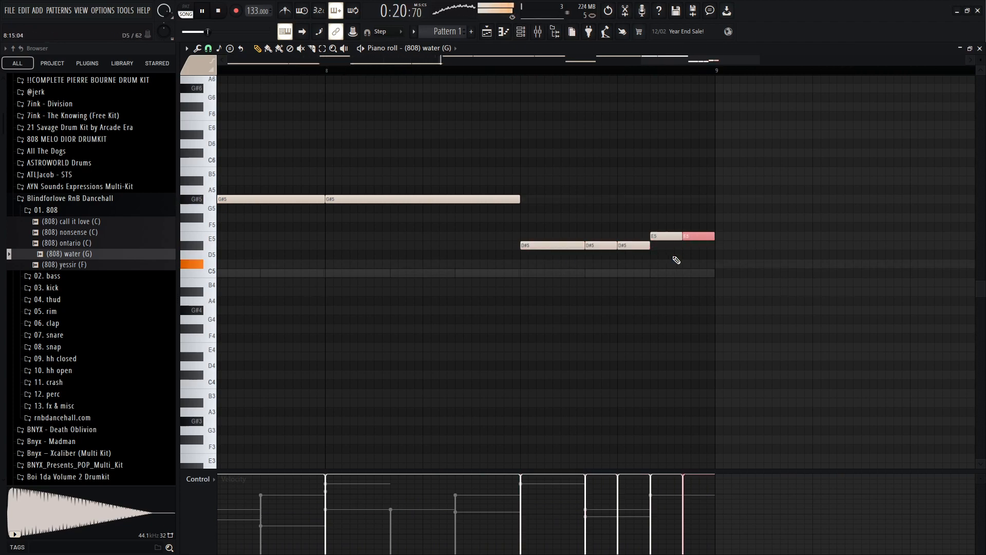
click(449, 73)
scroll(674, 237, up, 3)
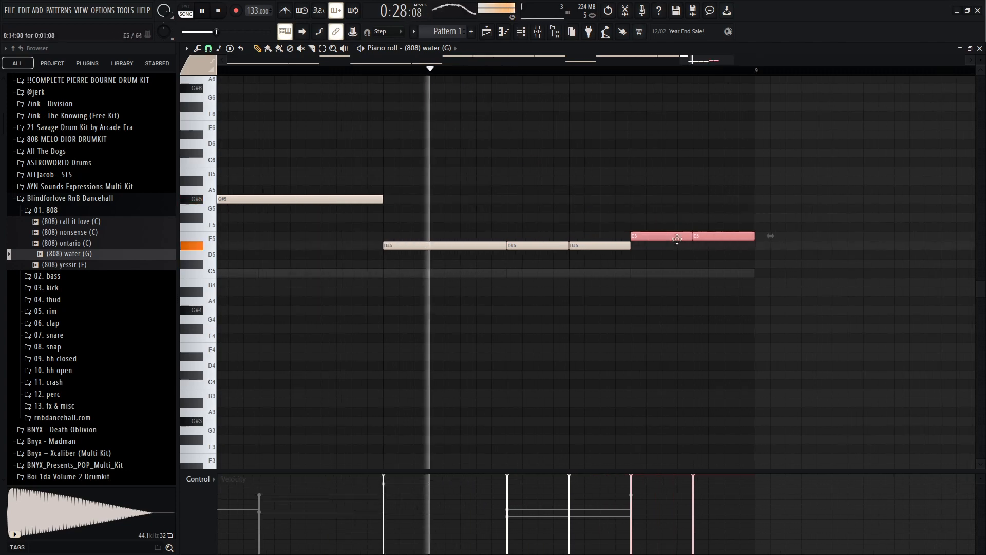
click(596, 246)
key(ctrl+u)
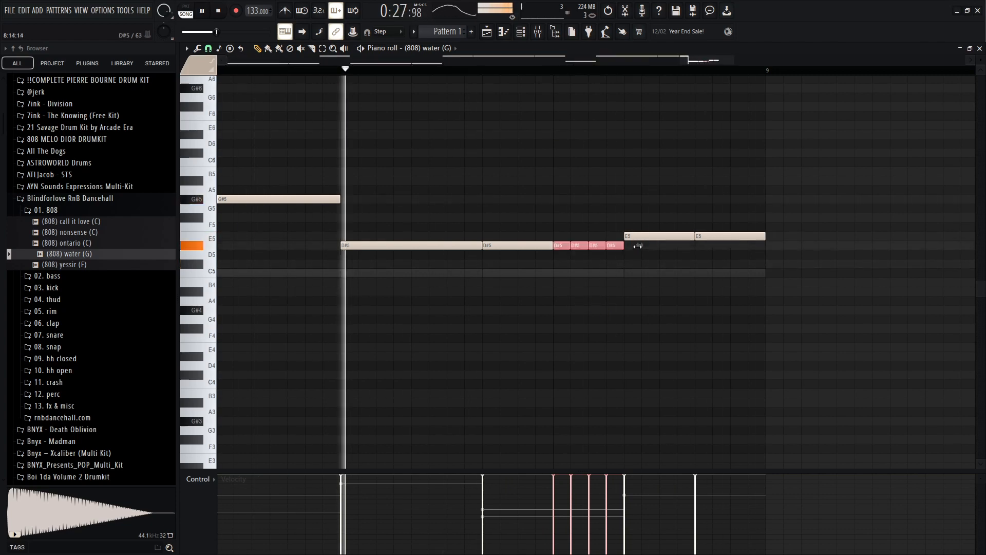
drag(637, 246, 658, 246)
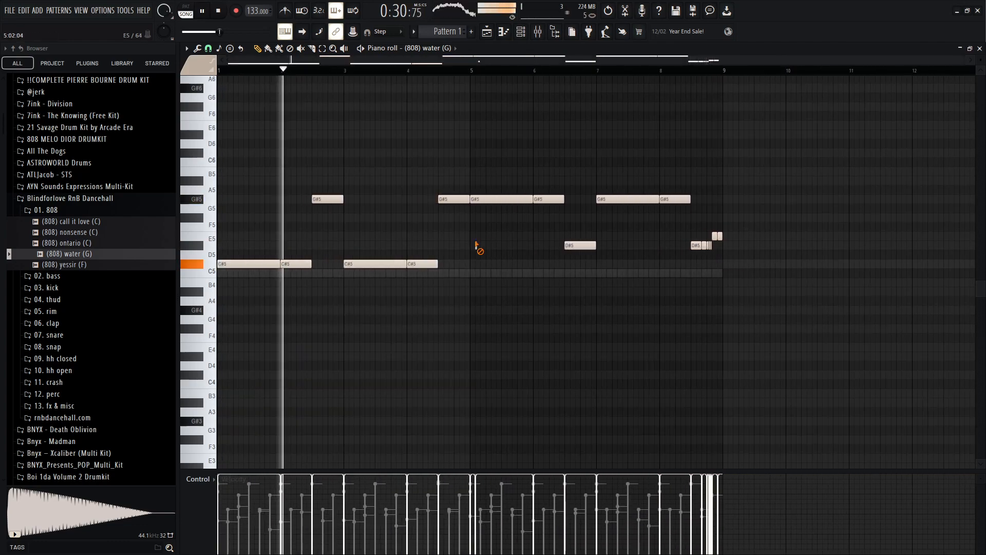
Add a fade-out to the (808) water sample in its sampler settings and close them
key(F6)
click(375, 326)
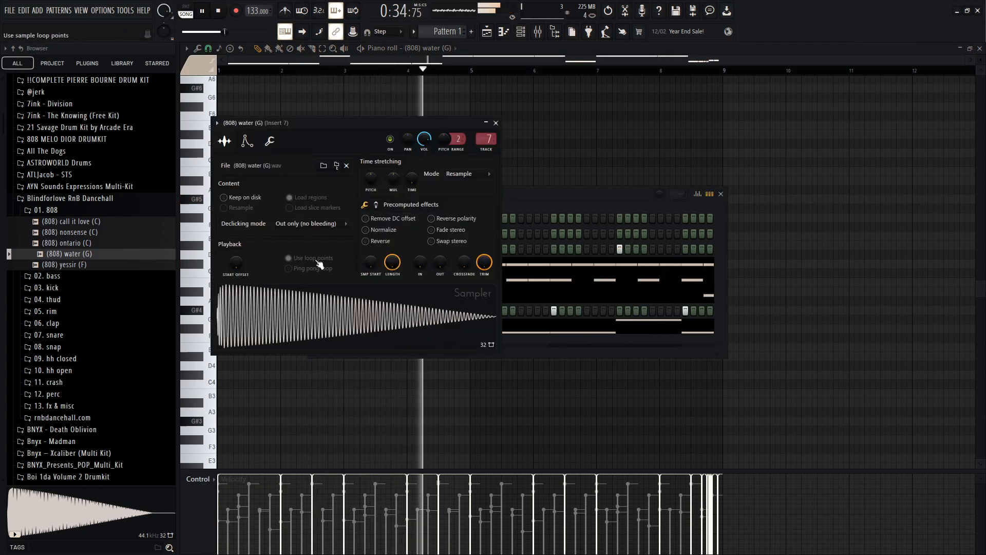
click(253, 142)
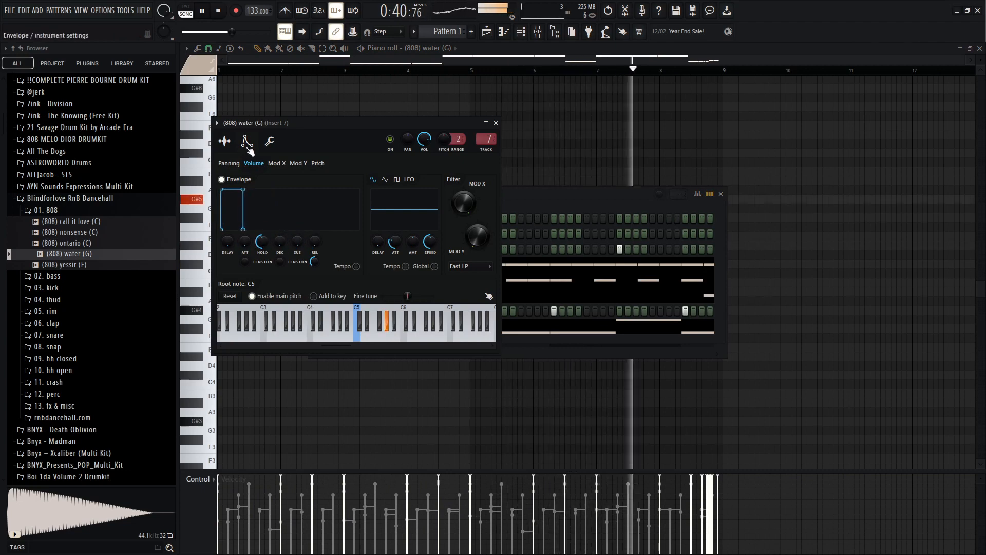
click(225, 141)
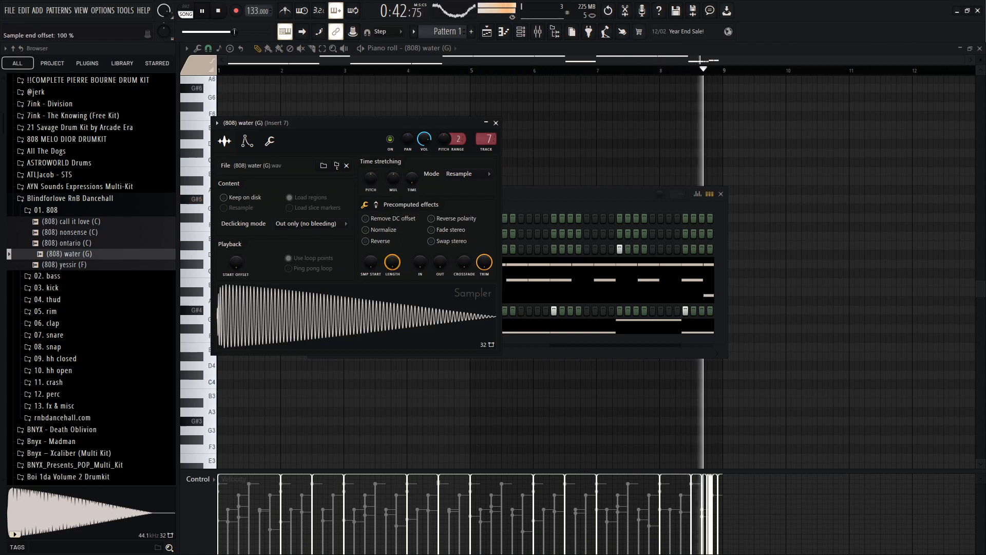
mouse_move(394, 262)
mouse_down()
mouse_move(393, 280)
mouse_move(393, 244)
mouse_up()
key(space)
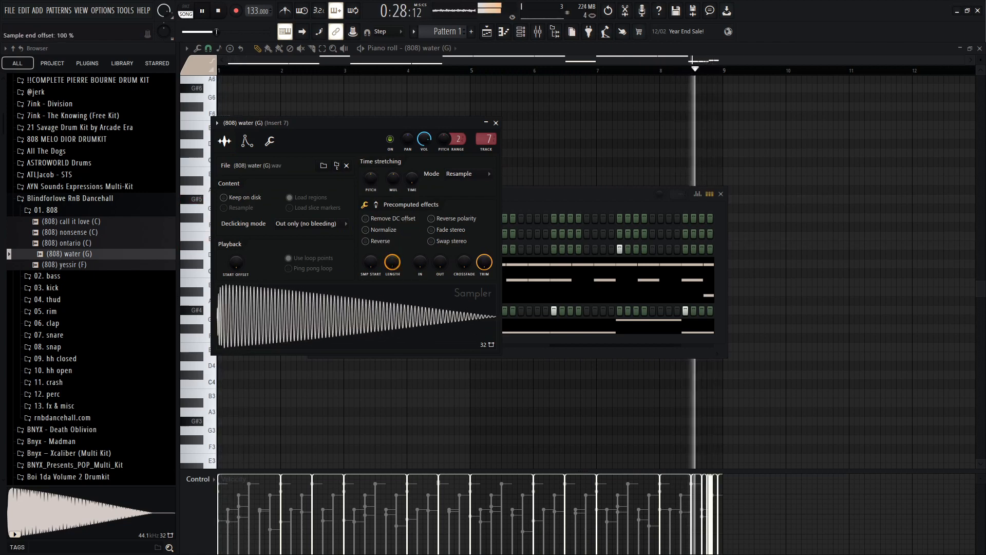
mouse_move(441, 270)
mouse_down()
mouse_move(441, 252)
mouse_move(443, 264)
mouse_up()
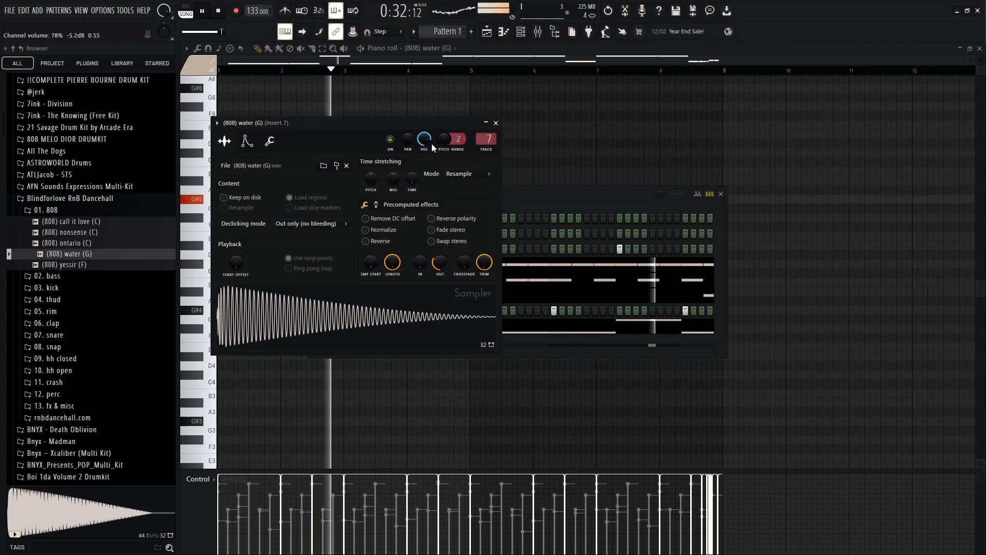
click(496, 123)
click(521, 32)
click(484, 118)
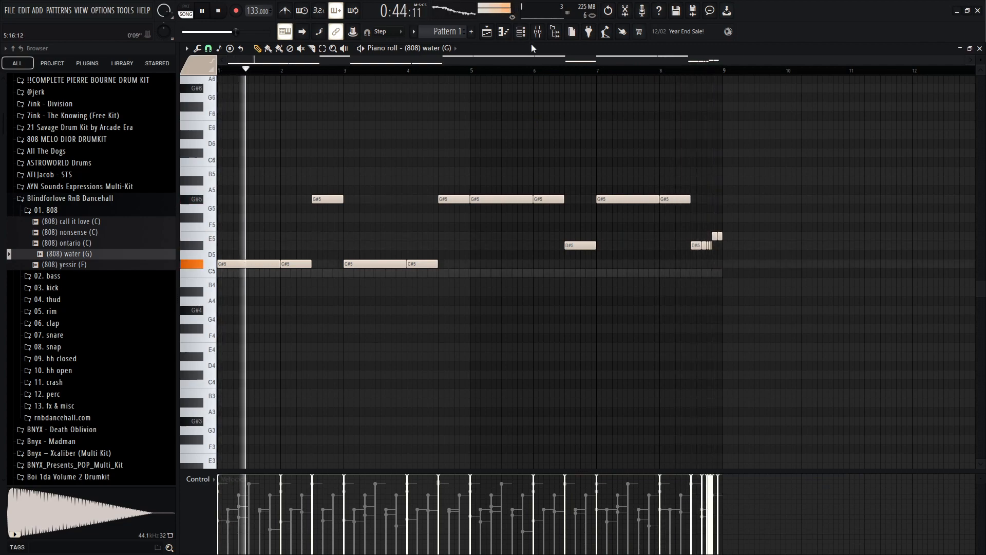
Browse the kit's thud and clap samples and add (clap) sea as a new channel below the 808
click(537, 31)
click(521, 32)
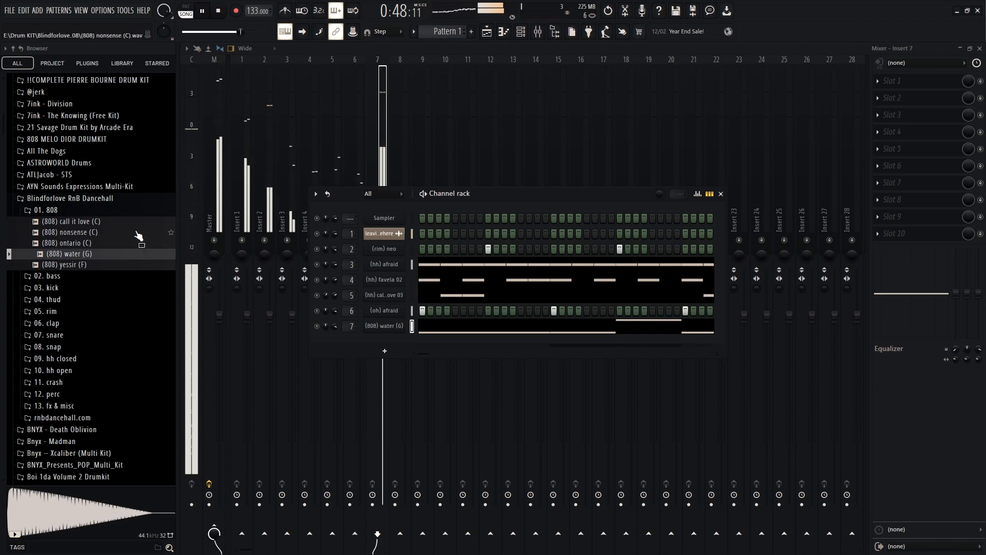
click(72, 211)
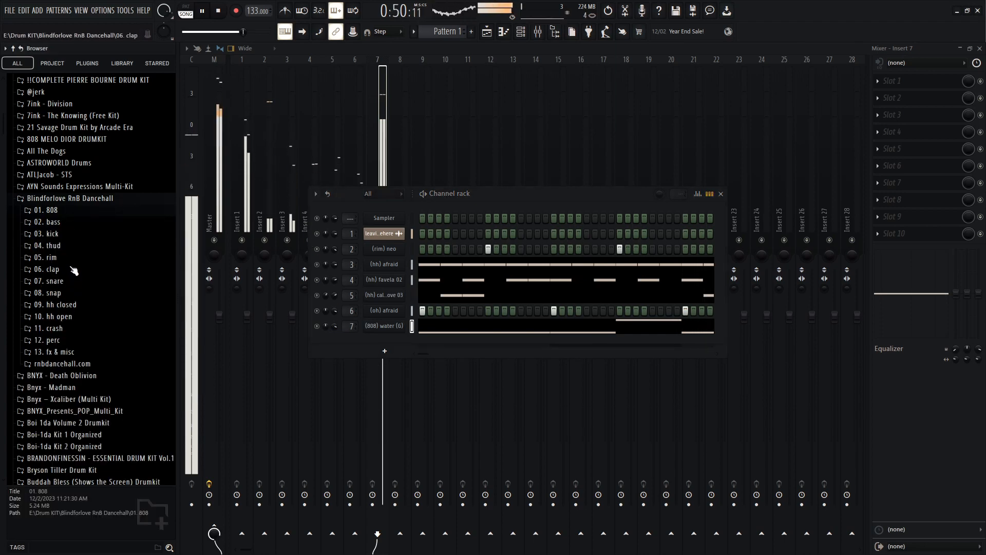
click(66, 247)
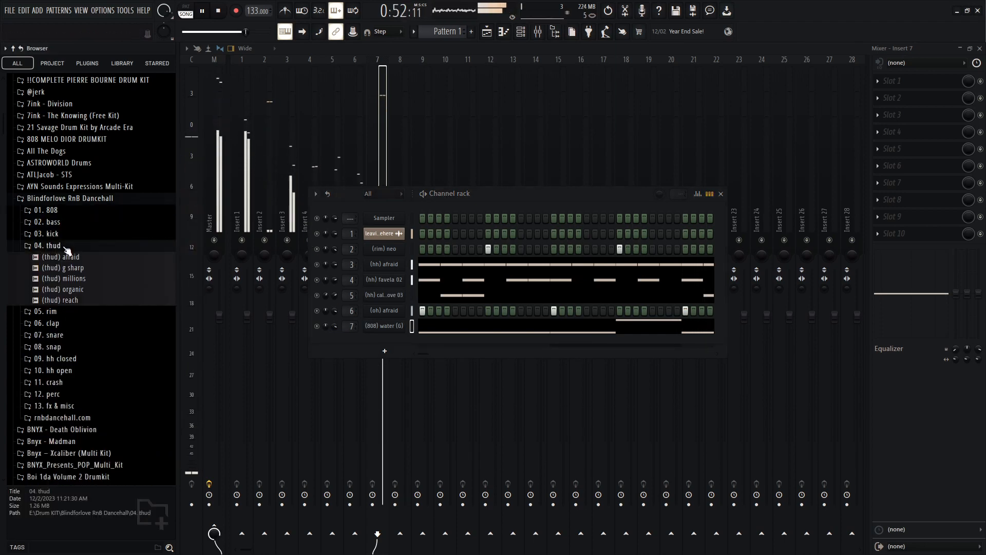
click(65, 248)
click(47, 269)
click(72, 314)
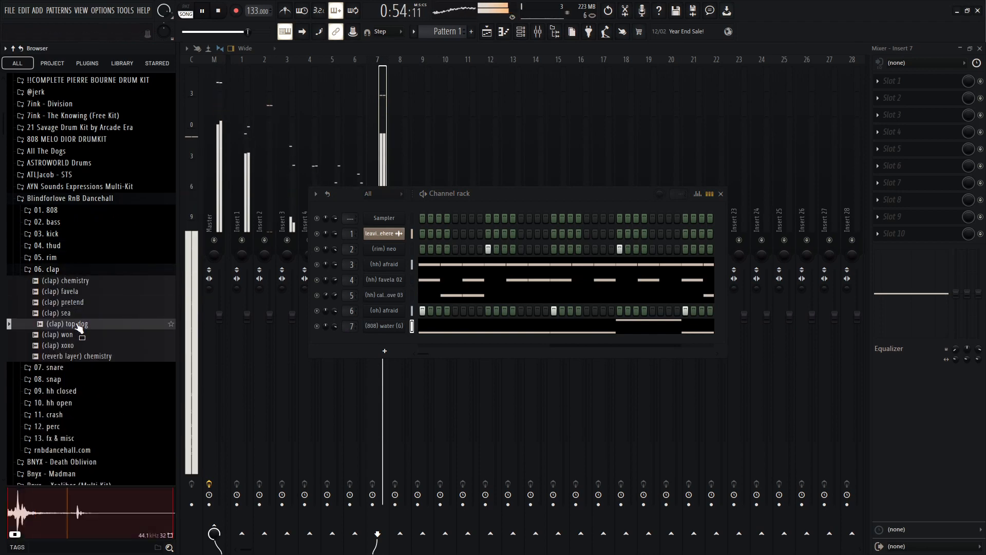
drag(241, 355, 352, 344)
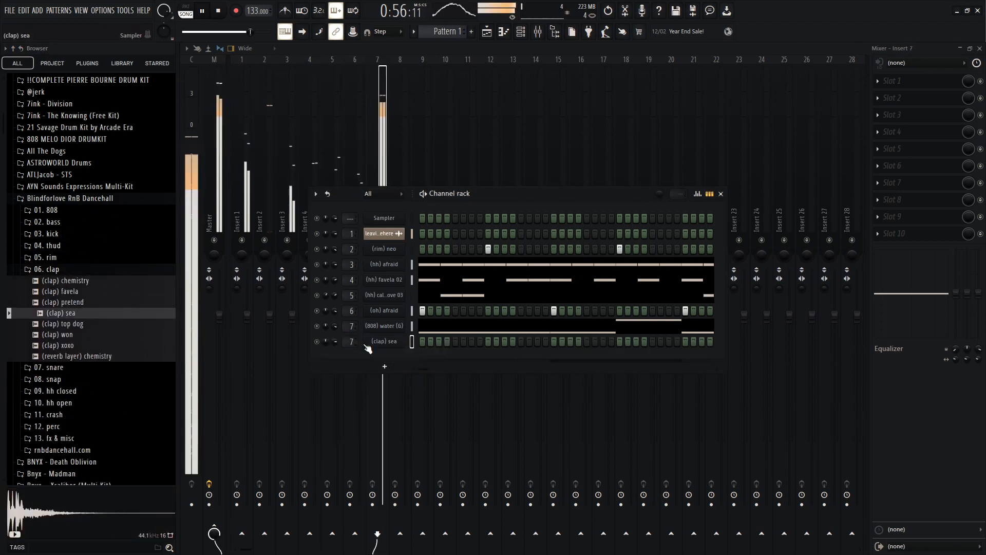
Open the (clap) sea piano roll and place two C5 hits in the last third of bar 1 and one near the end of bar 2
right_click(377, 343)
click(426, 341)
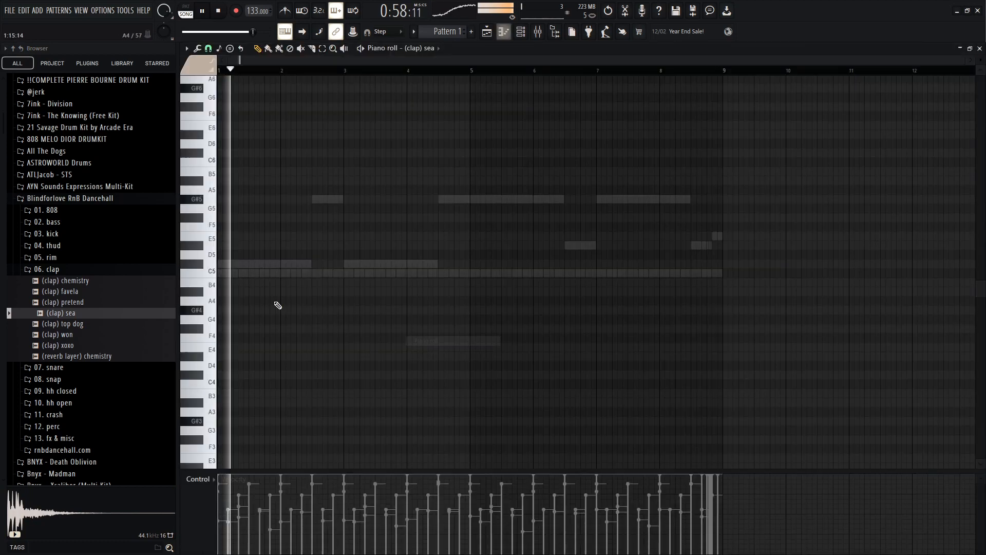
scroll(330, 279, up, 2)
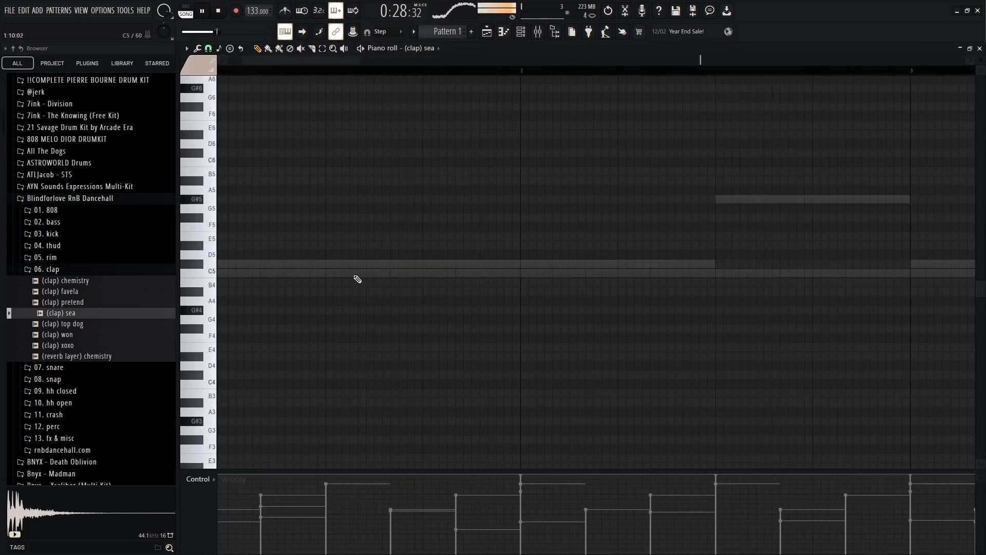
click(457, 273)
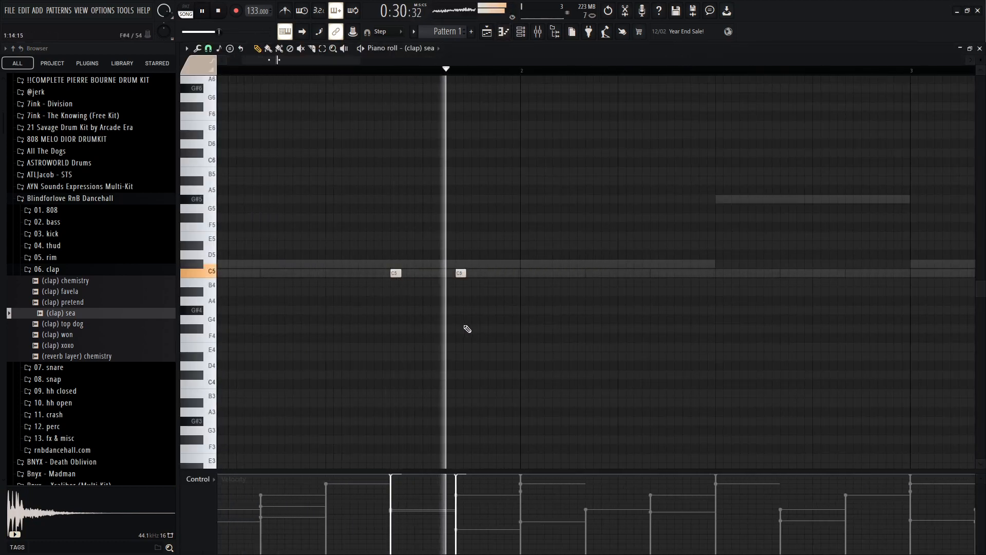
scroll(470, 321, down, 2)
click(595, 273)
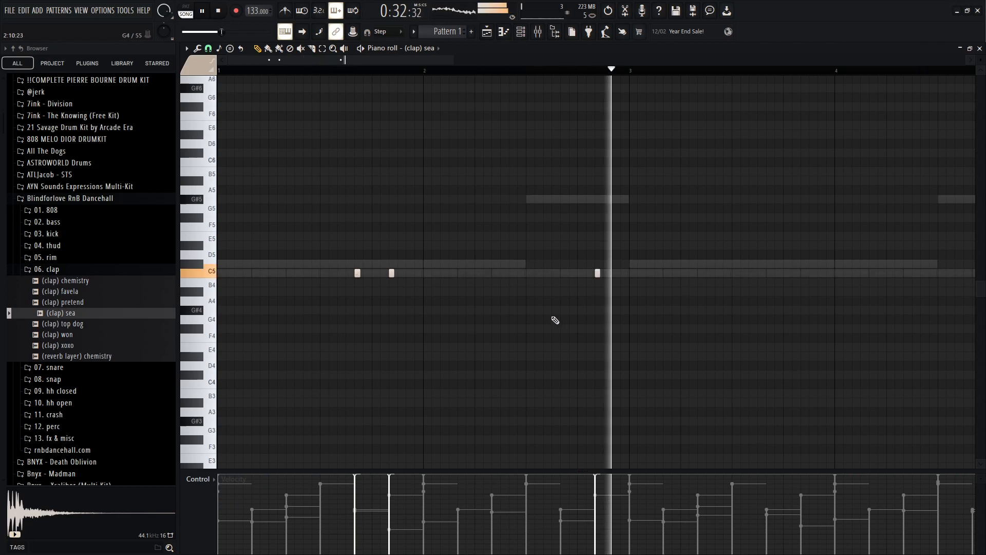
Add three C5 clap hits in bar 4, two in its first half and one in its second half
scroll(511, 292, down, 3)
scroll(447, 278, up, 3)
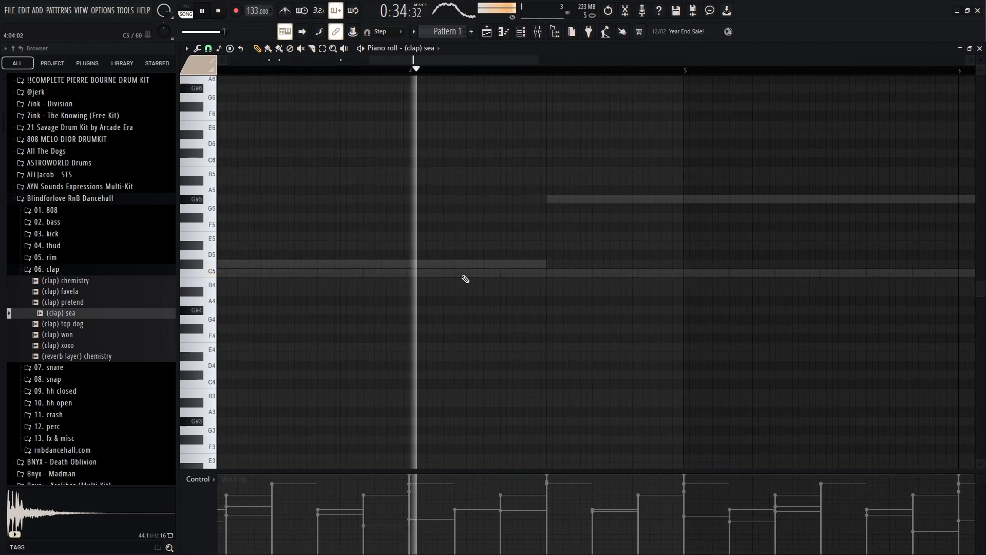
click(462, 273)
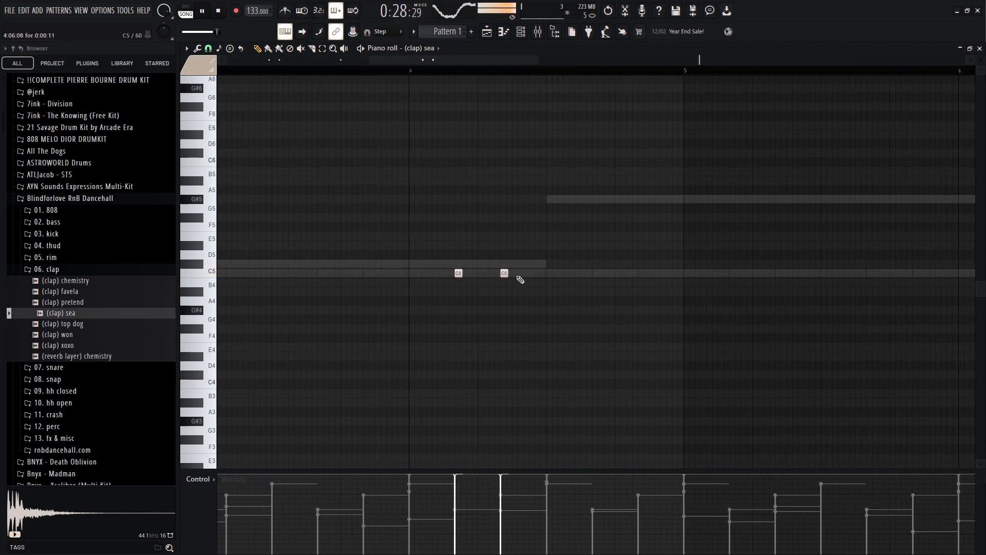
scroll(555, 303, down, 4)
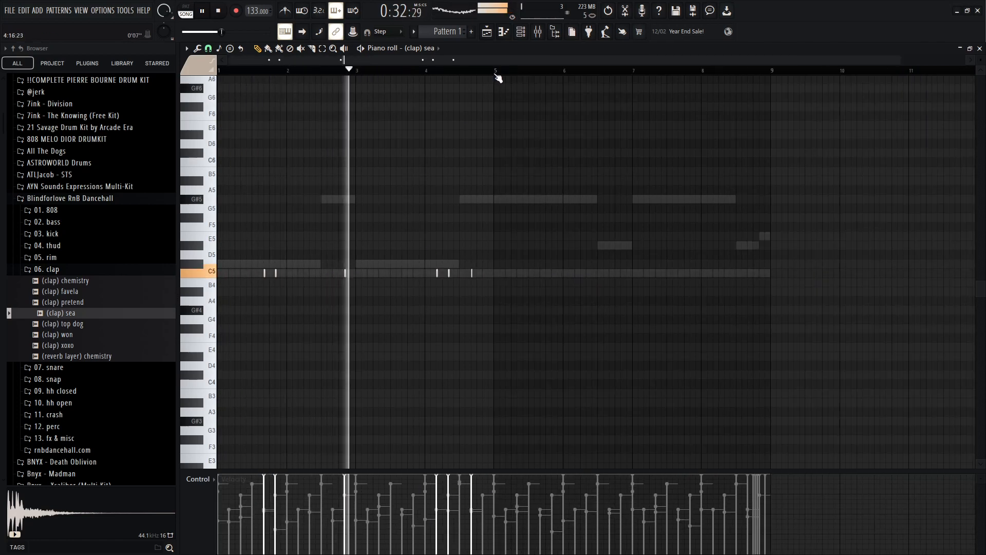
Duplicate the four-bar clap pattern into bars 5 to 8 and clear the selection
key(ctrl+a)
key(ctrl+b)
key(ctrl+d)
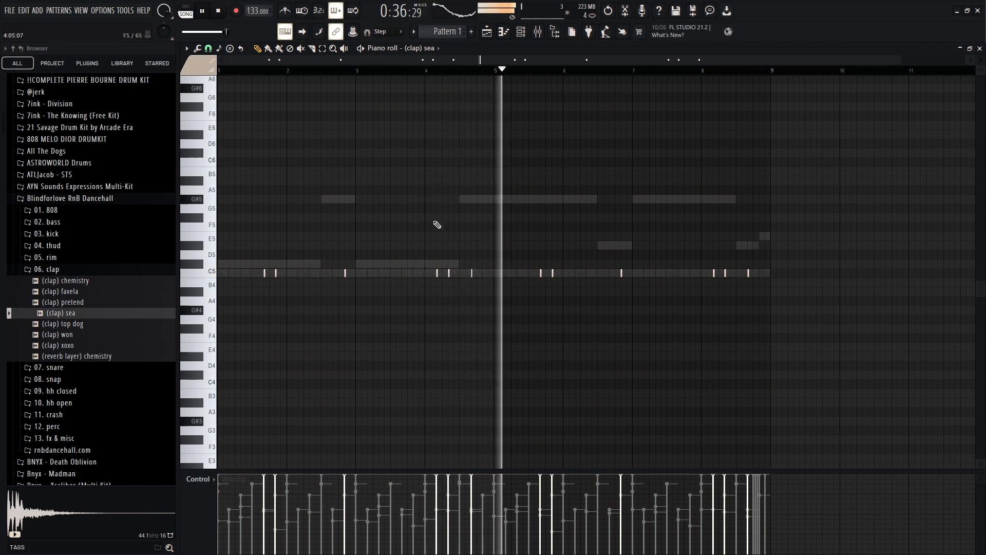
Undo the last note deletion and add C5 clap hits at the start of bars 3 and 7
key(ctrl+z)
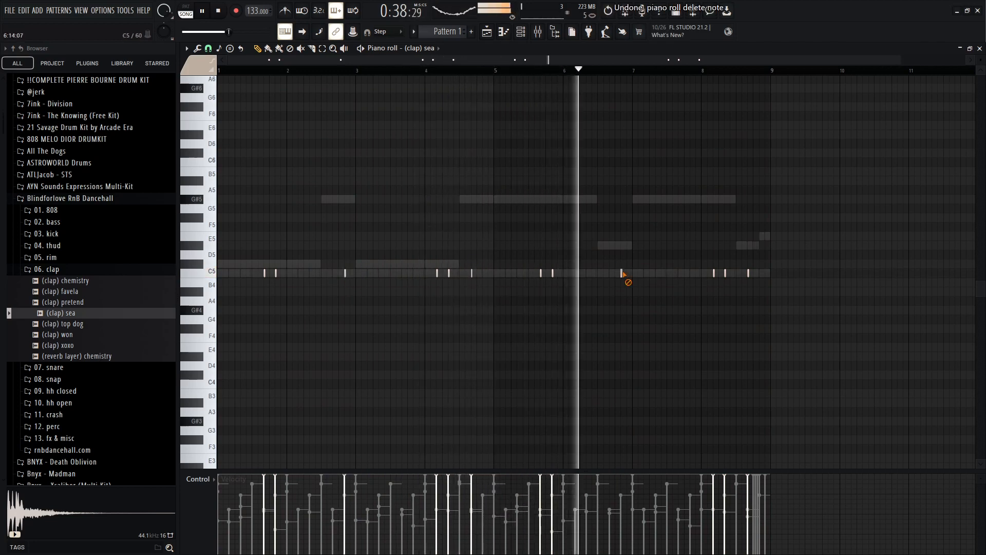
scroll(628, 279, up, 4)
click(637, 274)
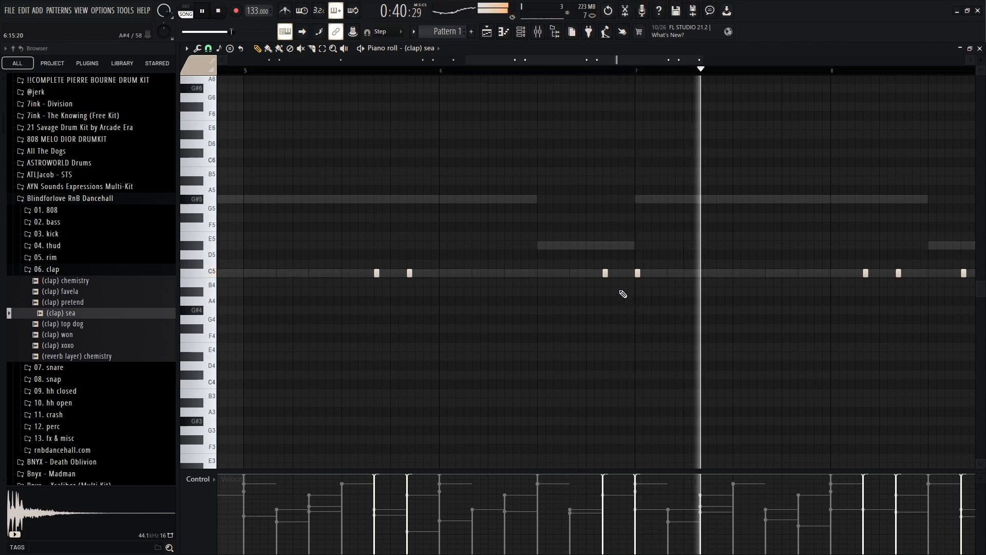
scroll(616, 291, down, 4)
scroll(354, 279, up, 4)
click(342, 274)
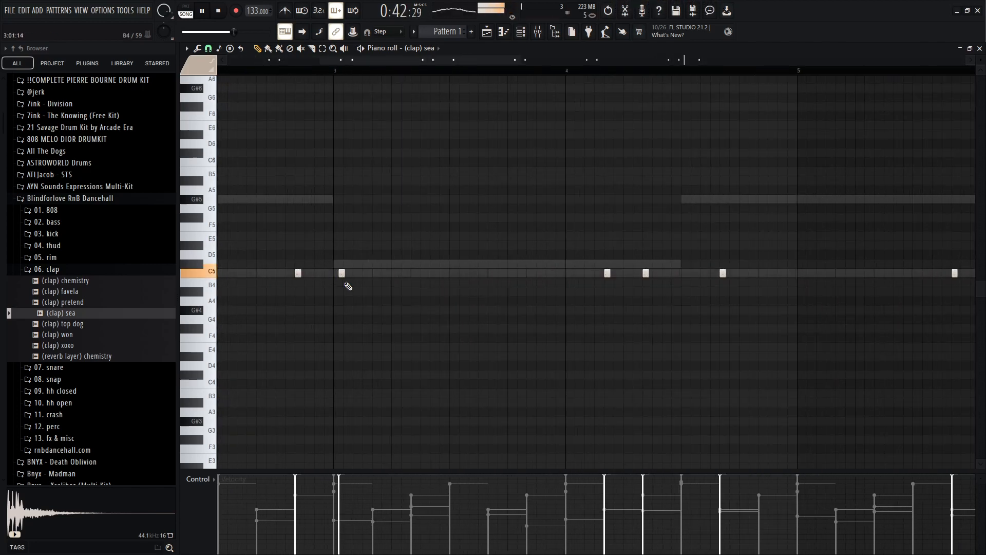
scroll(342, 308, down, 4)
Add a C5 clap hit in the last fifth of bar 8 and randomize the velocities of all clap notes
key(ctrl+a)
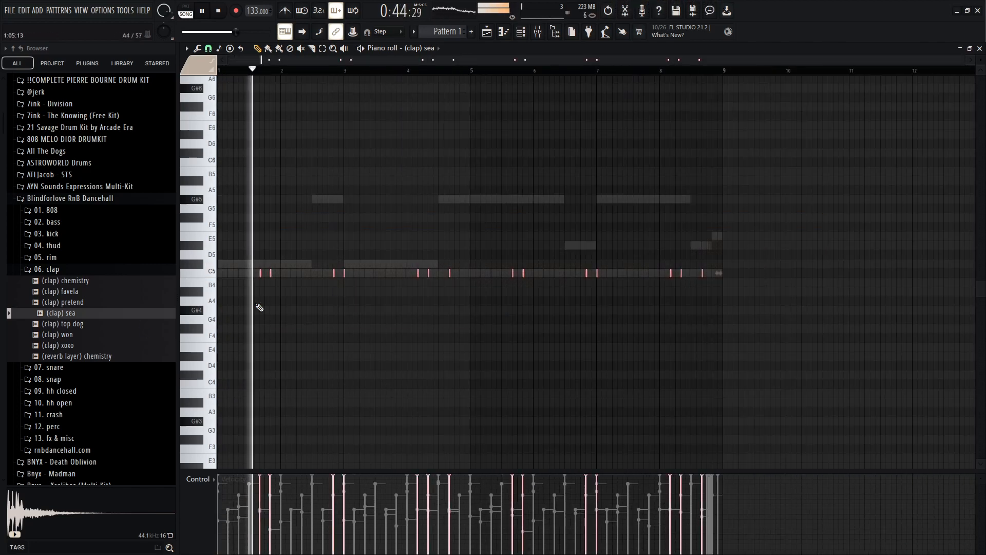
key(alt+r)
click(546, 378)
scroll(725, 272, up, 6)
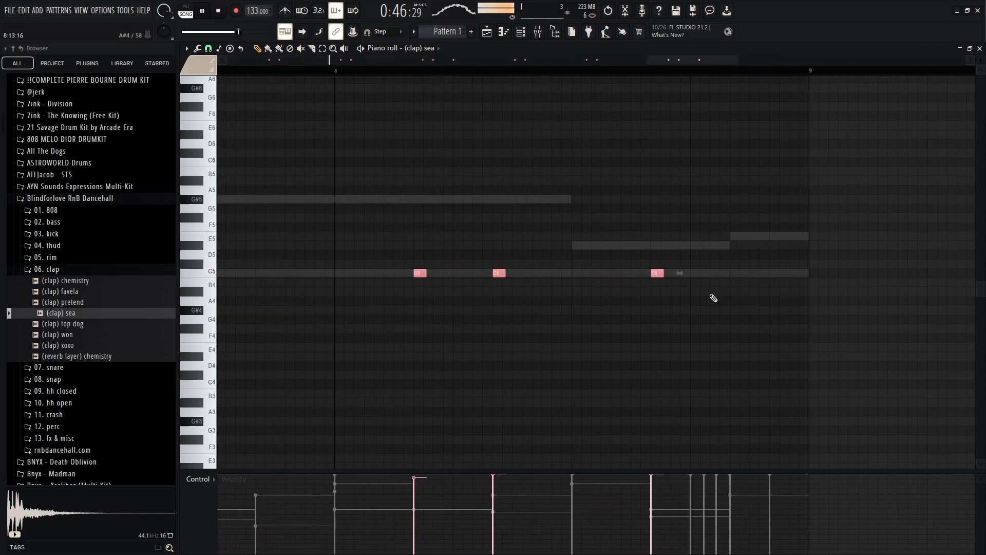
scroll(731, 283, down, 6)
key(ctrl+a)
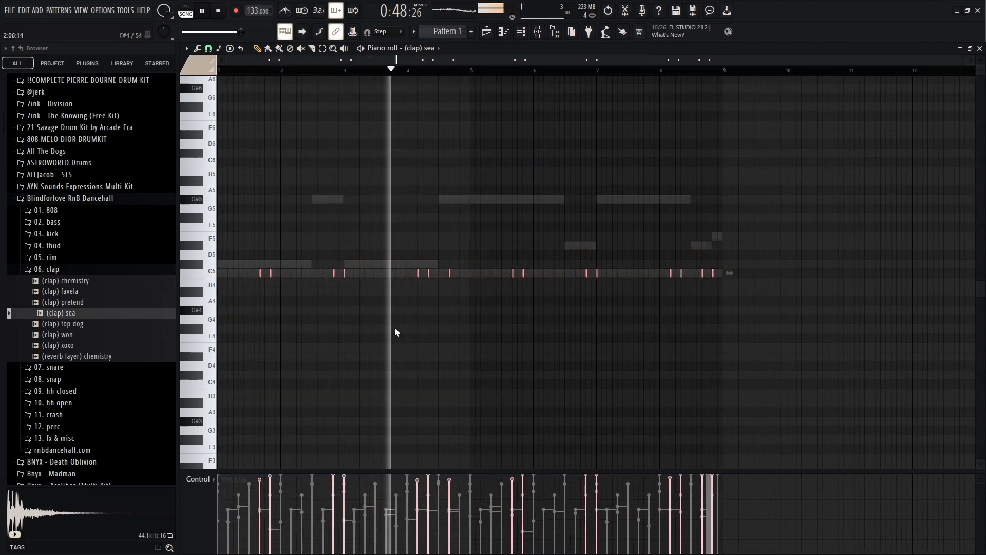
key(alt+r)
click(558, 380)
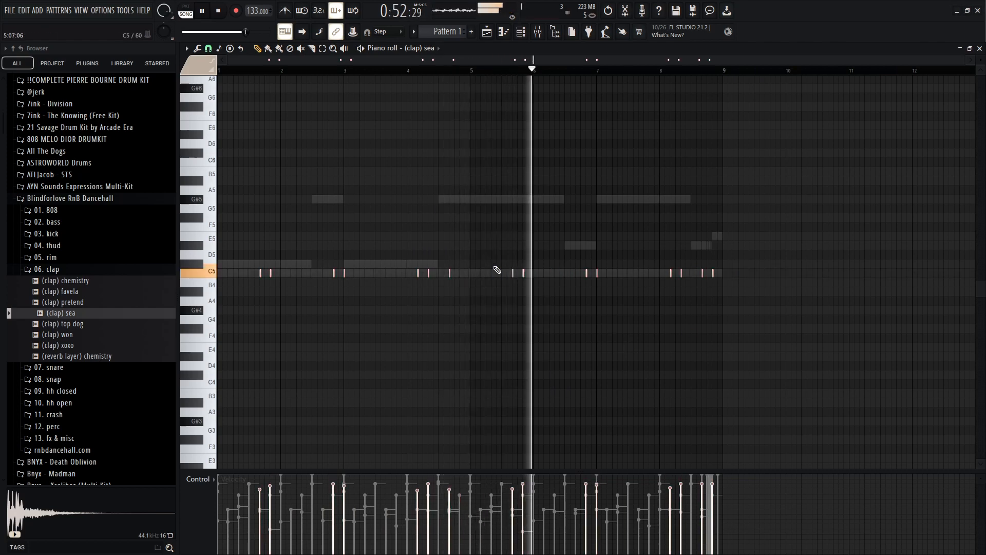
Bring up the mixer and channel rack and inspect the (clap) sea channel's sampler settings
click(539, 32)
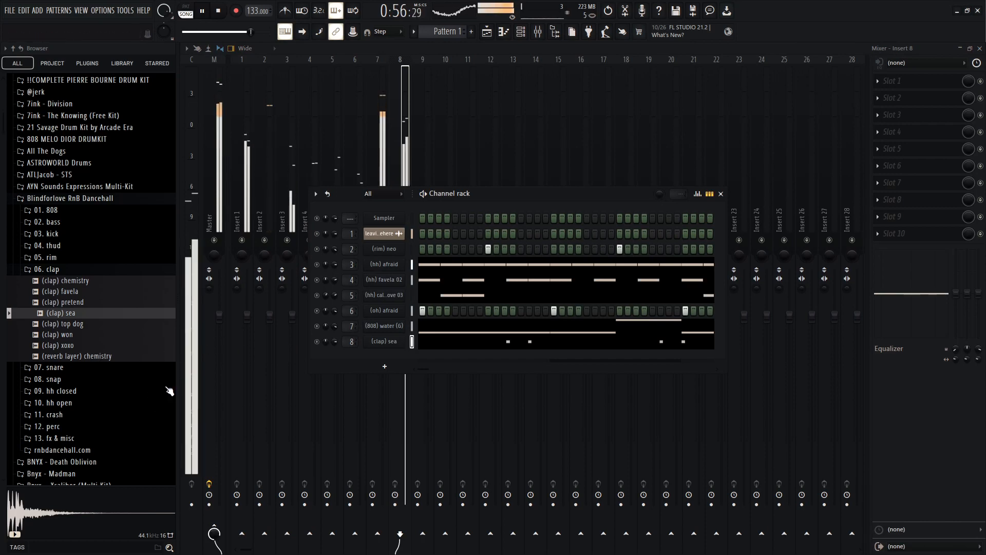
click(384, 341)
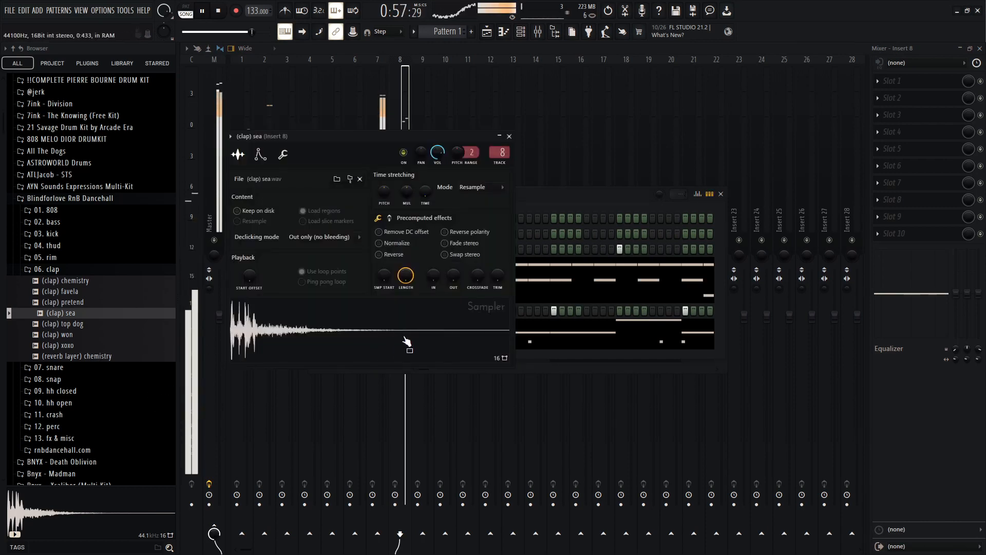
click(510, 137)
key(space)
Audition the kit's other clap samples, including pretend, favela, chemistry, top dog, won and xoxo
click(63, 302)
click(64, 294)
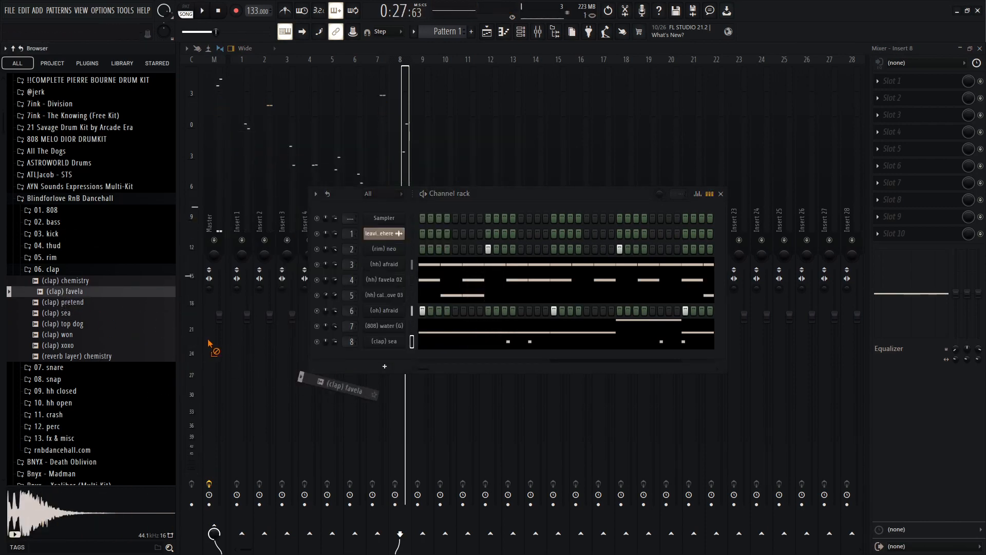
click(68, 283)
click(75, 326)
click(71, 313)
drag(72, 323, 179, 350)
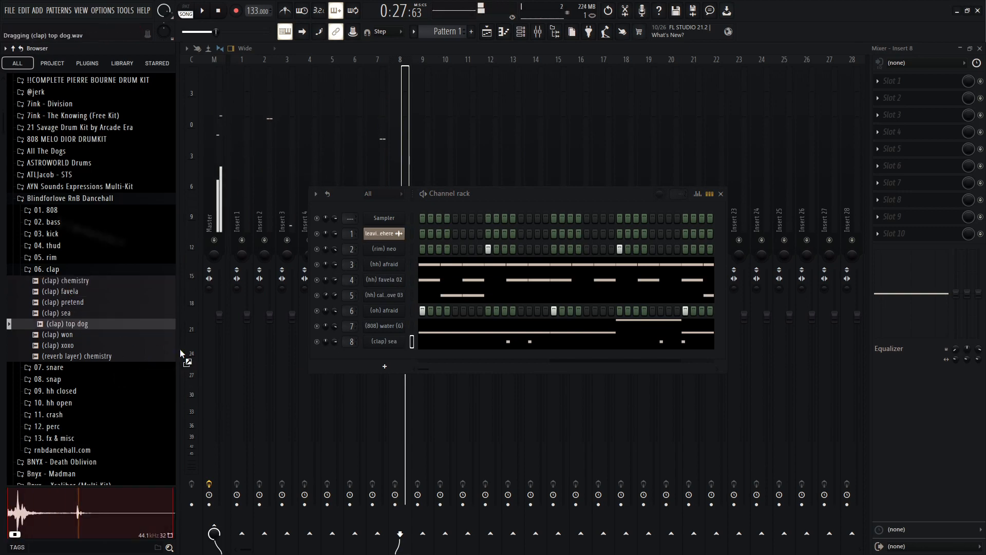
click(53, 336)
click(58, 346)
Add (clap) top dog as a new channel below (clap) sea and enable Cut itself on it
click(57, 327)
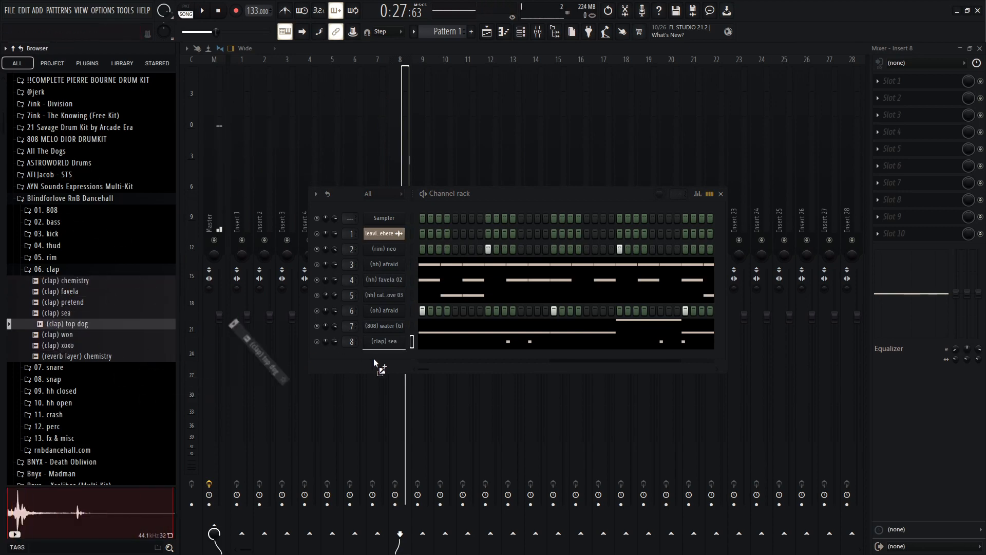
key(space)
drag(374, 358, 358, 356)
right_click(400, 356)
click(436, 420)
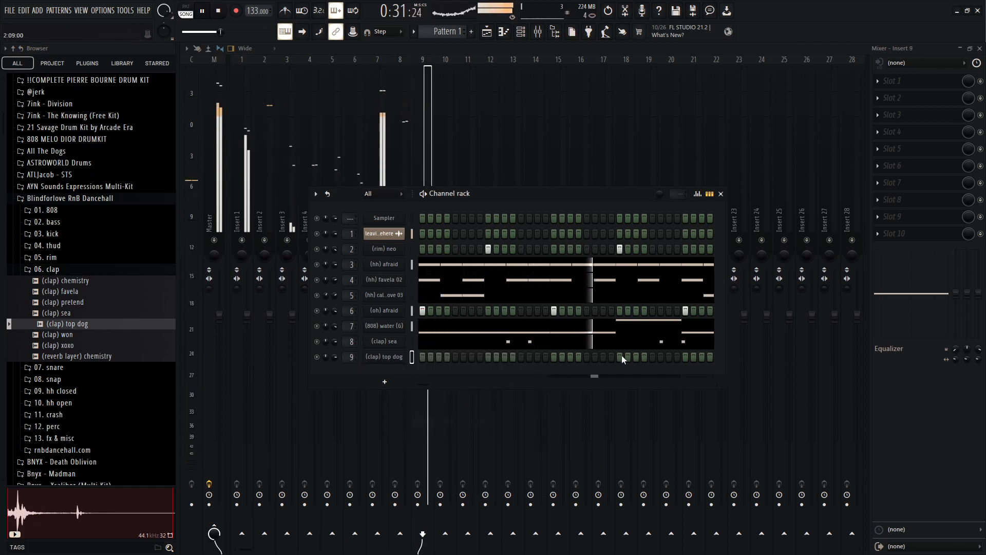
Open the (clap) top dog piano roll and place a C5 hit one third into bar 1
right_click(404, 357)
click(413, 358)
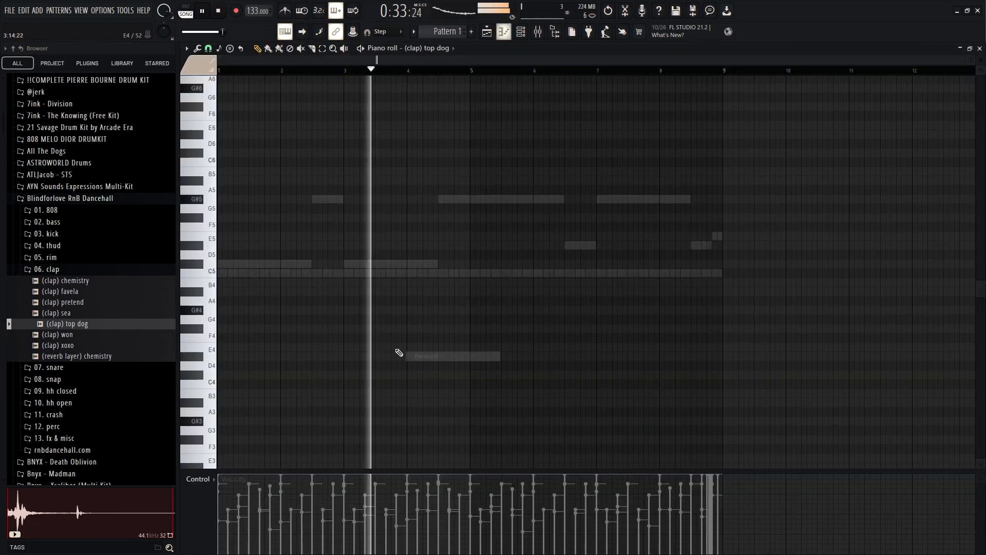
scroll(241, 274, up, 1)
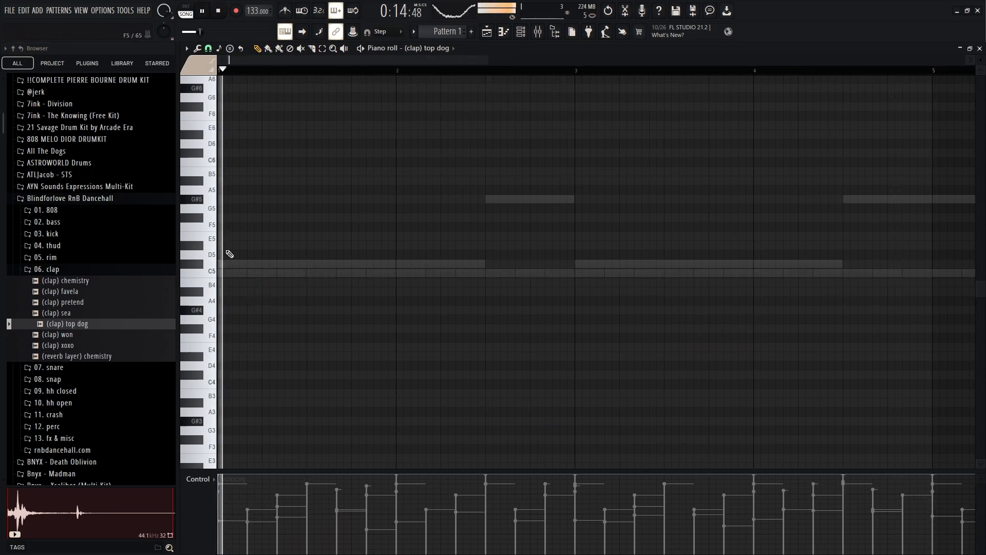
click(280, 273)
scroll(250, 316, up, 2)
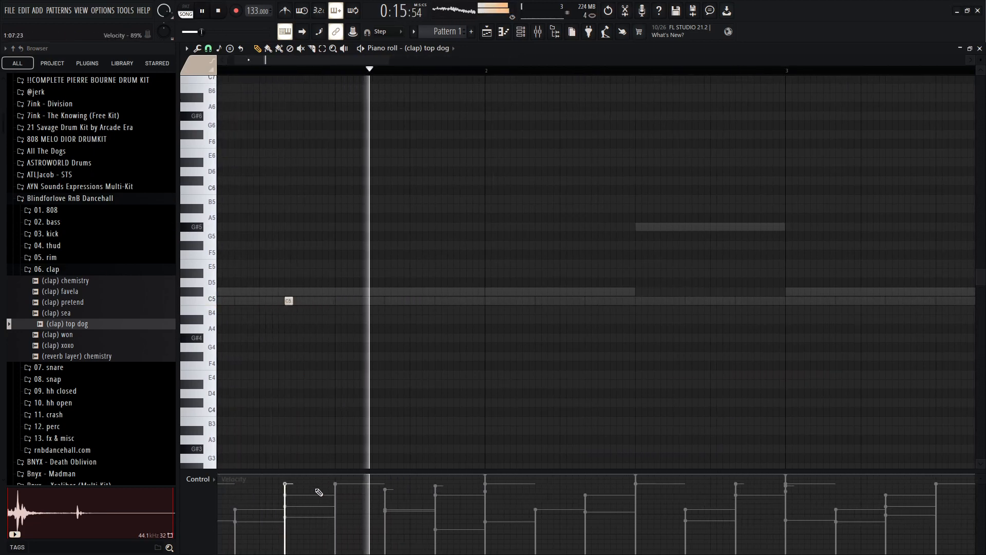
Normalize the (clap) top dog sample and try a different channel pitch, resetting it to default
click(521, 34)
key(space)
click(394, 357)
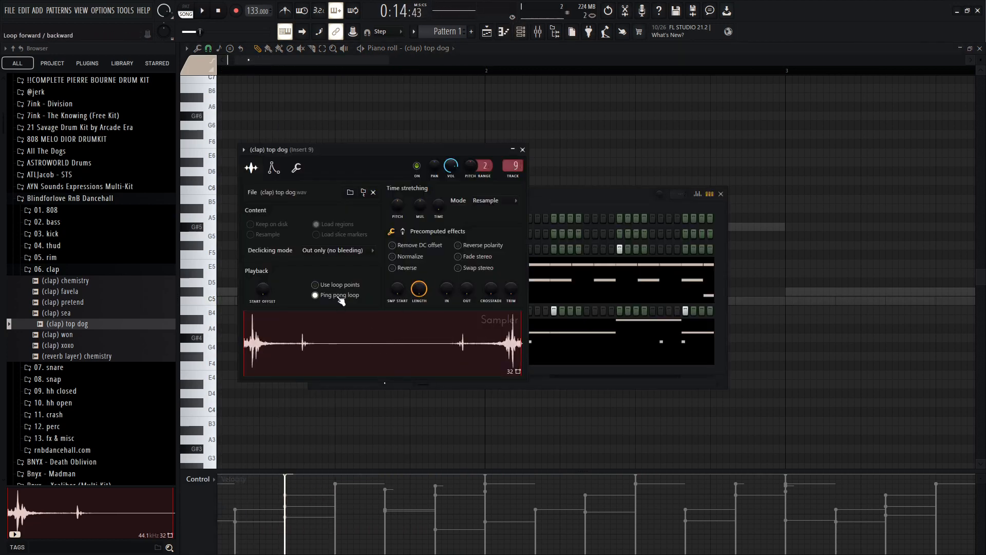
click(409, 257)
key(space)
drag(465, 171, 529, 196)
right_click(456, 62)
click(447, 50)
right_click(532, 184)
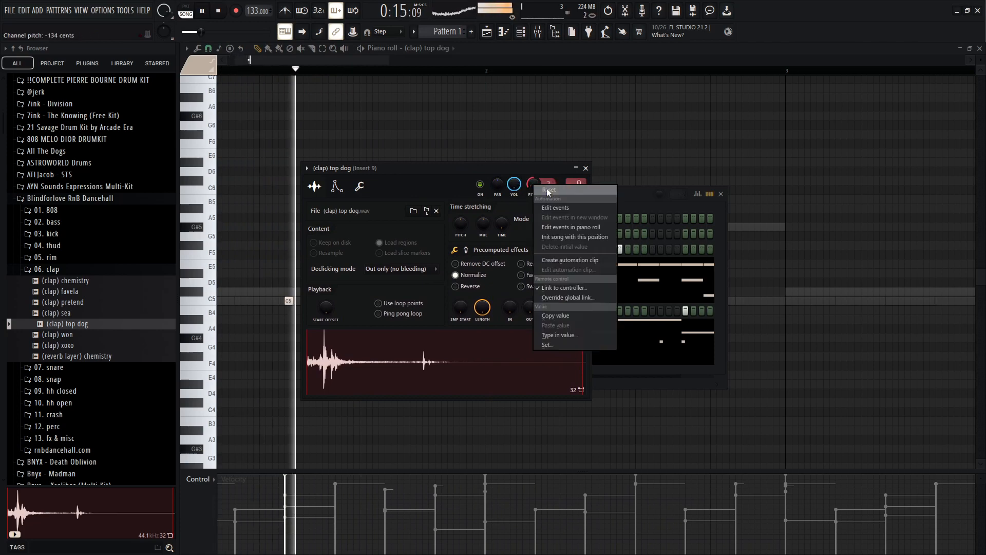
click(546, 191)
Boost the gain of the (clap) top dog sample to 100% in its precomputed effects
key(space)
click(465, 250)
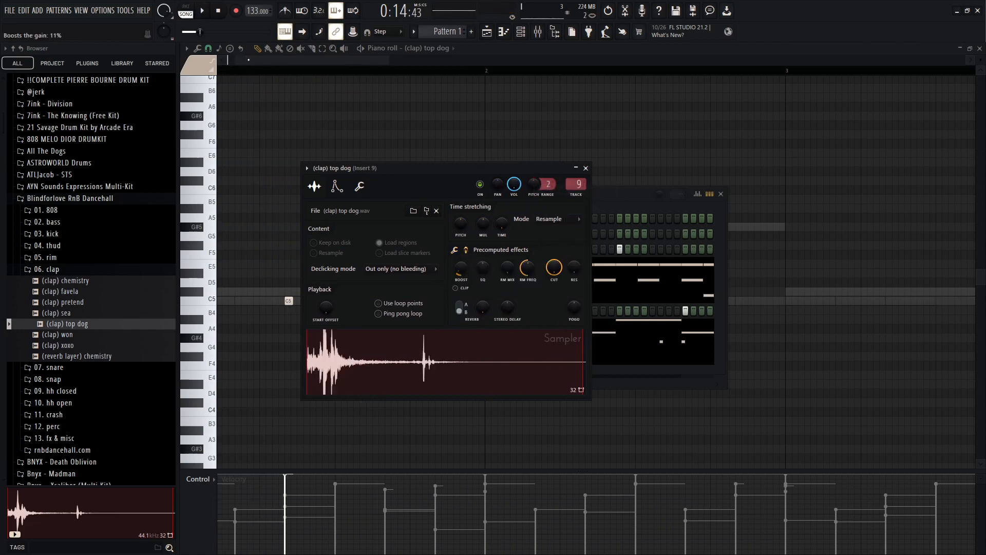
click(411, 375)
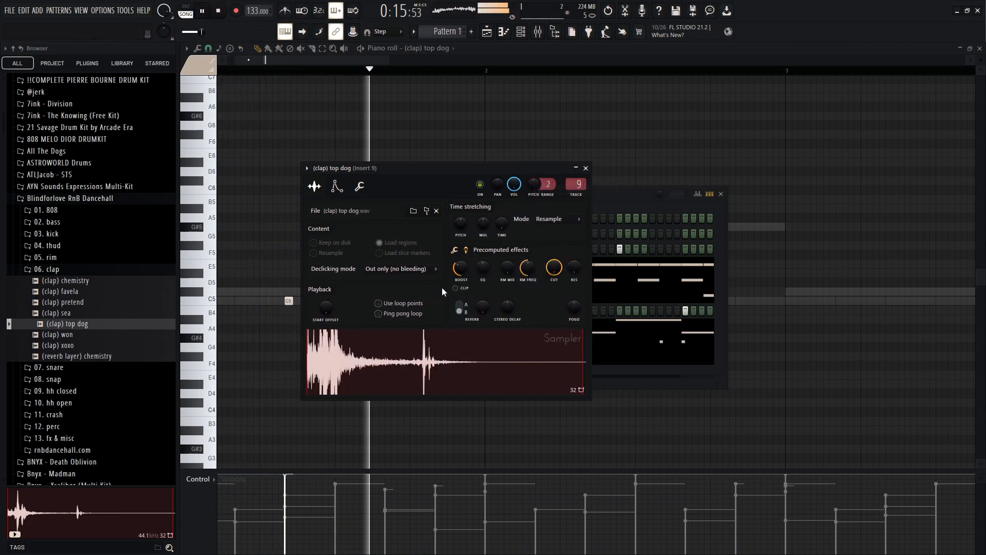
drag(460, 268, 461, 242)
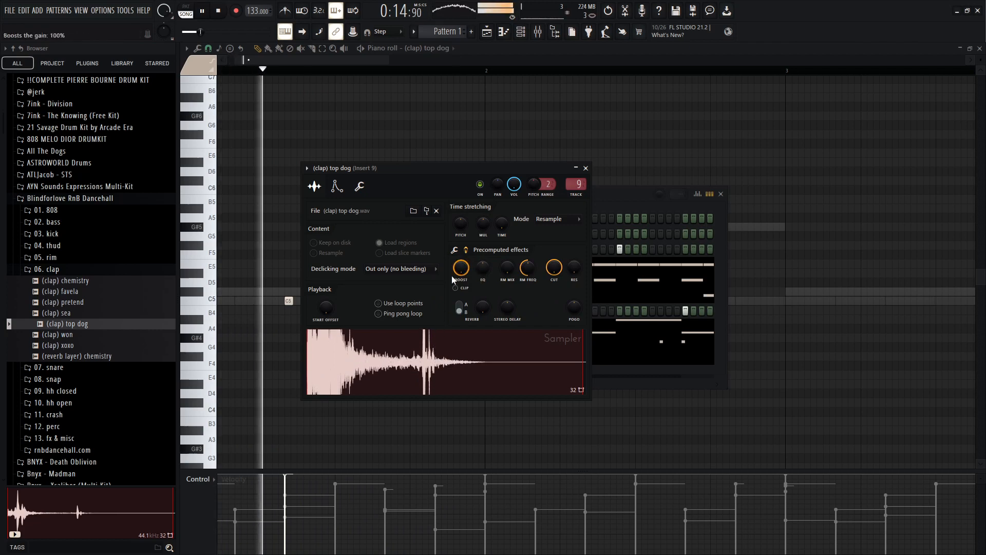
Delete the C5 hit from bar 1 and place a (clap) top dog hit on step 5 instead
click(252, 301)
right_click(253, 302)
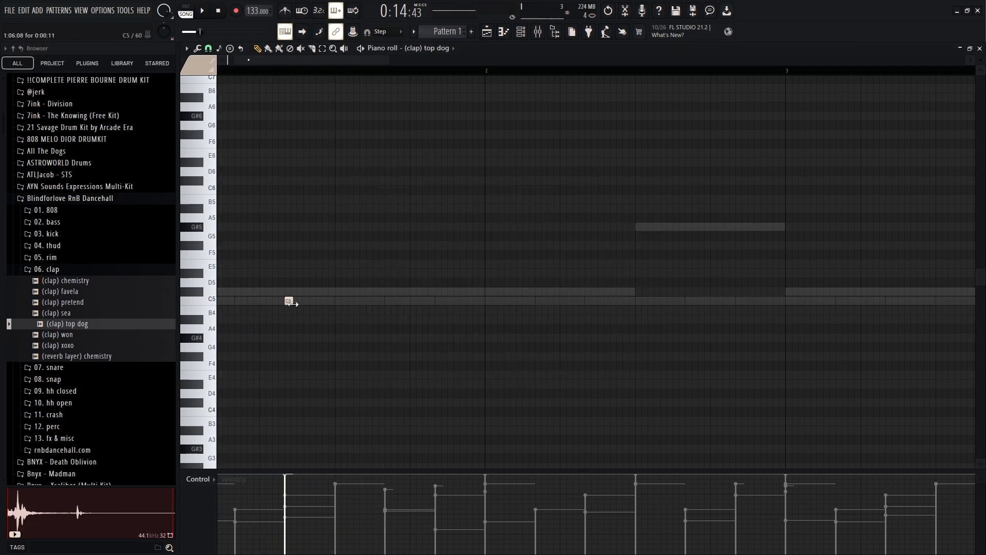
drag(353, 301, 336, 301)
key(space)
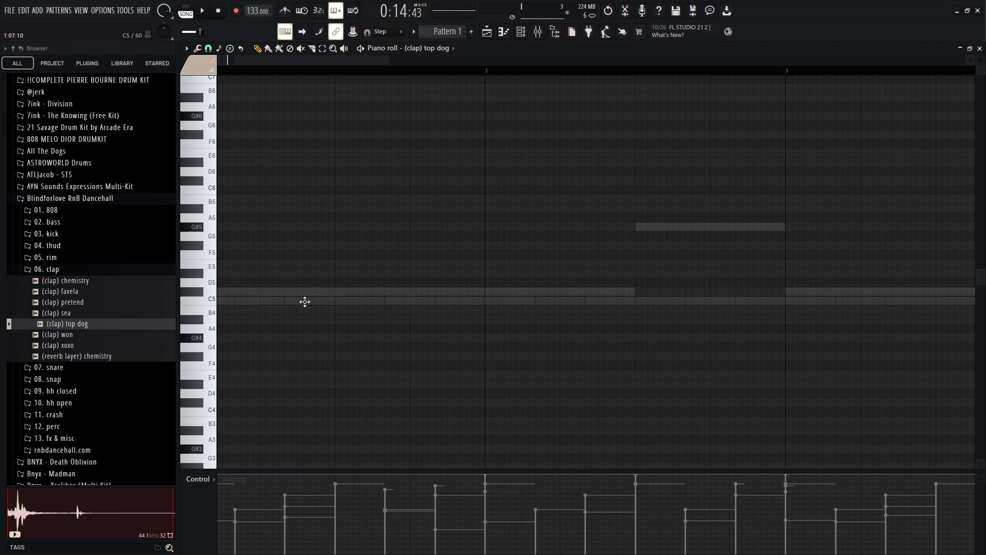
click(520, 32)
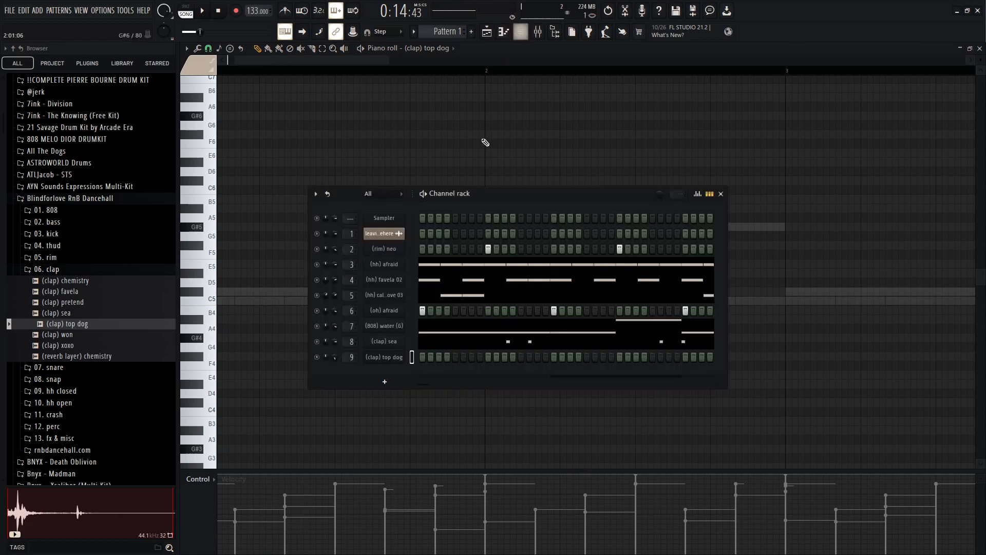
click(455, 357)
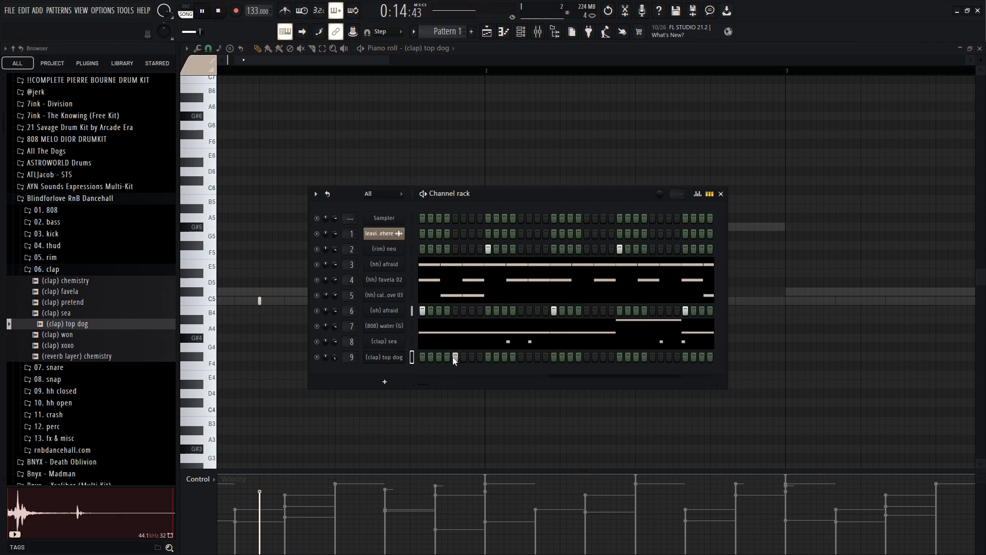
Shorten the length of the (clap) top dog sample and keep its sample start offset at 0%
click(385, 357)
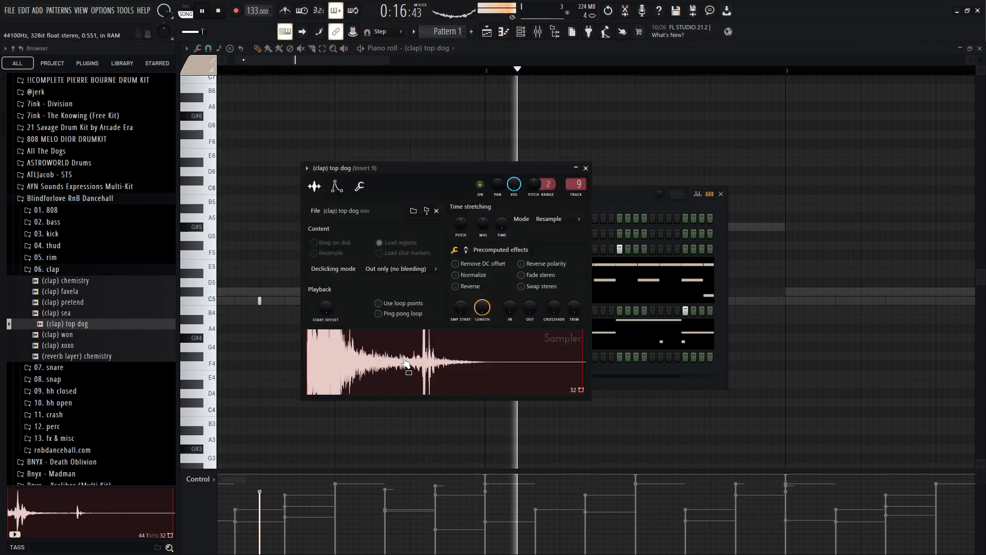
key(space)
mouse_move(467, 312)
mouse_down()
mouse_move(467, 303)
mouse_move(468, 321)
mouse_up()
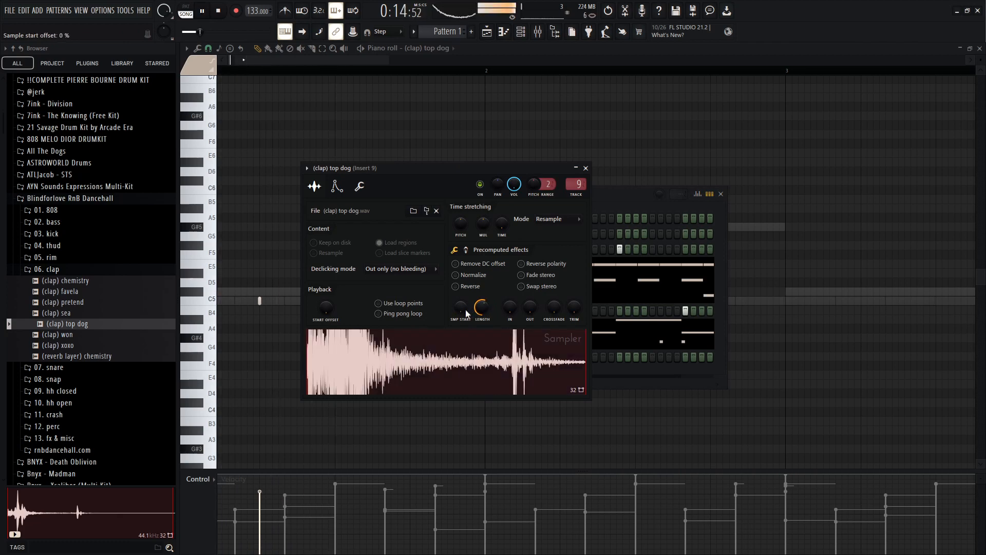
click(586, 169)
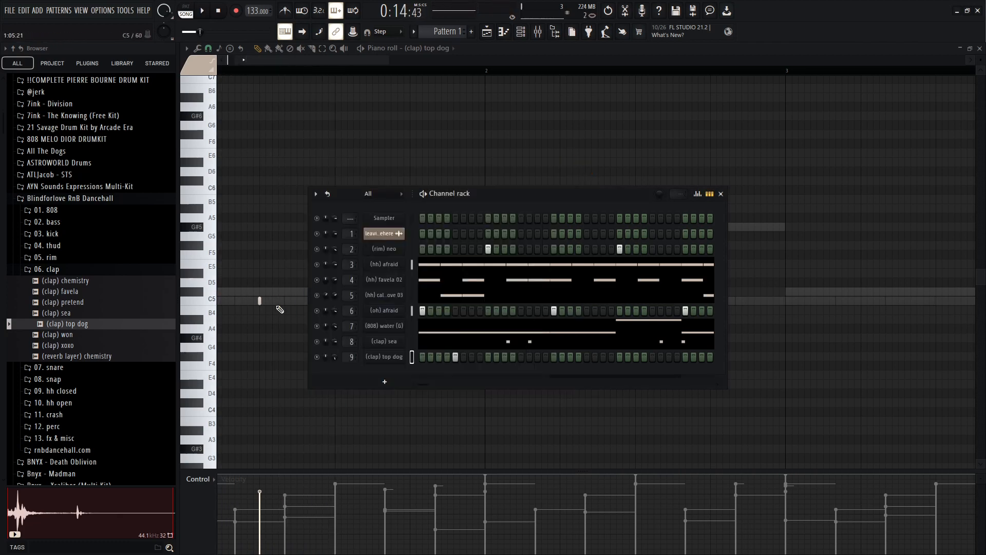
Lengthen the C5 top dog note in bar 1 to about one third of a bar and audition it
drag(265, 304, 365, 304)
key(space)
key(space)
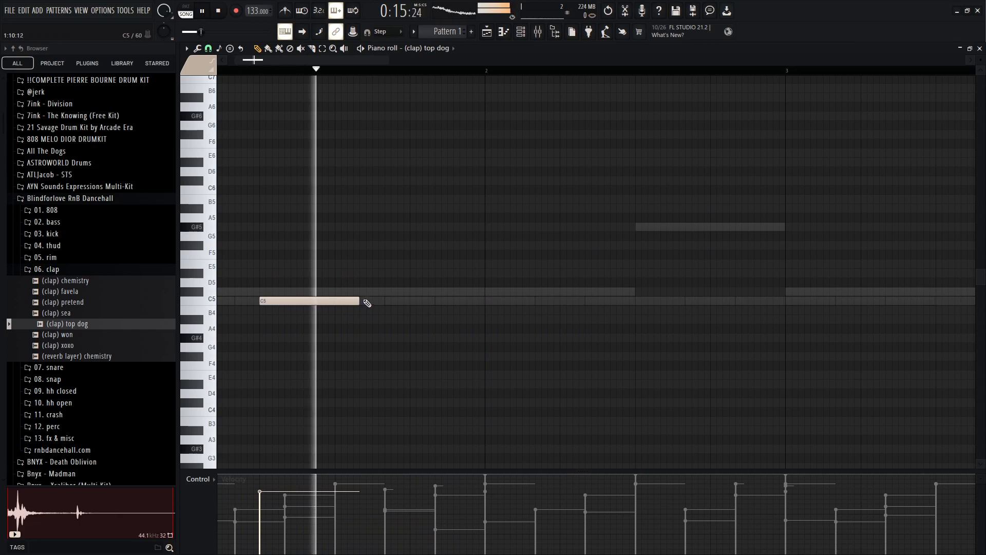
Delete the (clap) top dog channel and resume playback
click(521, 32)
right_click(399, 356)
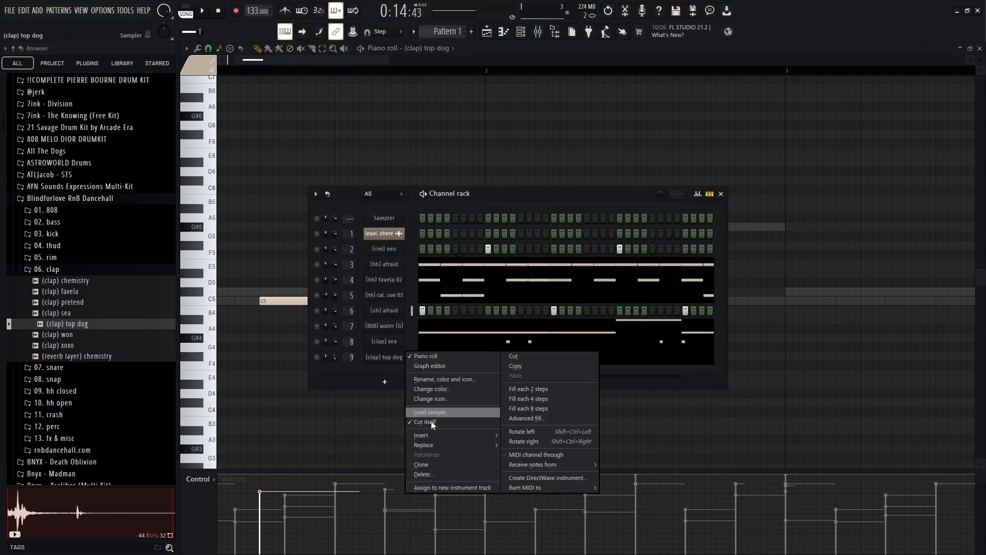
click(449, 474)
key(space)
Audition chimes, crowd and airhorn sounds in the kit's fx & misc samples
click(73, 272)
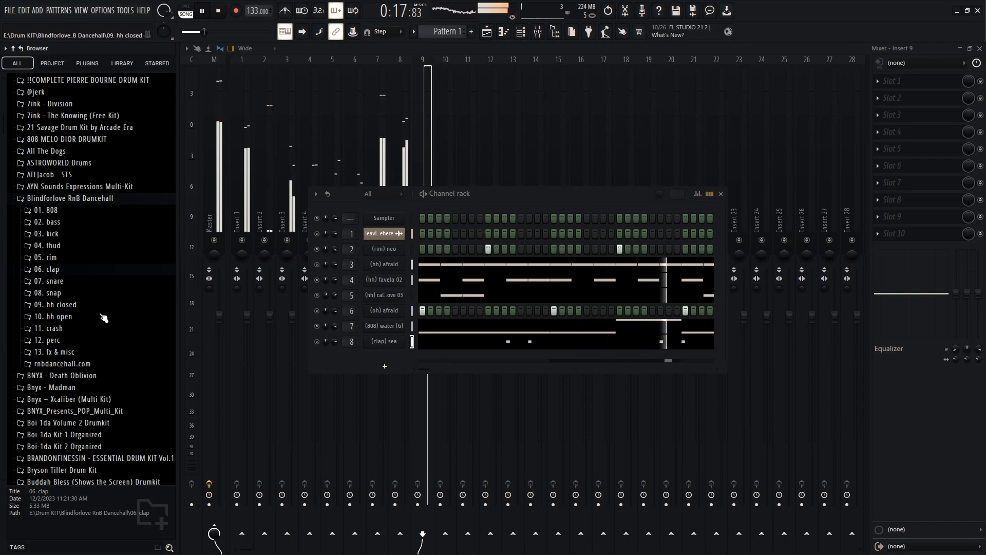
click(76, 351)
click(78, 384)
click(77, 395)
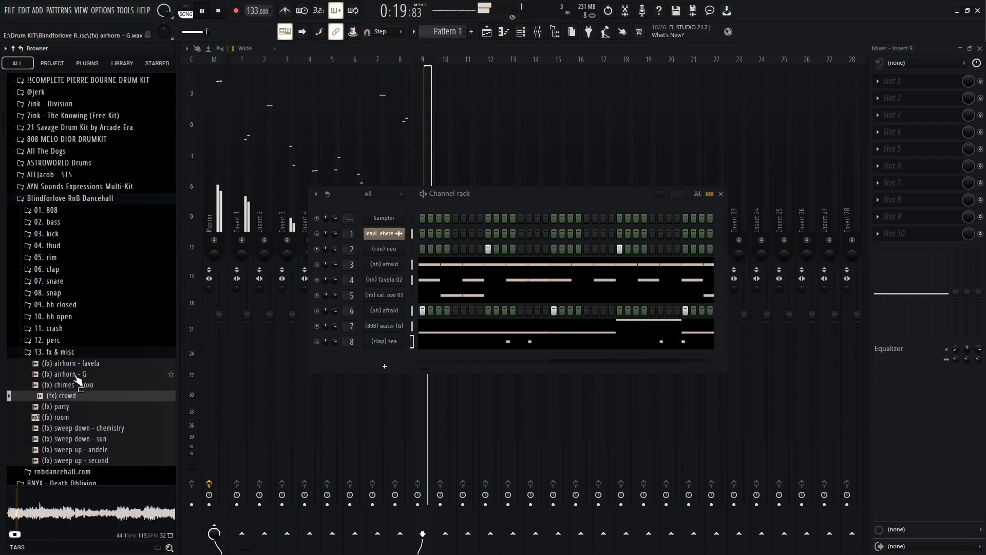
click(79, 363)
click(70, 351)
Audition the percussion samples in the kit's perc folder, from favela and chemistry to triangle
click(67, 345)
click(75, 362)
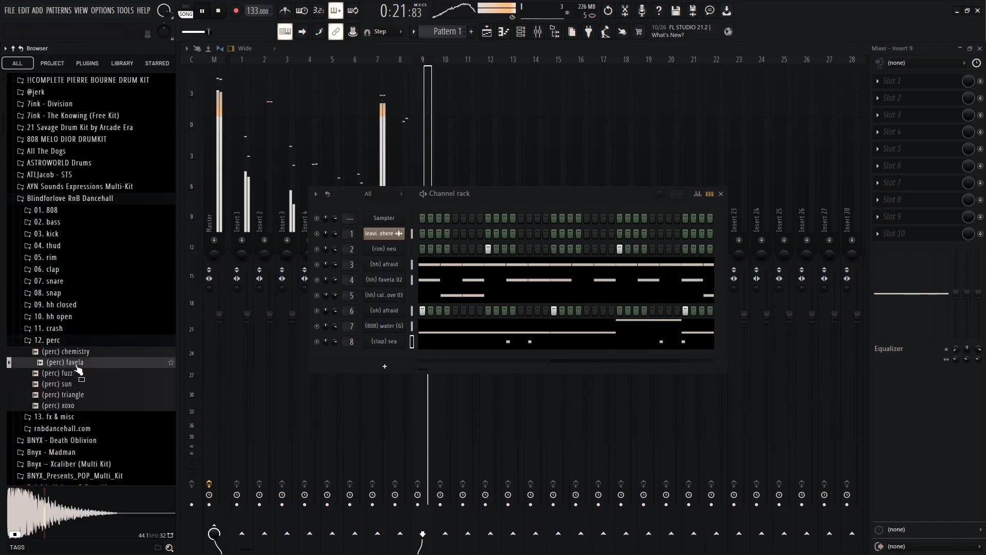
click(72, 352)
click(77, 375)
click(65, 382)
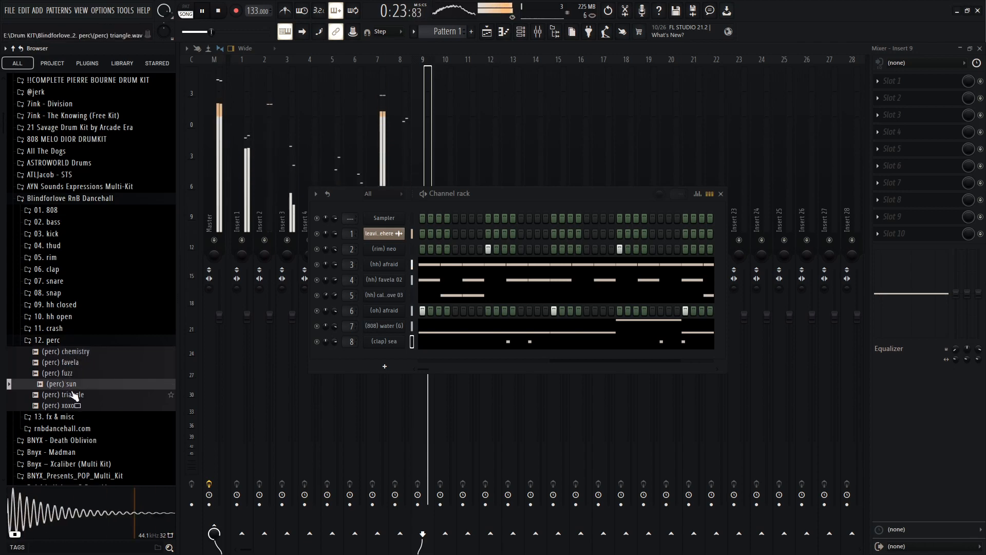
click(73, 394)
Add the (perc) xoxo sample as a new channel, enable Cut itself, and try a hit on step 6
click(77, 405)
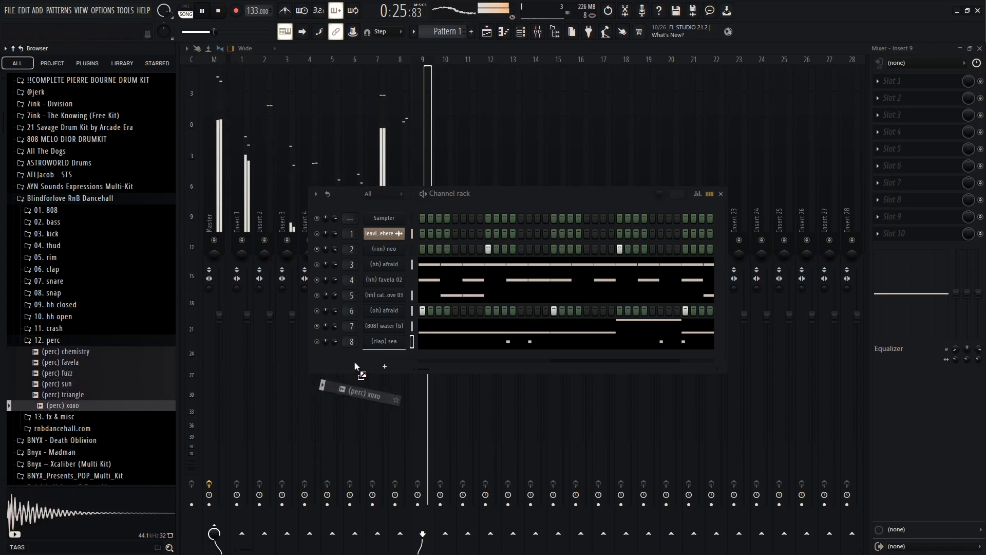
drag(355, 363, 356, 360)
right_click(380, 356)
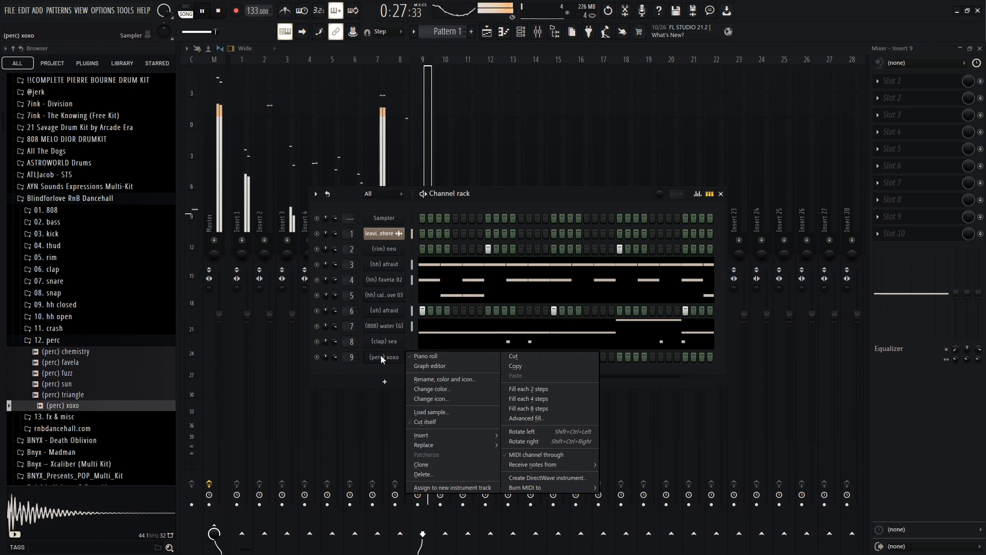
click(429, 422)
click(463, 356)
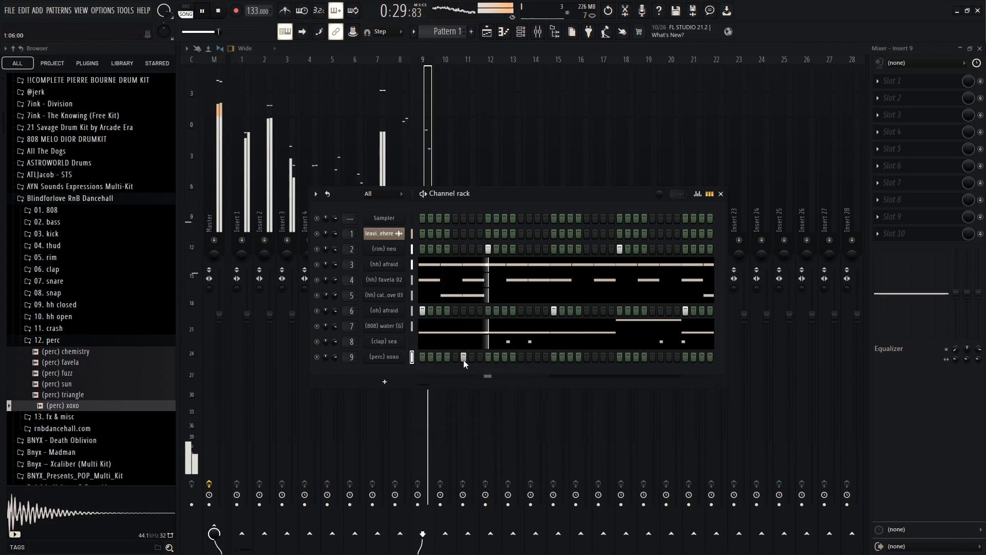
right_click(463, 358)
View the empty (perc) xoxo piano roll against the other parts and delete the channel
right_click(404, 353)
click(432, 355)
scroll(484, 308, down, 4)
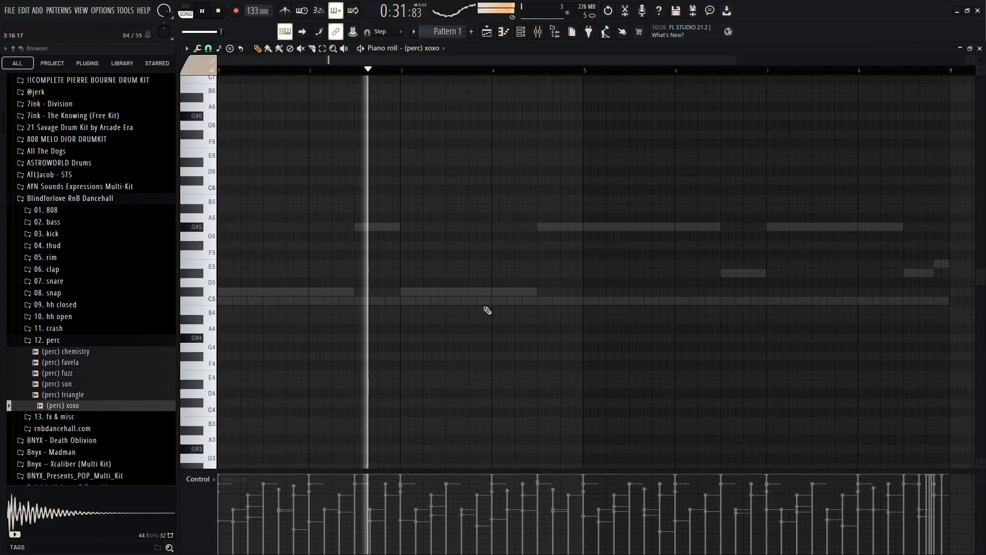
scroll(411, 308, down, 2)
key(F6)
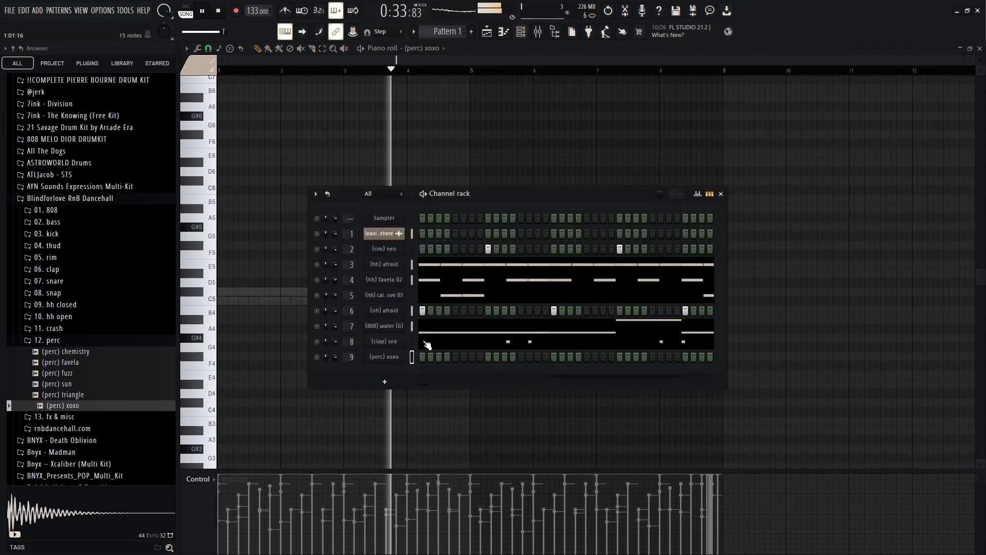
right_click(402, 353)
click(425, 474)
Add (kick) blindforlove from the kit's kick folder as a new channel on mixer track 9 and enable Cut itself
click(78, 339)
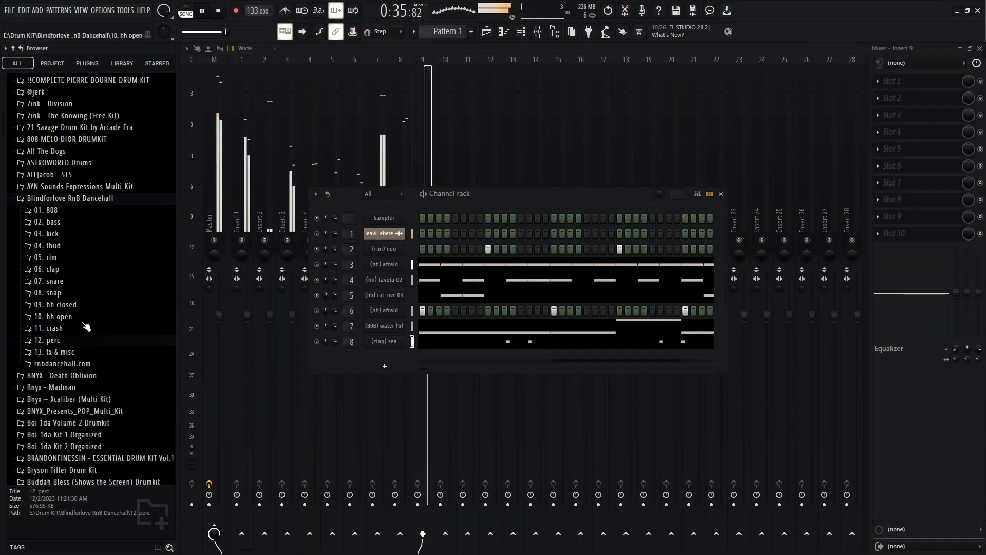
click(71, 270)
click(72, 269)
click(71, 235)
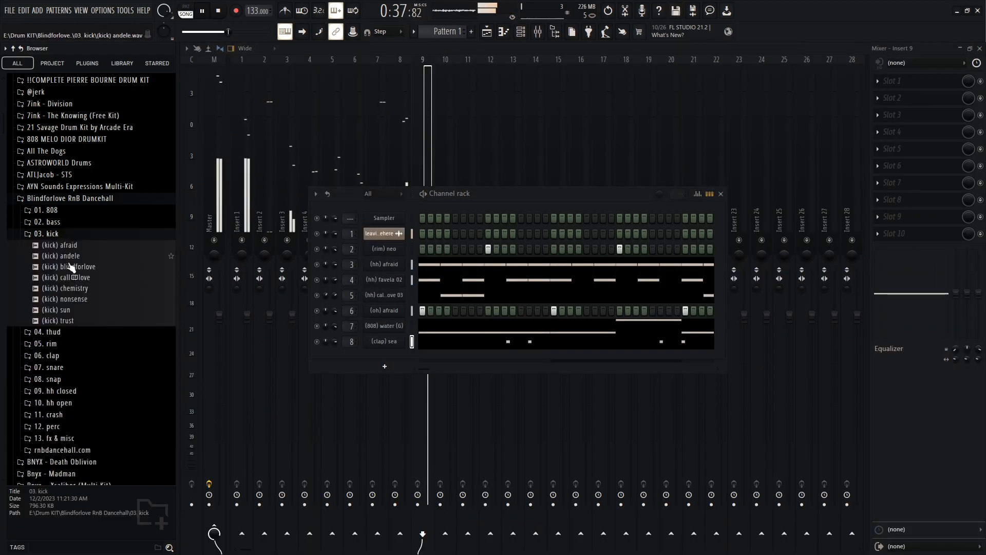
drag(72, 268, 77, 278)
drag(336, 361, 337, 361)
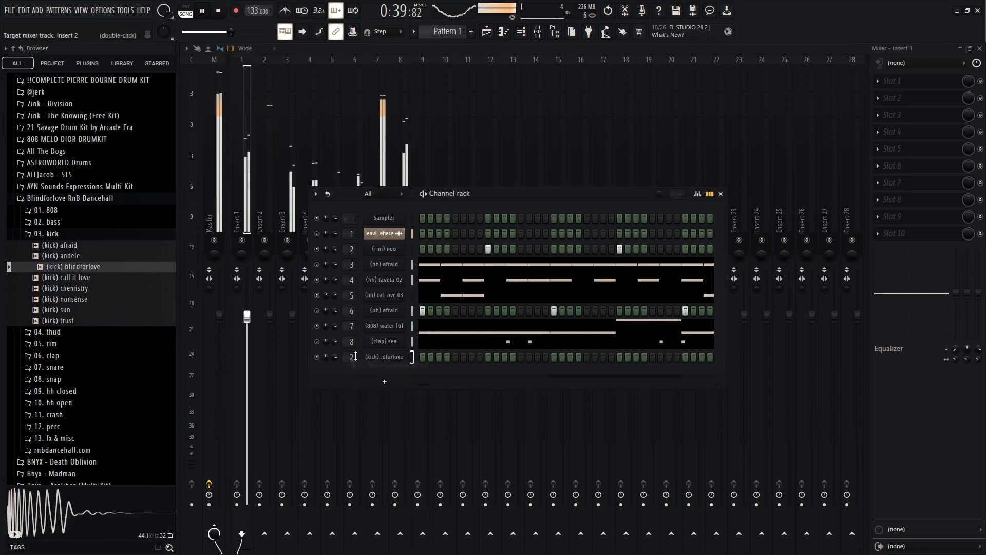
right_click(387, 357)
click(428, 422)
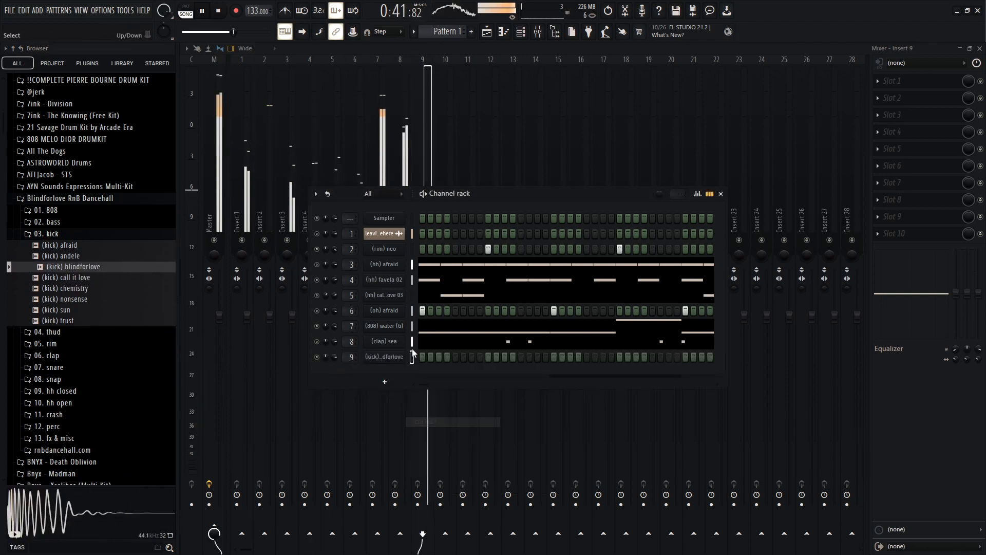
Paste the 808 pattern into the blindforlove kick's piano roll and reduce it to short hits on C5
right_click(414, 358)
click(420, 355)
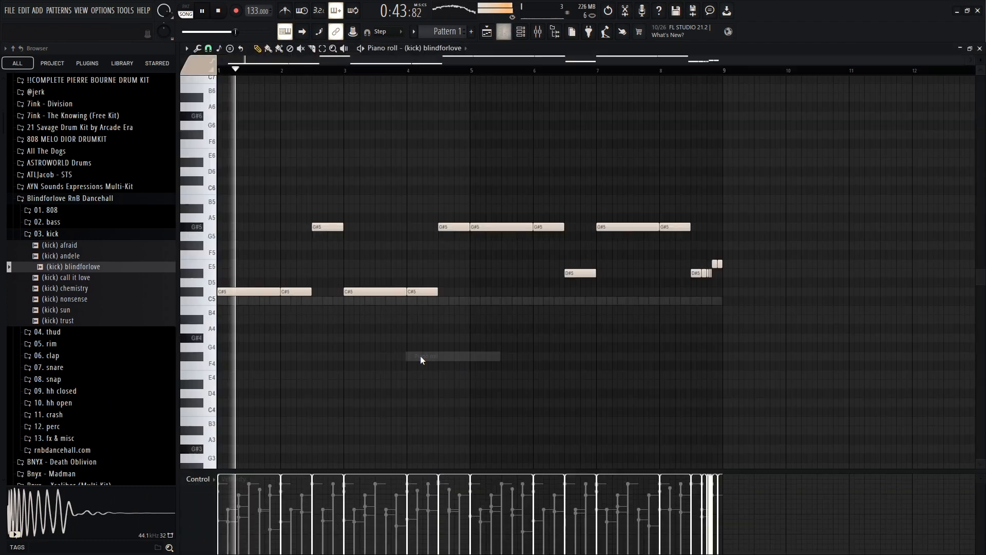
key(shift+d)
Delete the extra C5 kick notes, keeping only the hits at the start of bars 1, 3, 5 and 7
right_click(283, 302)
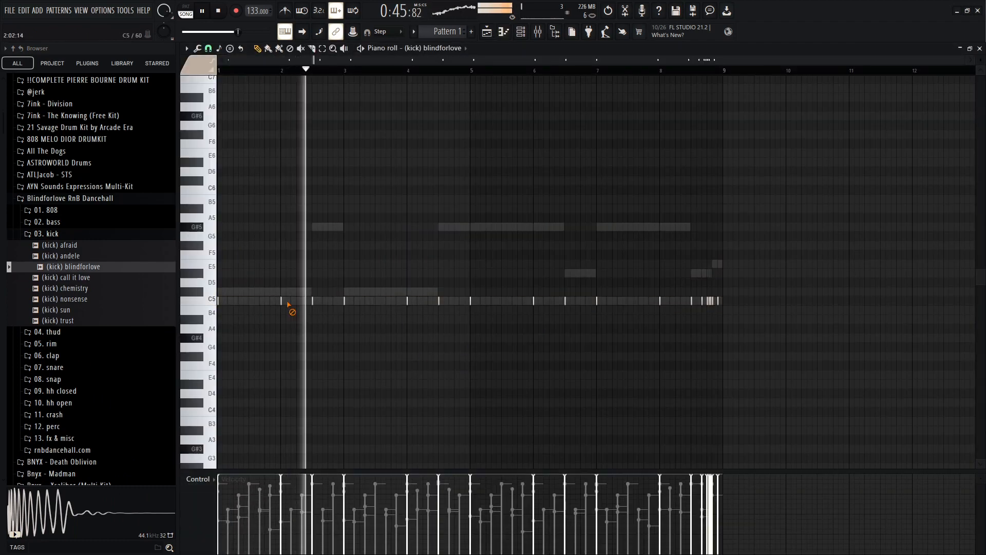
key(ctrl+z)
right_click(313, 301)
right_click(281, 302)
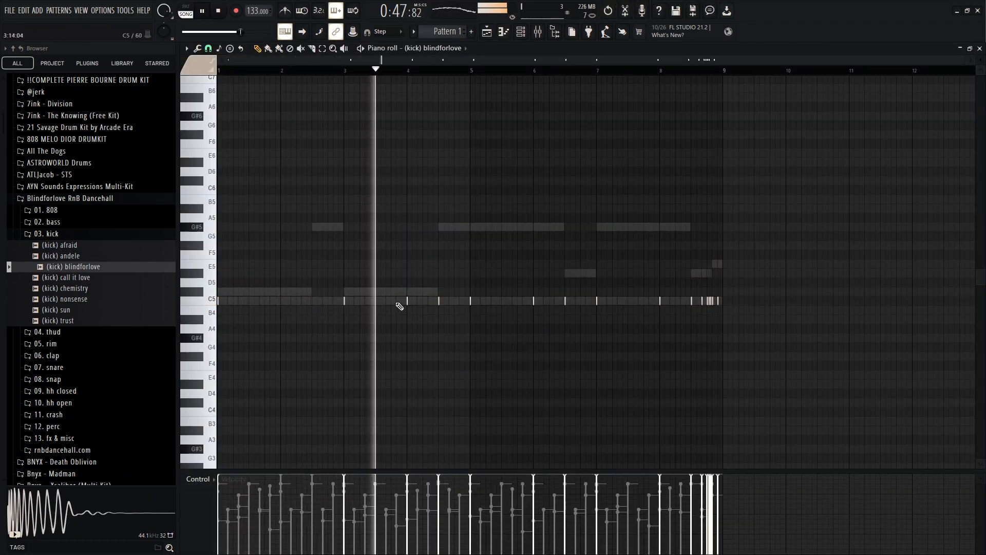
right_click(407, 302)
right_click(439, 302)
right_click(535, 302)
right_click(566, 302)
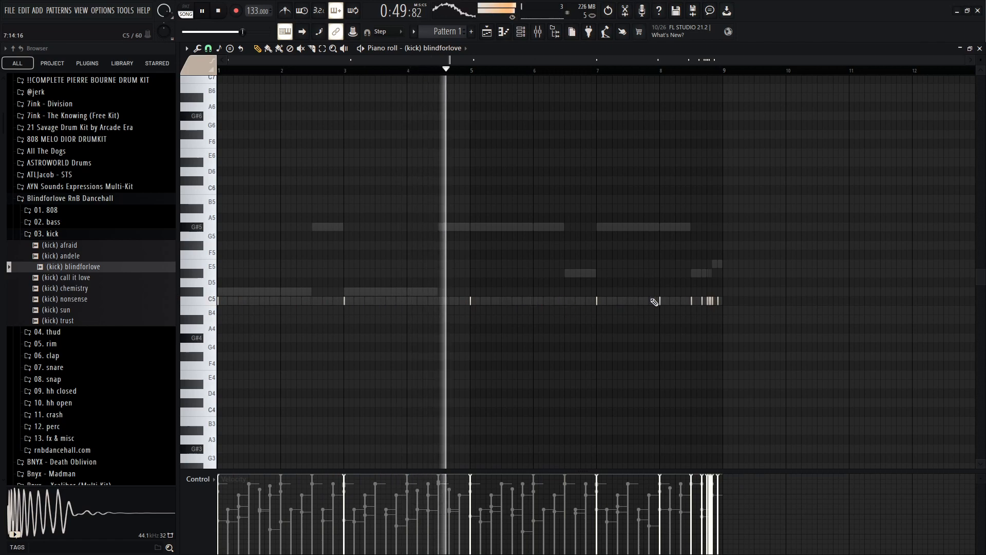
right_click(661, 302)
right_click(692, 302)
right_click(702, 302)
right_click(708, 302)
right_click(713, 302)
right_click(718, 302)
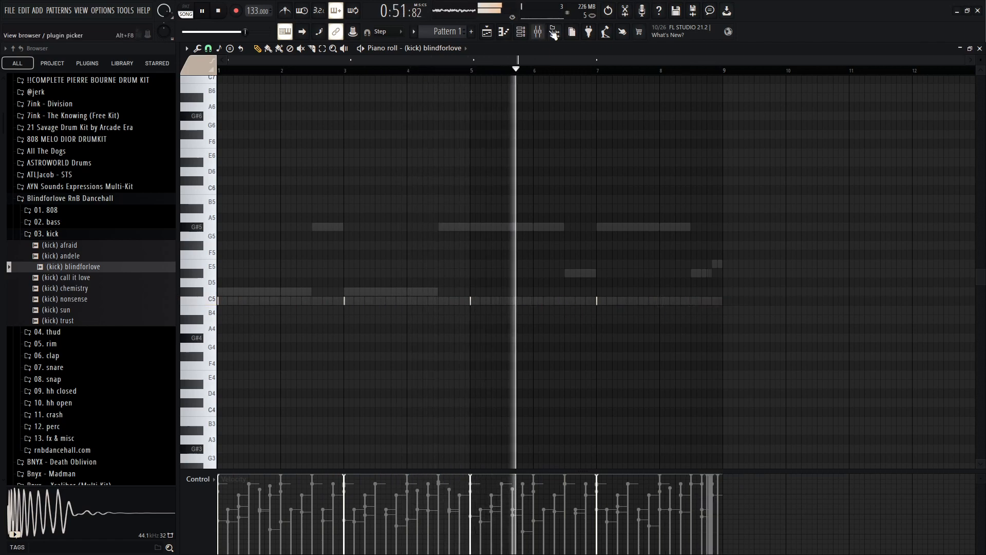
Delete the (kick) blindforlove channel and collapse the Blindforlove RnB Dancehall kit folder
key(F9)
key(F6)
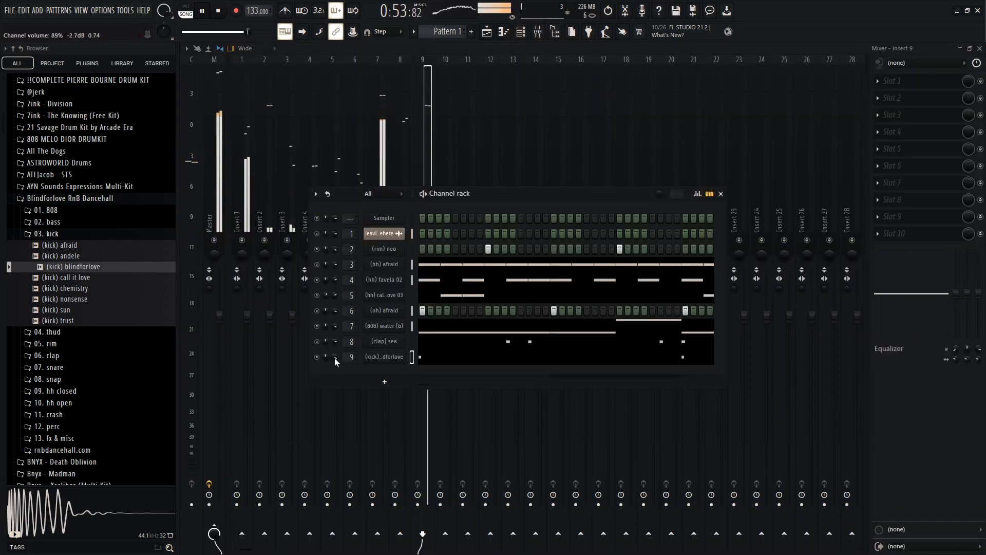
right_click(401, 356)
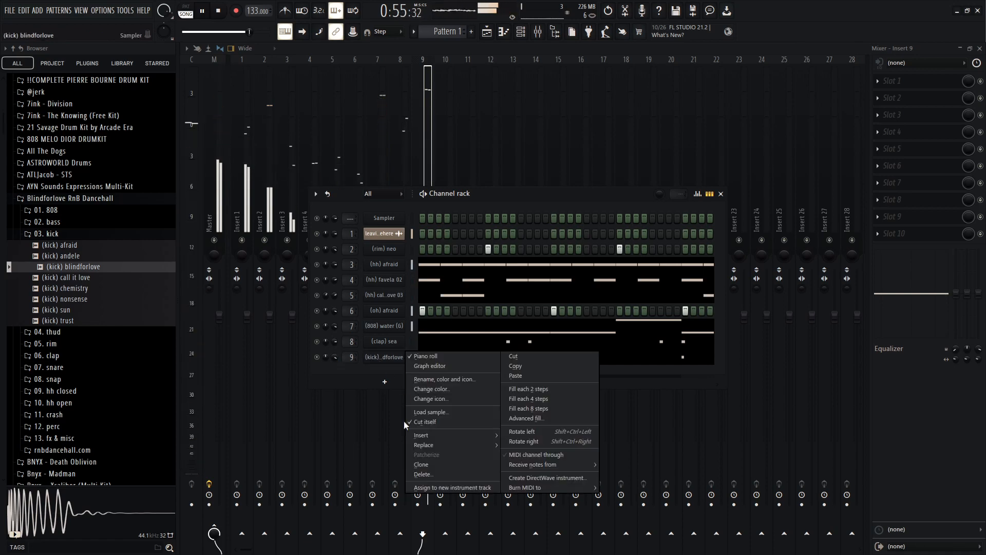
click(422, 474)
click(85, 234)
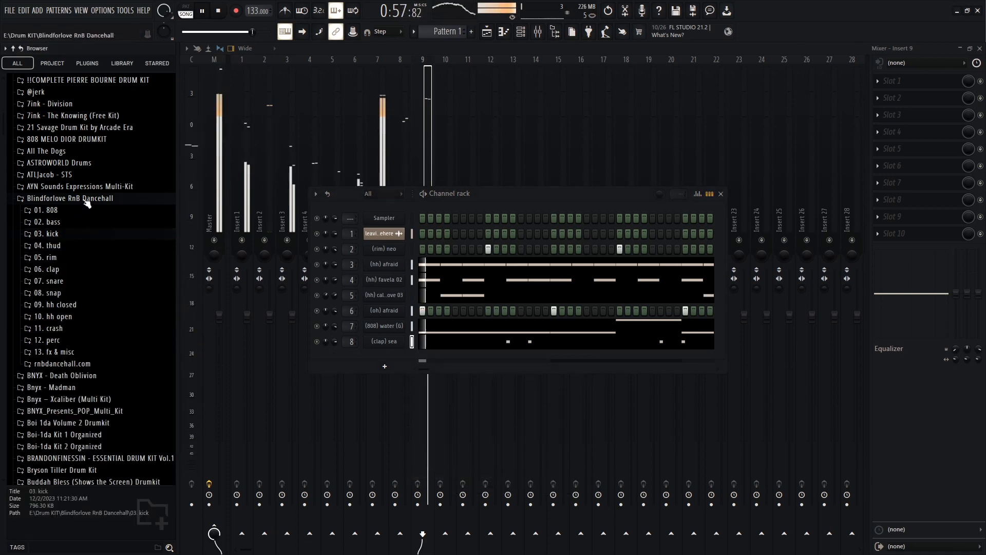
click(87, 199)
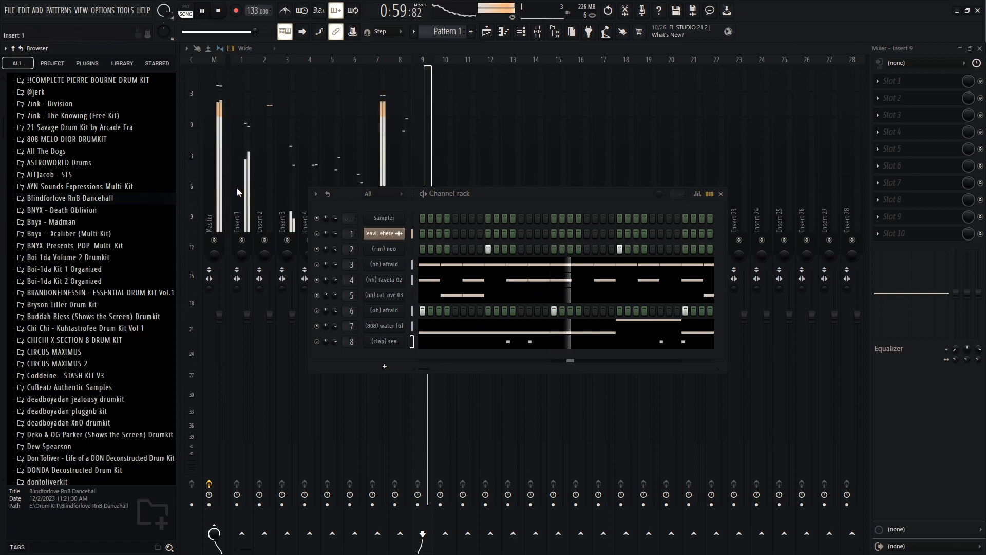
Load the saved mixer state with Aphex Vintage Exciter, Vitamin Stereo, Ozone 10 and Pro-L 2 onto the Master track
click(219, 143)
right_click(214, 122)
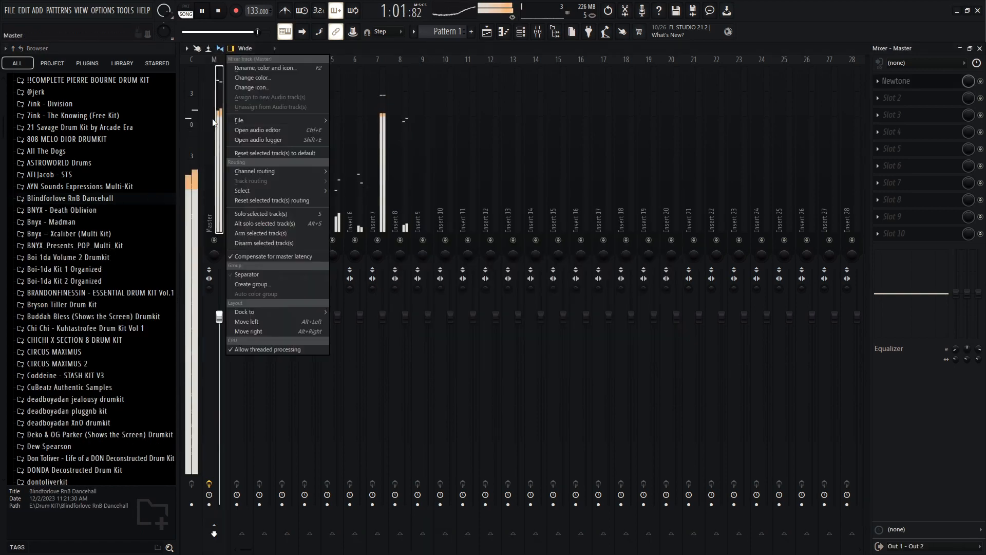
mouse_move(267, 119)
click(404, 71)
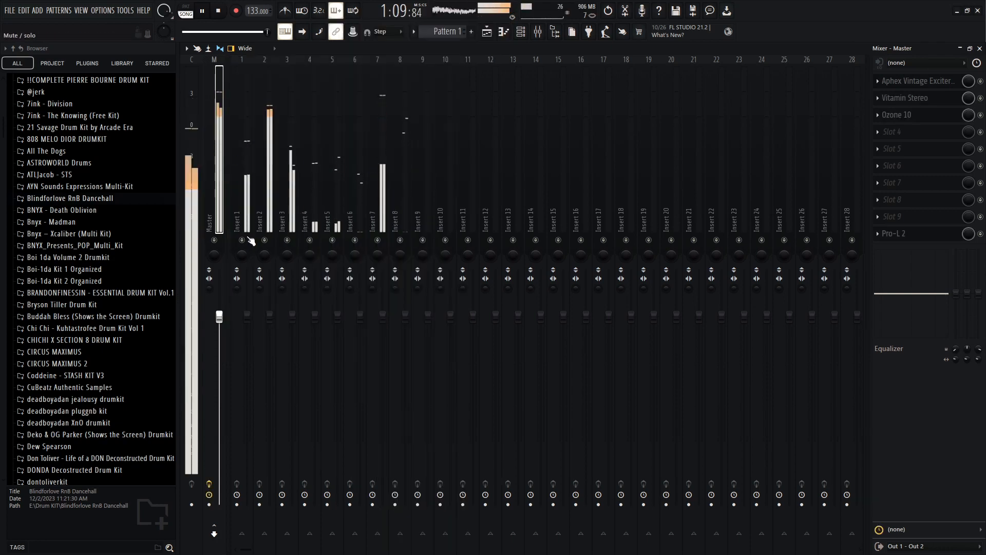
In the Master's Vitamin Stereo, lower the band gains together to 9.7, 8.9, 5.8, 2.5 and 9.2 and set the high band width to 1.88
click(905, 97)
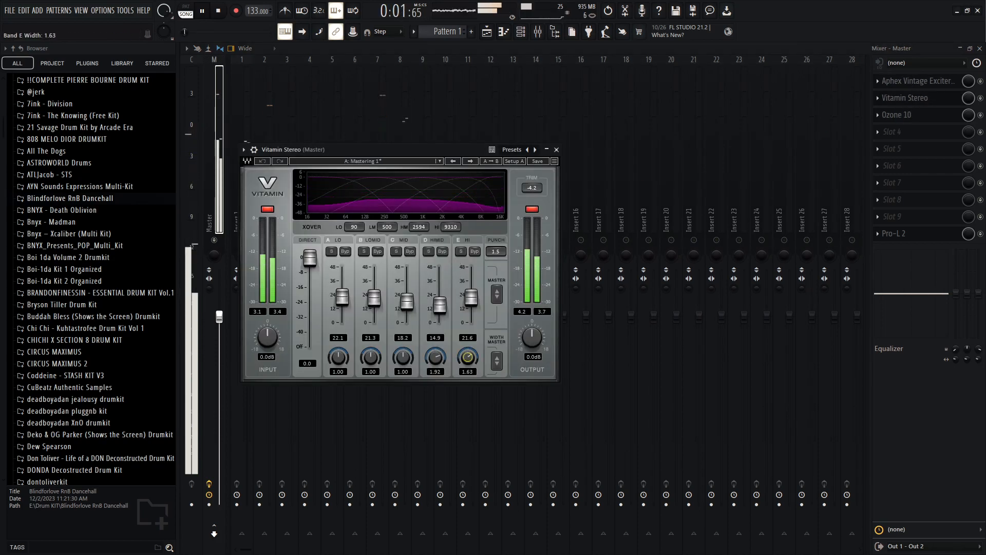
mouse_move(497, 294)
mouse_down()
mouse_move(499, 303)
mouse_move(500, 294)
mouse_up()
scroll(500, 293, down, 3)
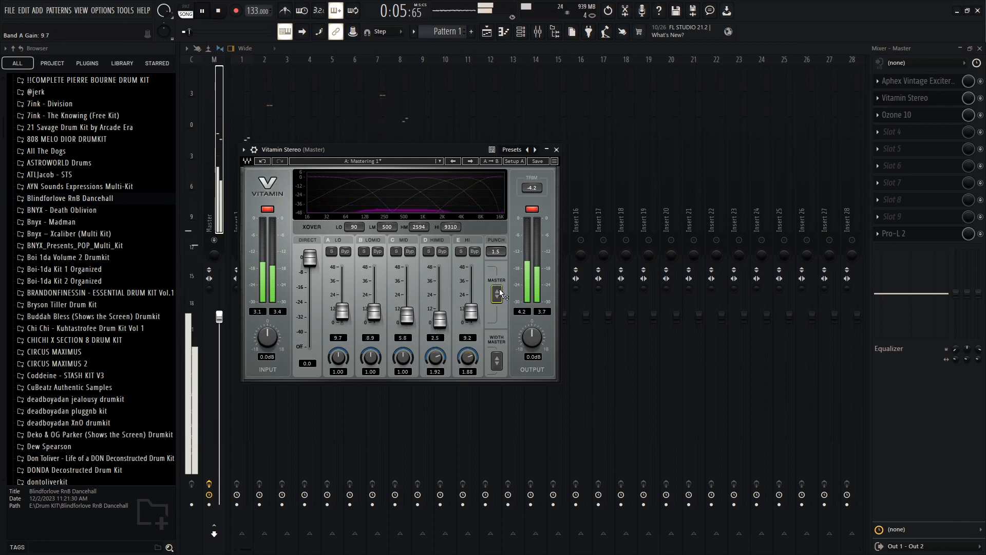
Reduce the Soft Clip amount in the Master's Ozone 10 Maximizer to 5% and close the plugin
click(916, 99)
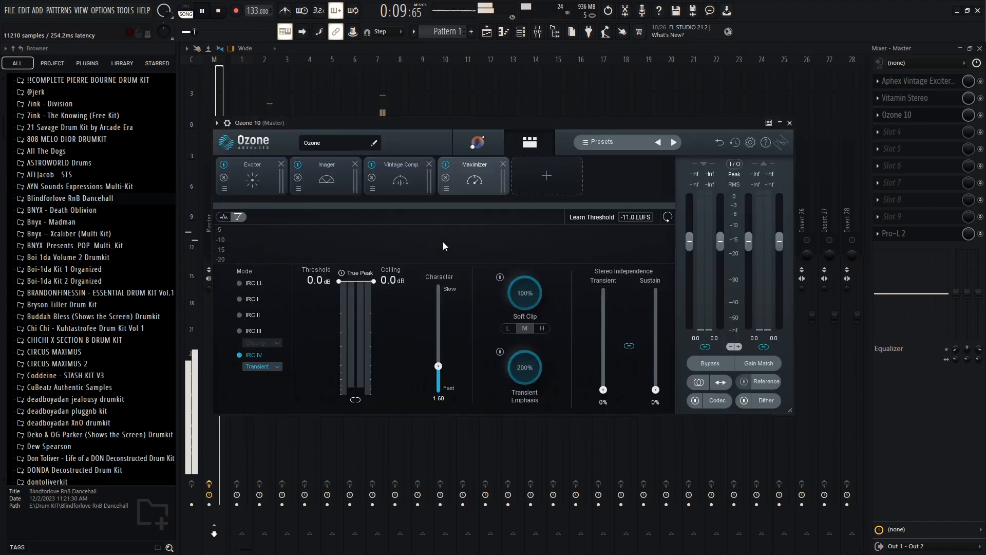
scroll(524, 292, up, 2)
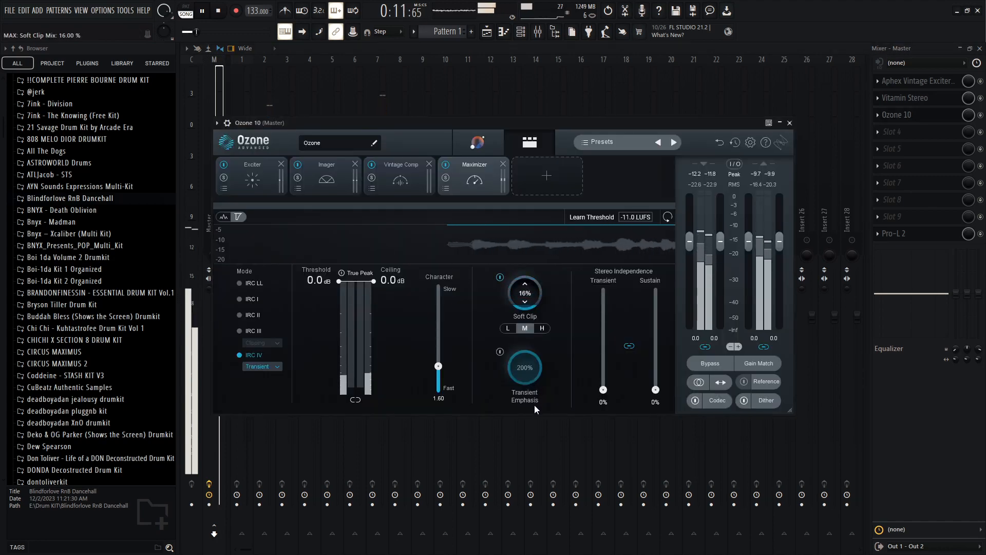
drag(535, 406, 537, 419)
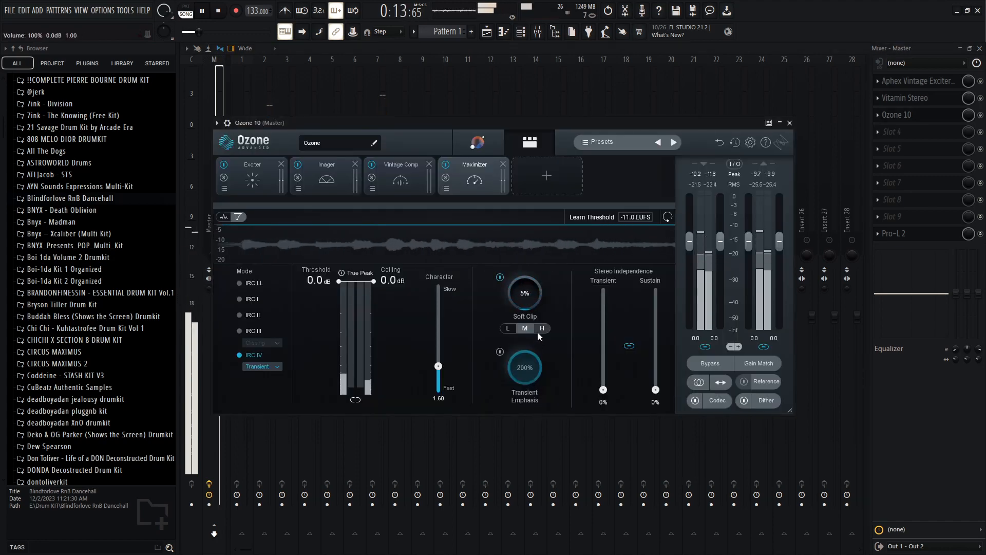
click(789, 123)
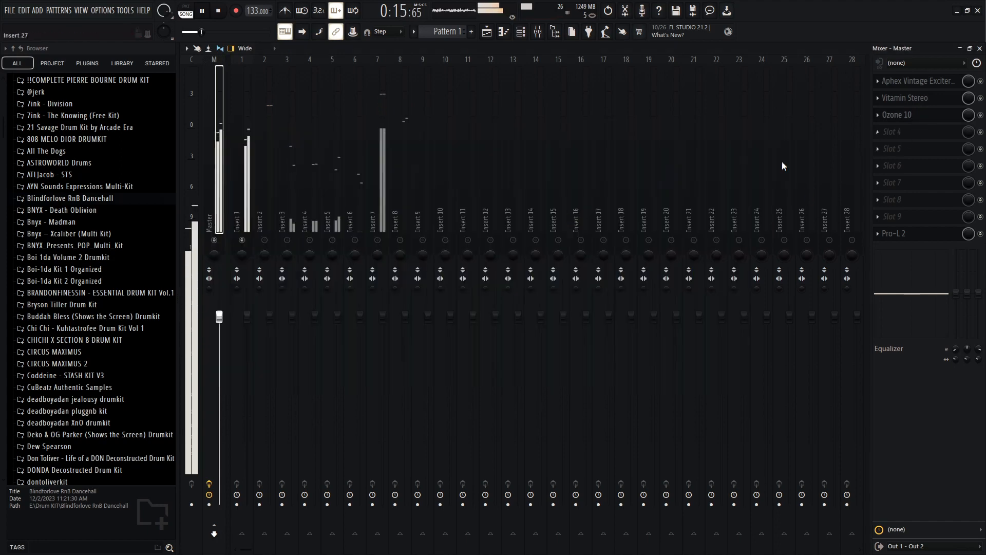
Insert FabFilter Pro-Q 3 on the sample's Insert 1 track and load its -200 low-cut preset
click(244, 246)
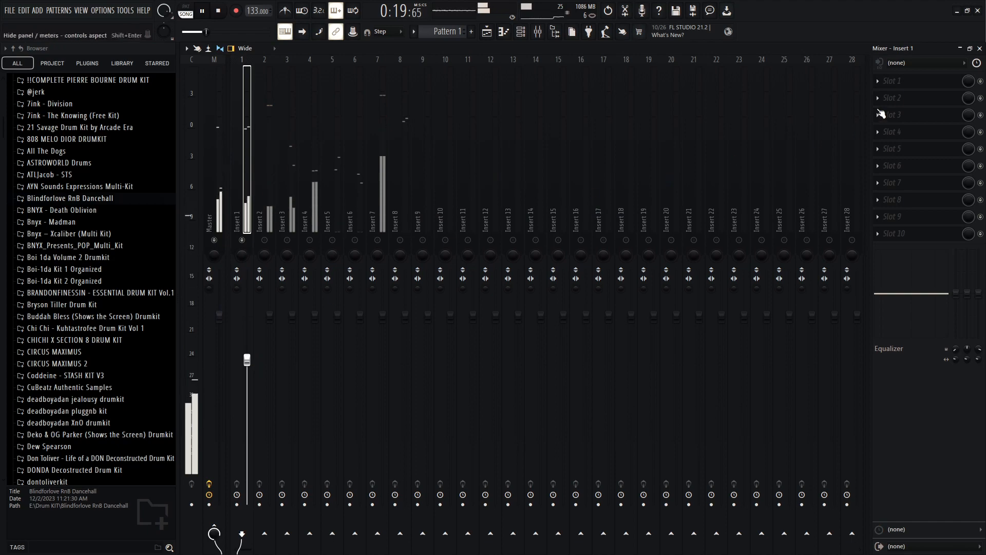
click(880, 114)
click(740, 199)
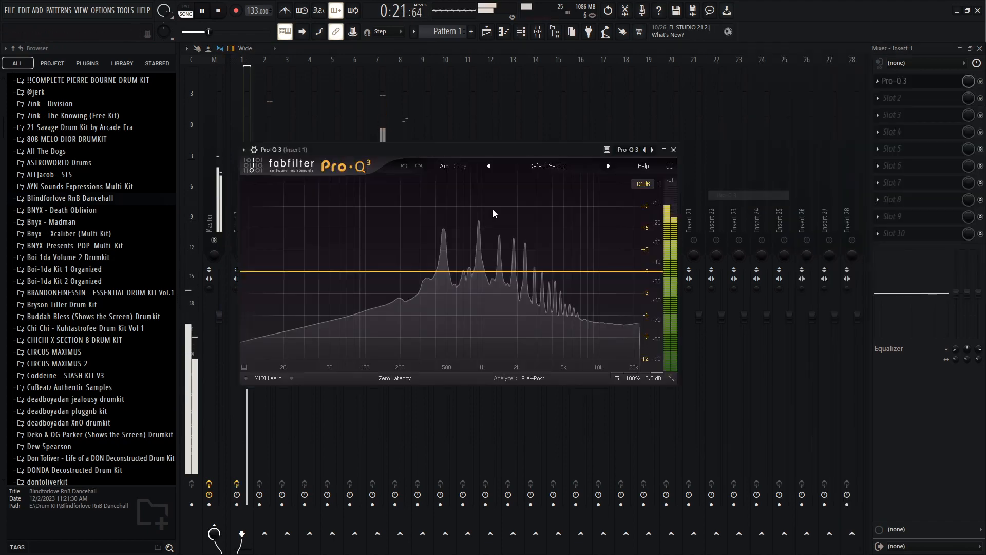
right_click(644, 150)
click(664, 179)
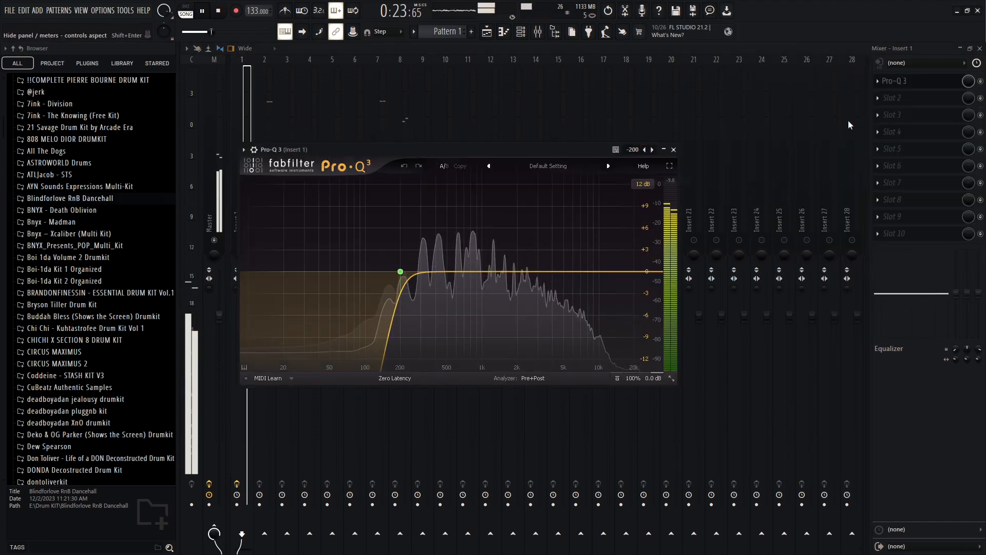
Set the Pro-Q 3 low cut on Insert 1 to about 154 Hz with a 12 dB/oct slope and close the plugin
scroll(408, 255, down, 2)
drag(412, 245, 399, 244)
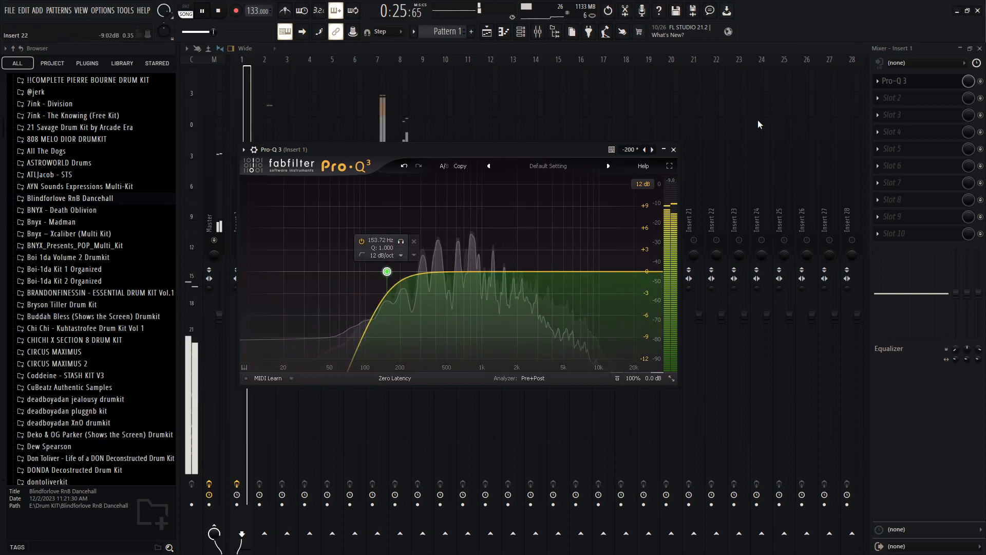
click(915, 87)
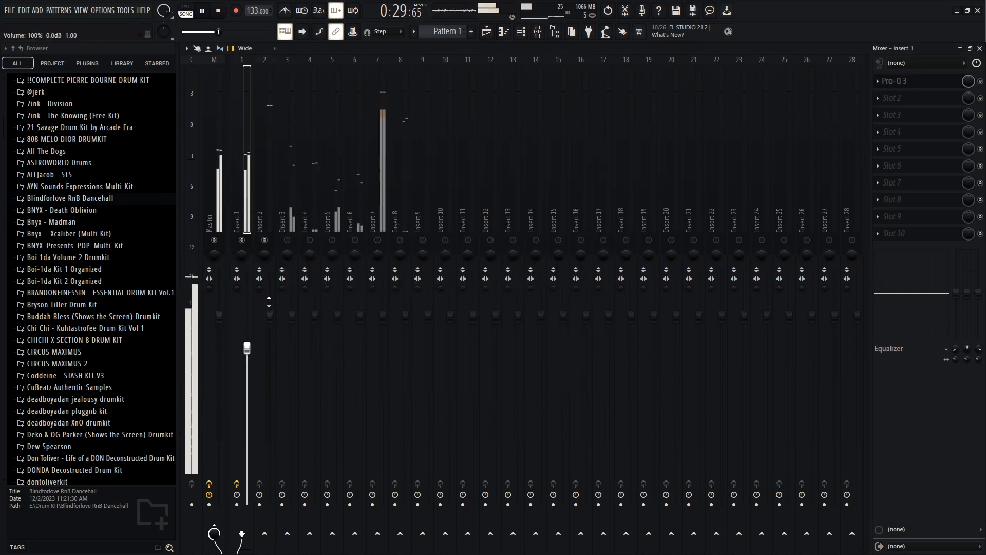
Unmute Inserts 2 and 3 in the mixer and lower Insert 3's volume to about -3.5 dB
click(270, 250)
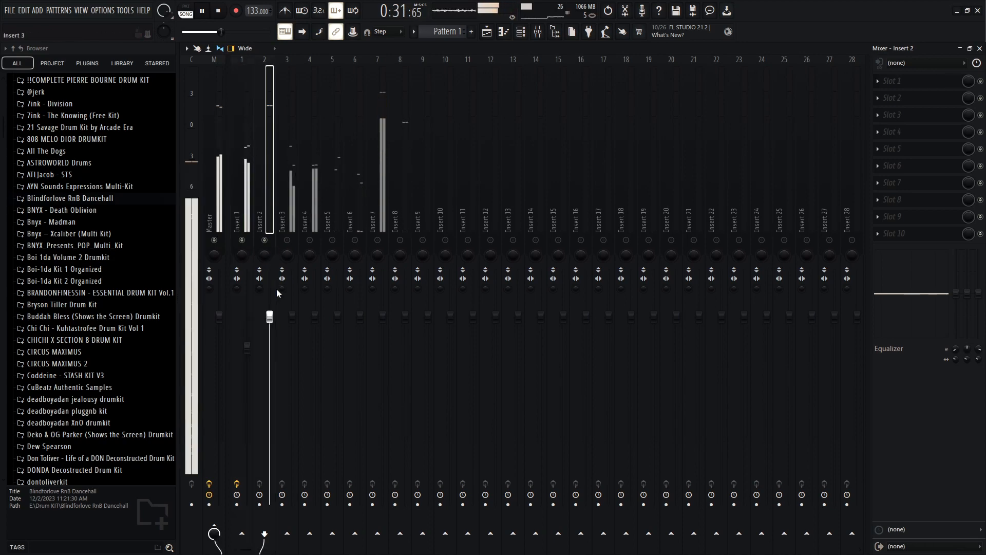
click(287, 239)
right_click(294, 180)
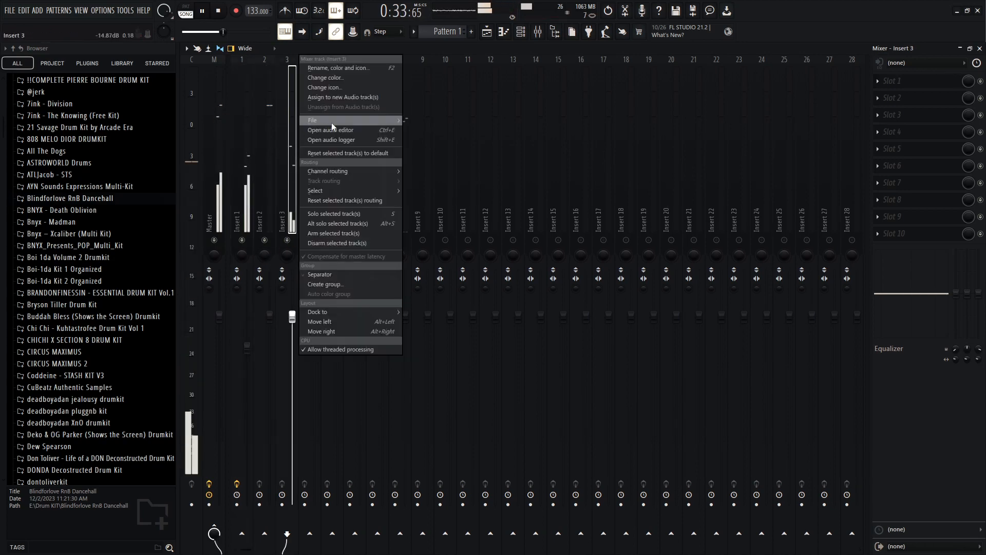
click(289, 205)
drag(292, 316, 292, 337)
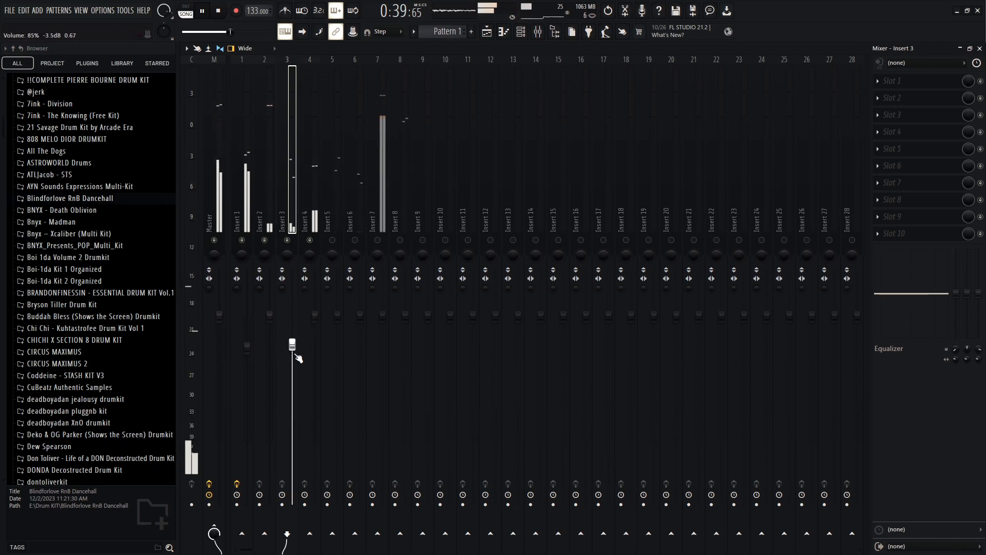
Unmute Inserts 4 to 6 and lower their volumes, with Insert 6 at about -1.9 dB
mouse_move(319, 315)
mouse_down()
mouse_move(319, 339)
mouse_move(338, 322)
mouse_move(337, 343)
mouse_move(315, 329)
mouse_up()
click(337, 254)
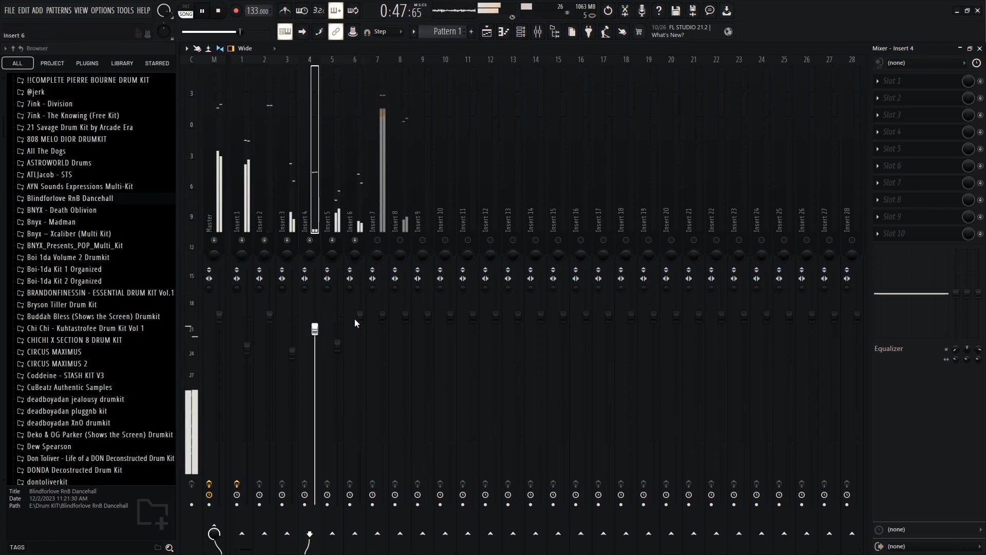
drag(360, 315, 338, 351)
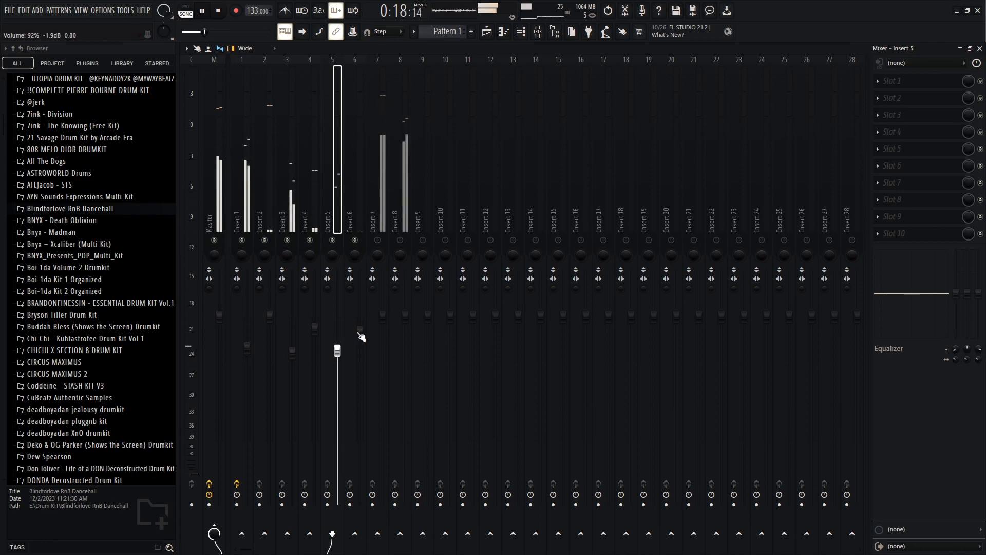
click(294, 352)
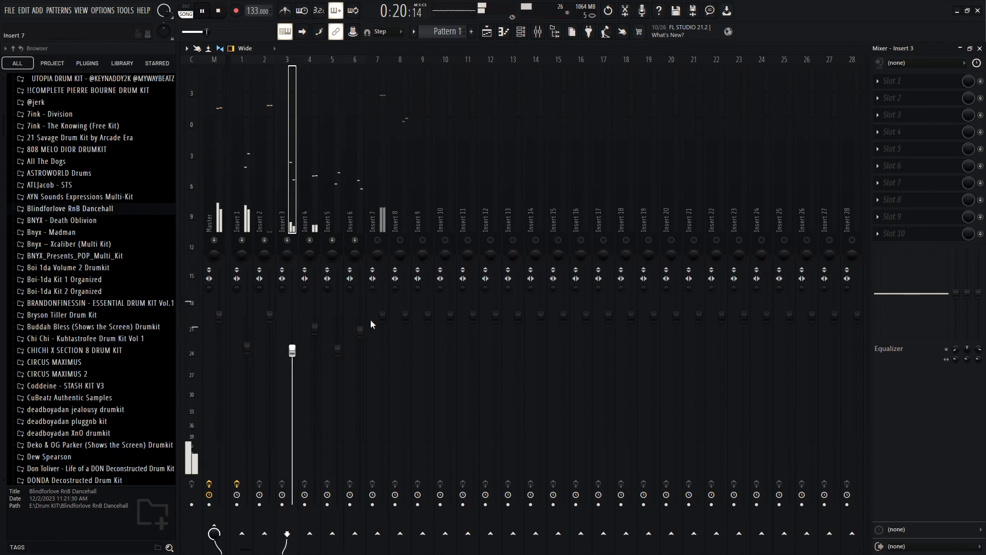
Unmute Inserts 7 and 8, lower Insert 8's volume slightly and raise Insert 7's volume slightly
click(404, 204)
key(space)
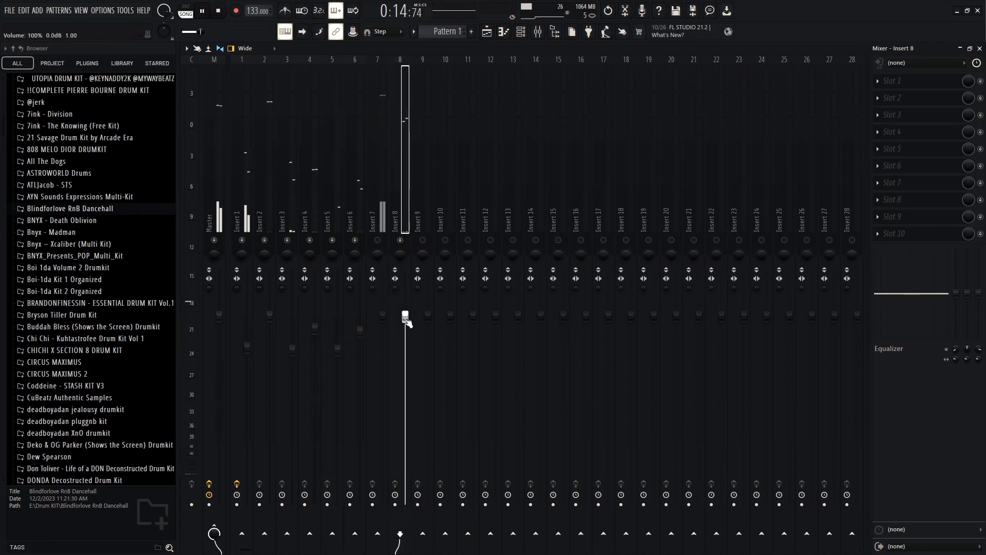
drag(406, 320, 407, 332)
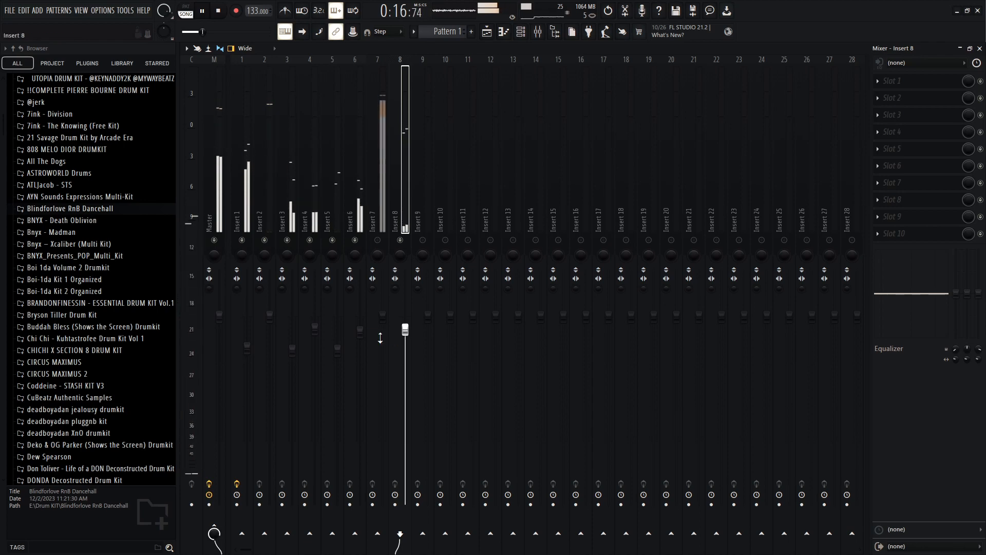
click(379, 239)
key(space)
key(space)
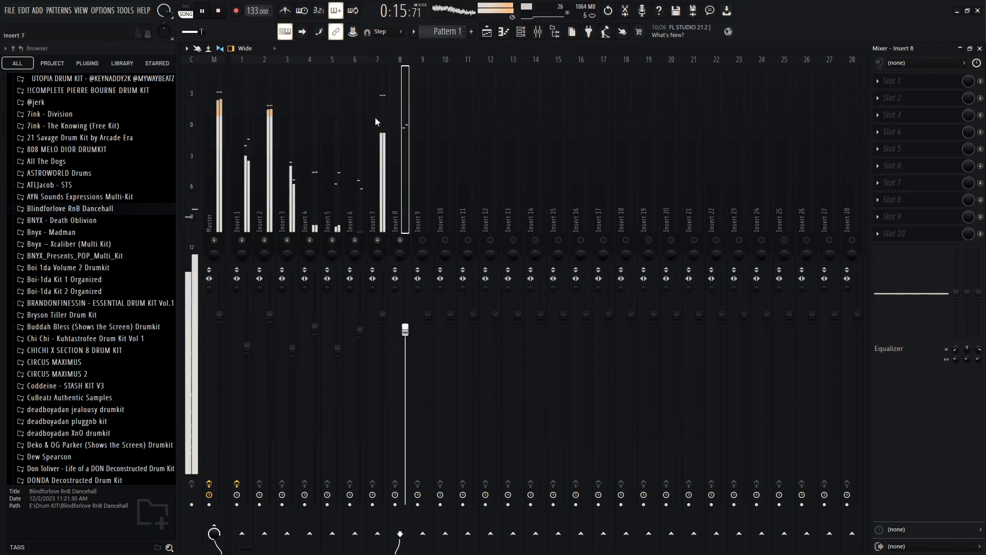
click(375, 122)
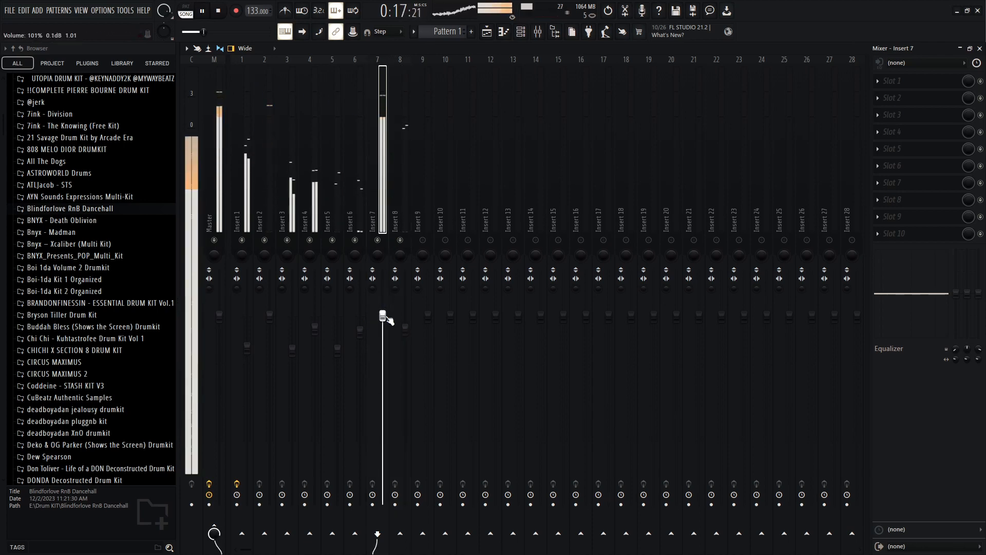
drag(383, 312, 383, 310)
Check the limiting and loudness of the mix in the Master's Pro-L 2 and close the plugin
click(213, 138)
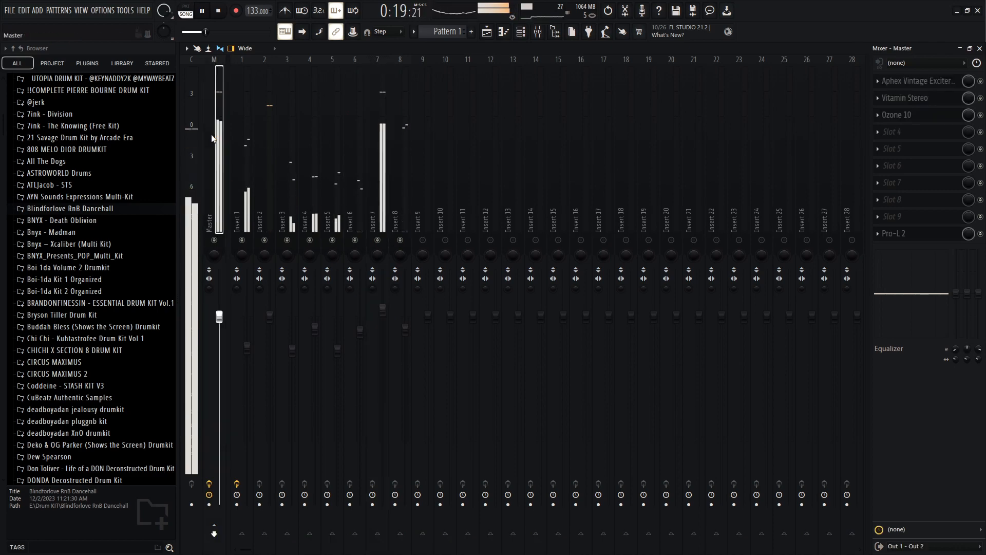
click(913, 235)
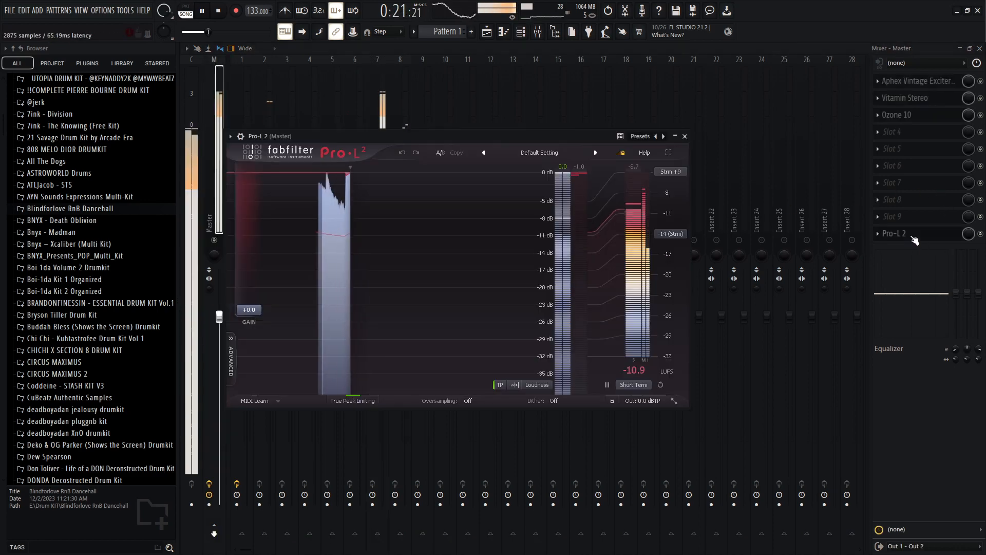
click(912, 235)
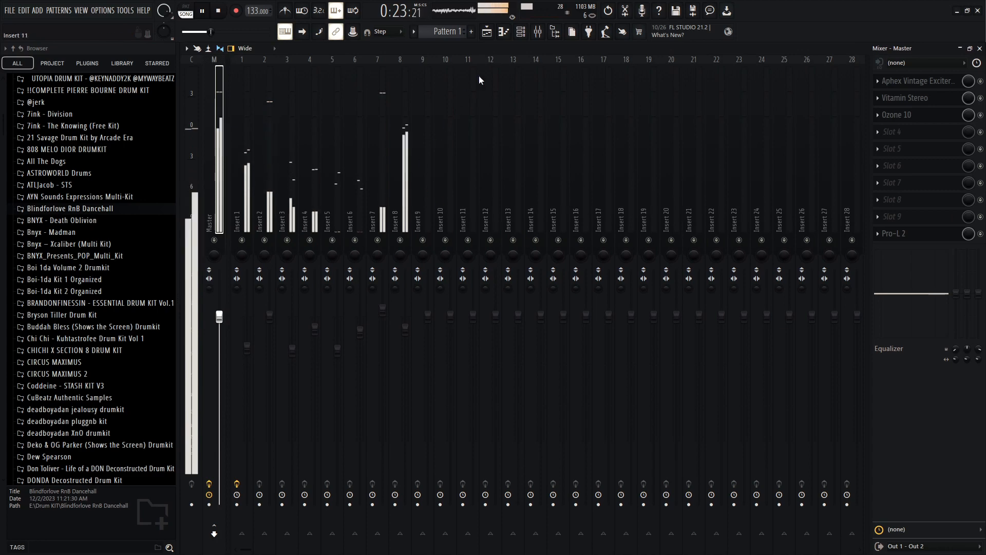
Split Pattern 1 by channel into separate patterns for each drum sound
click(487, 31)
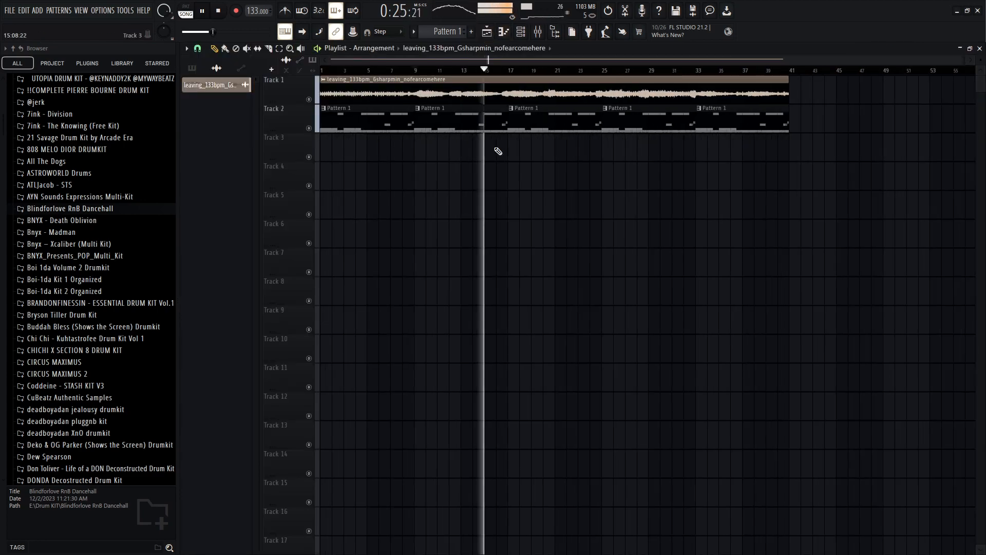
key(F6)
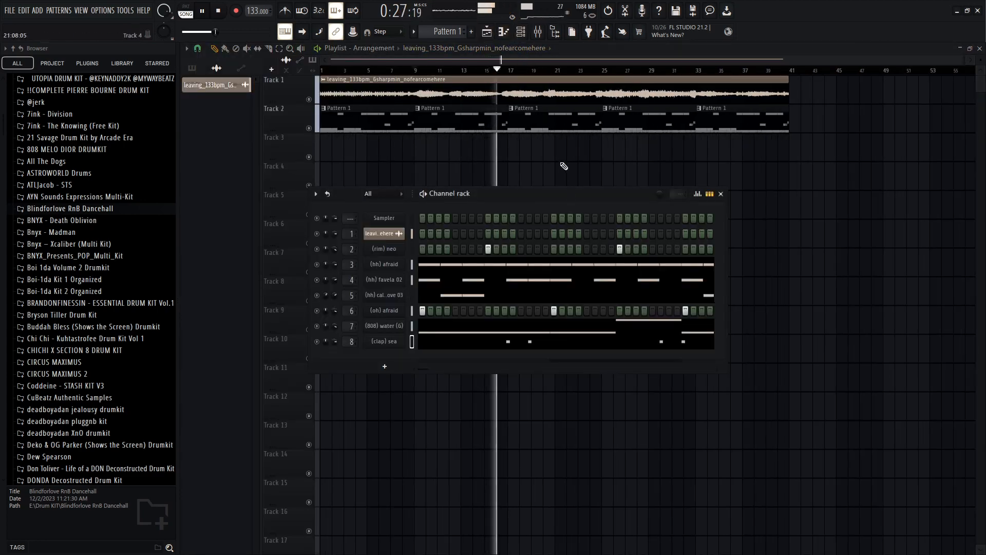
click(587, 158)
right_click(638, 160)
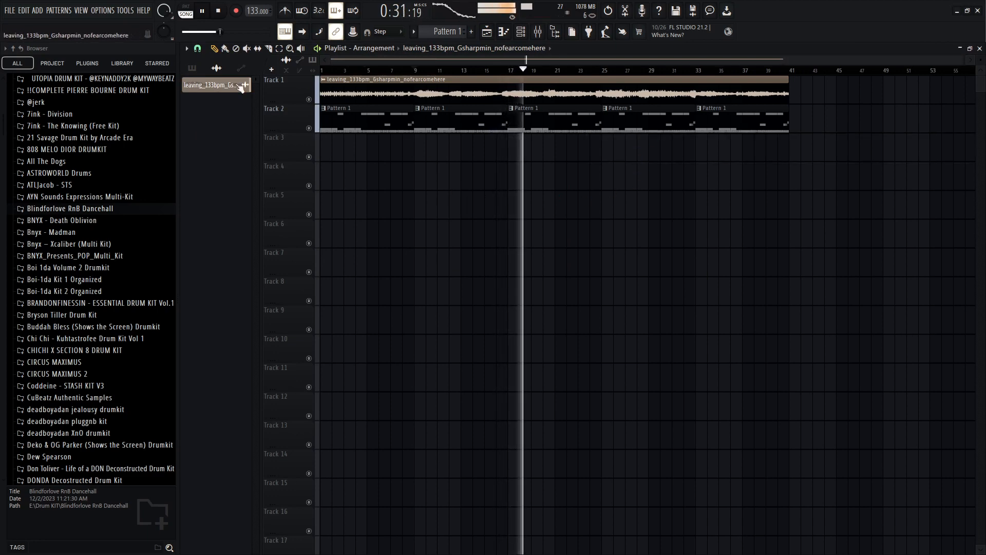
click(192, 68)
right_click(197, 89)
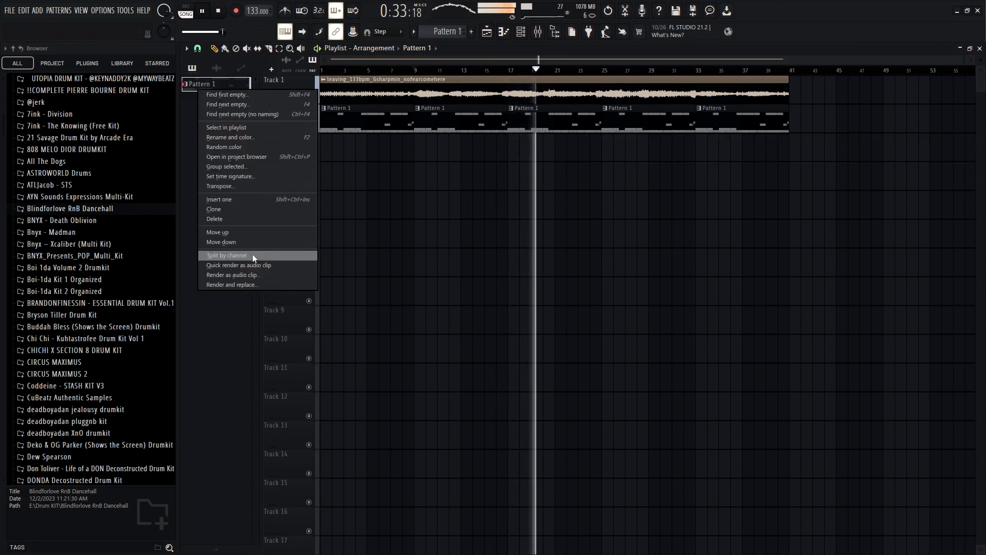
click(251, 254)
Place all the split patterns at bar 1 on Tracks 2 to 8 and duplicate them four times, up to bar 41
shift+click(216, 184)
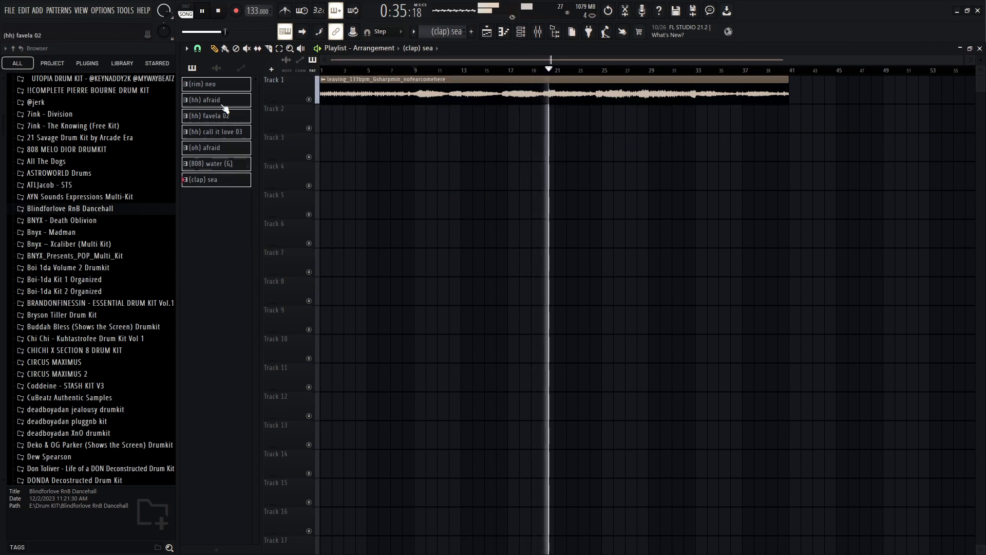
drag(223, 105, 352, 117)
key(space)
key(ctrl+b)
key(ctrl+b)
key(ctrl+b)
key(ctrl+b)
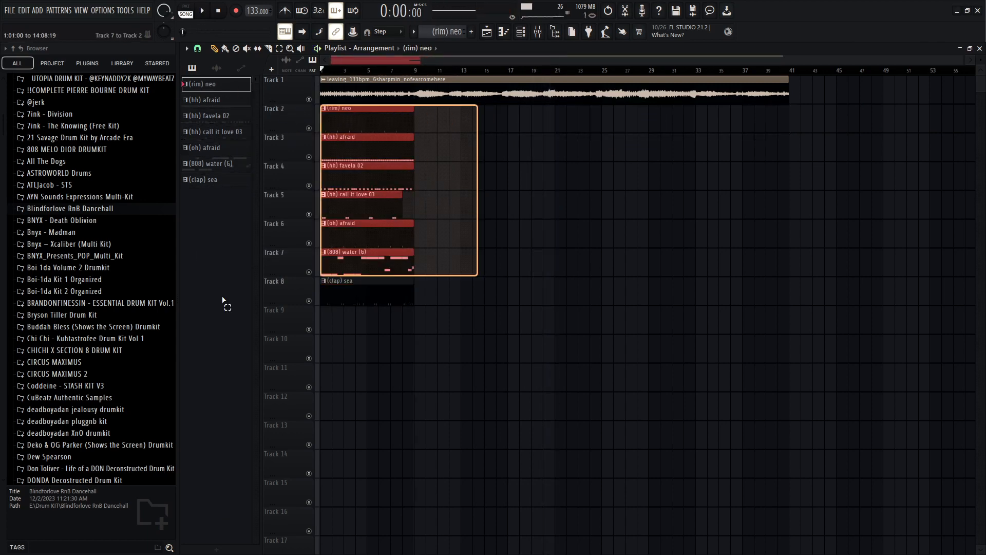
key(space)
click(502, 340)
right_click(503, 340)
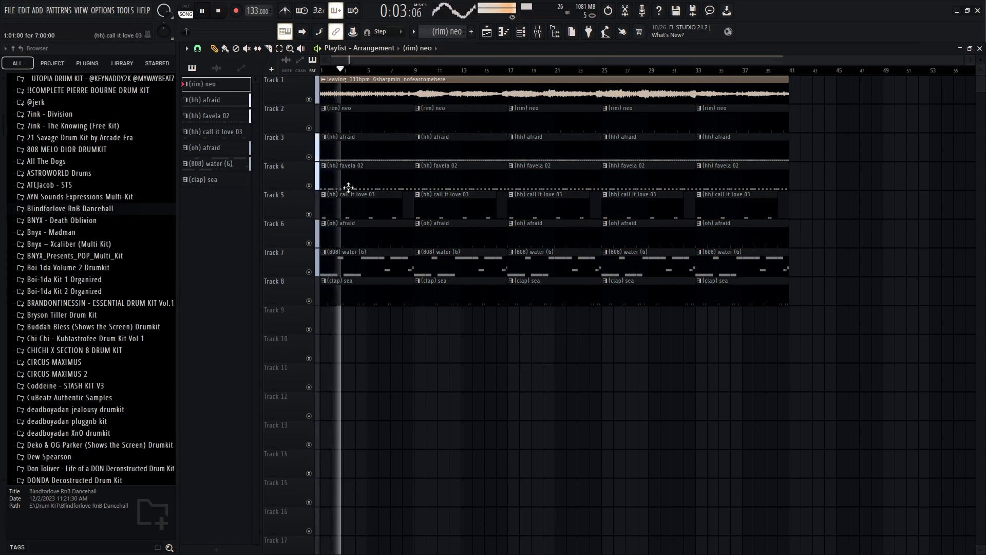
Make the (hh) afraid clip at bar 9 unique and open it in the piano roll
scroll(419, 195, up, 4)
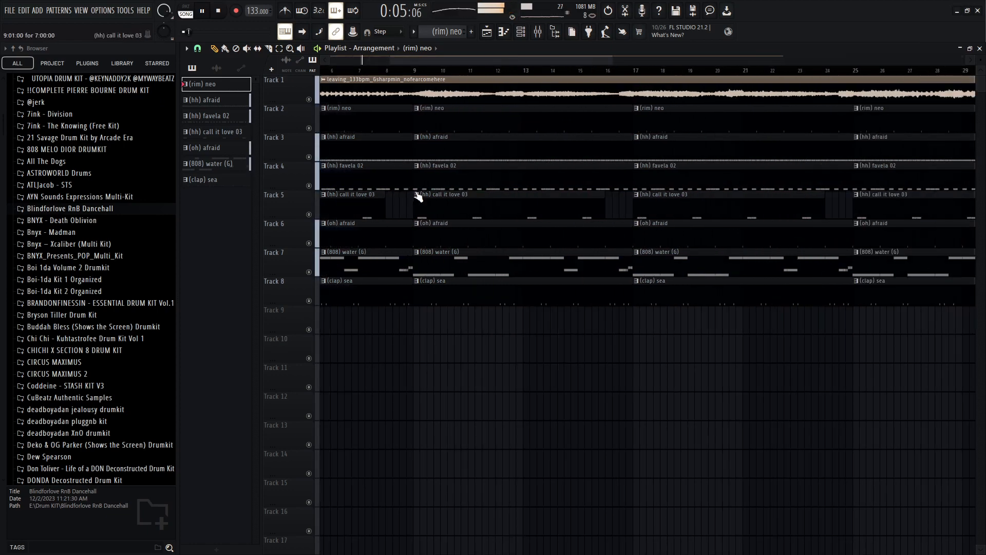
right_click(421, 144)
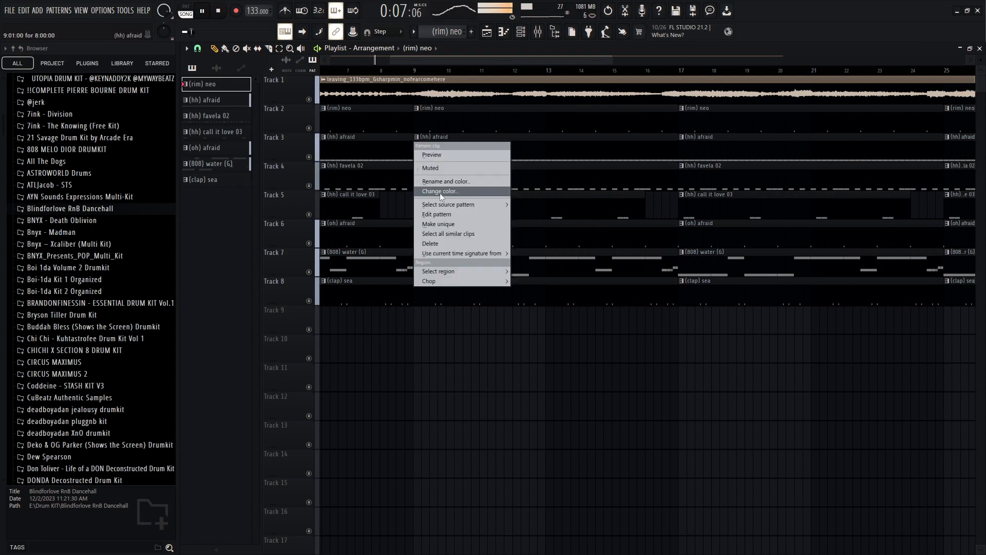
click(446, 226)
double_click(447, 154)
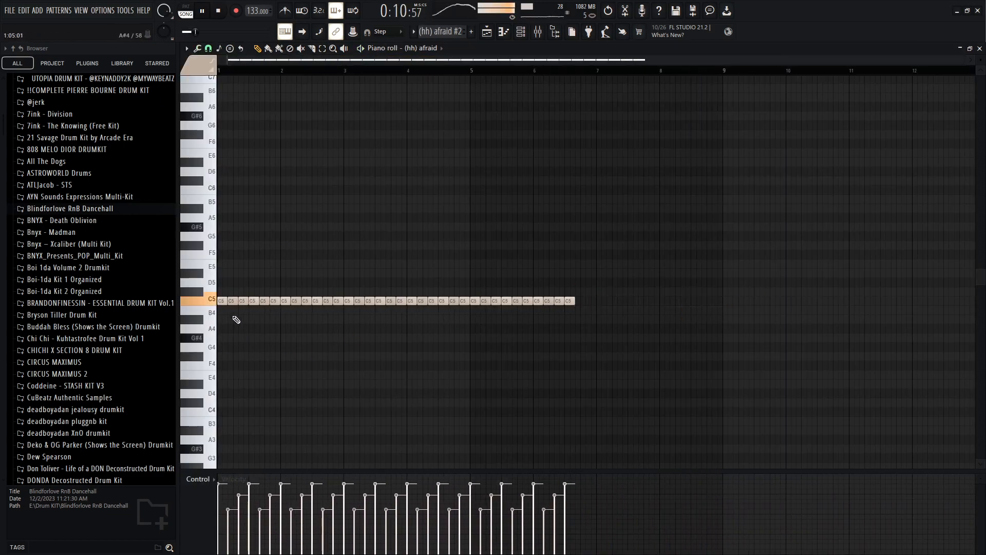
Clear the hi-hat notes in the unique (hh) afraid pattern and place a single two-step C5 note at its start
drag(232, 302, 571, 302)
scroll(141, 292, up, 4)
scroll(220, 300, up, 5)
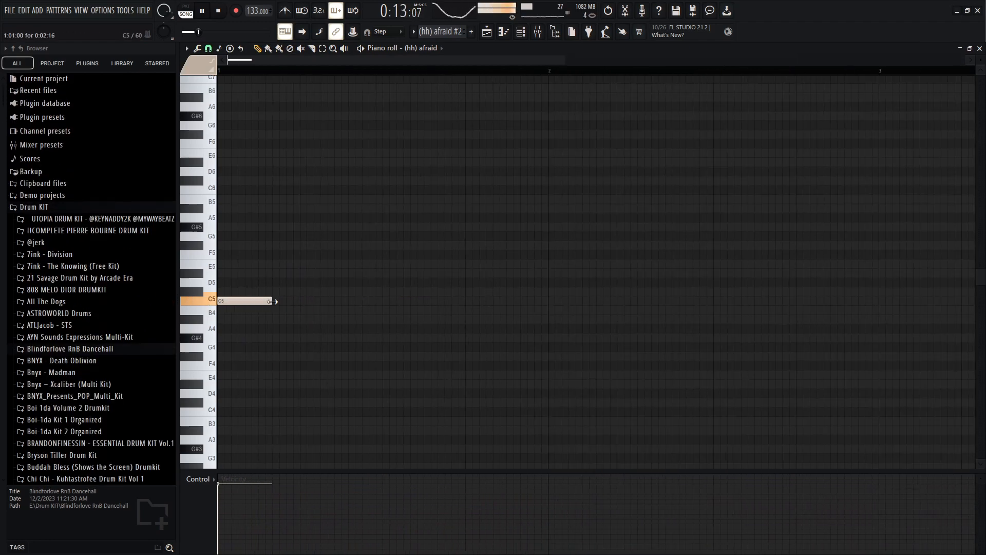
drag(251, 302, 261, 303)
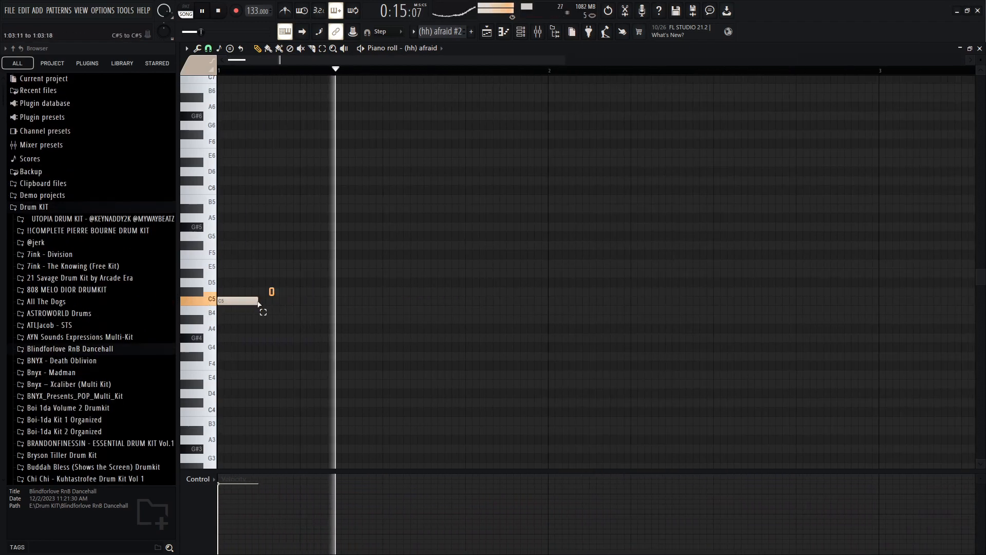
Duplicate the C5 hi-hat note repeatedly to fill the pattern past bar 5
scroll(286, 333, down, 4)
key(ctrl+b)
key(ctrl+b)
key(ctrl+b)
key(ctrl+b)
key(ctrl+b)
key(ctrl+b)
key(ctrl+b)
key(ctrl+b)
key(ctrl+b)
key(ctrl+b)
key(ctrl+b)
key(ctrl+b)
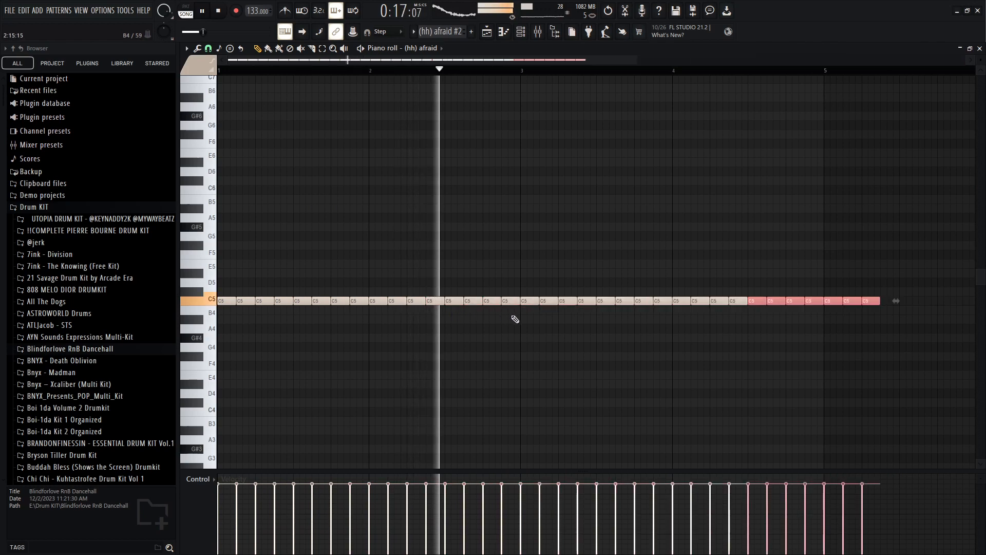
Undo the hi-hat edits and the unique (hh) afraid clip, and delete the stray (rim) neo clip on Track 10
scroll(524, 322, down, 3)
key(ctrl+z)
key(ctrl+z)
key(ctrl+z)
key(ctrl+z)
key(ctrl+z)
key(ctrl+z)
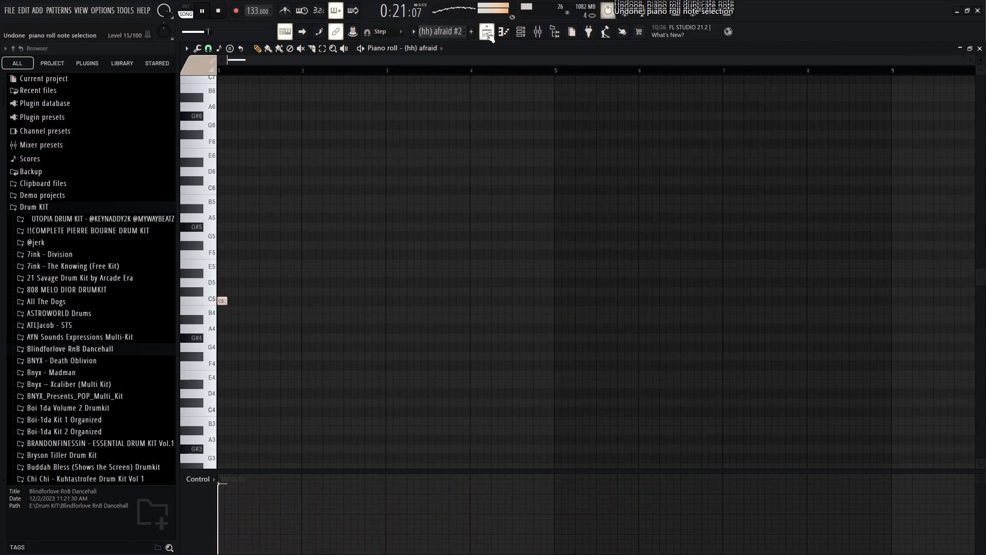
key(ctrl+z)
key(ctrl+z)
key(ctrl+z)
key(ctrl+z)
key(ctrl+z)
key(ctrl+z)
click(489, 35)
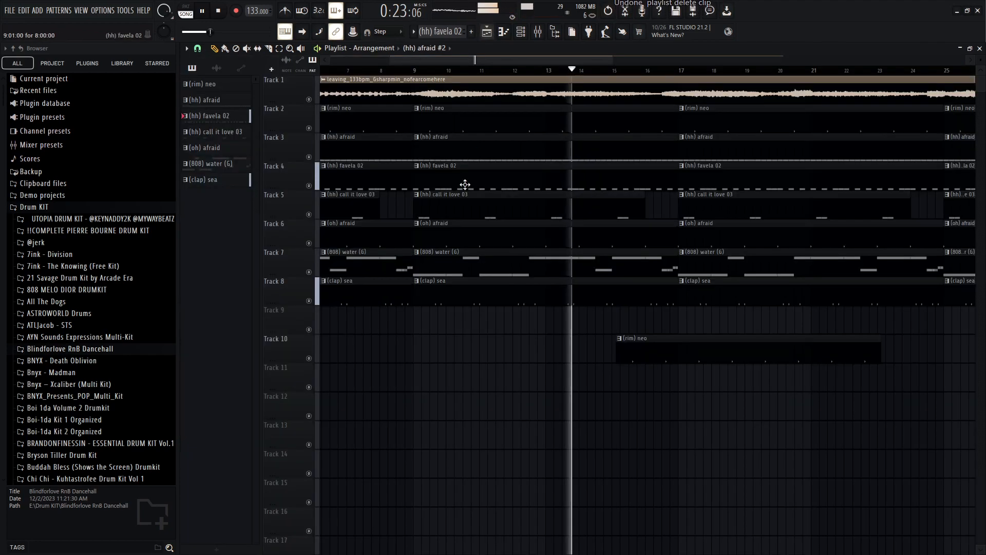
right_click(632, 343)
Trim the start of the bar 17 clips on Tracks 2 to 8 to bar 18, leaving a one-bar drum break
scroll(584, 267, down, 3)
scroll(550, 169, up, 3)
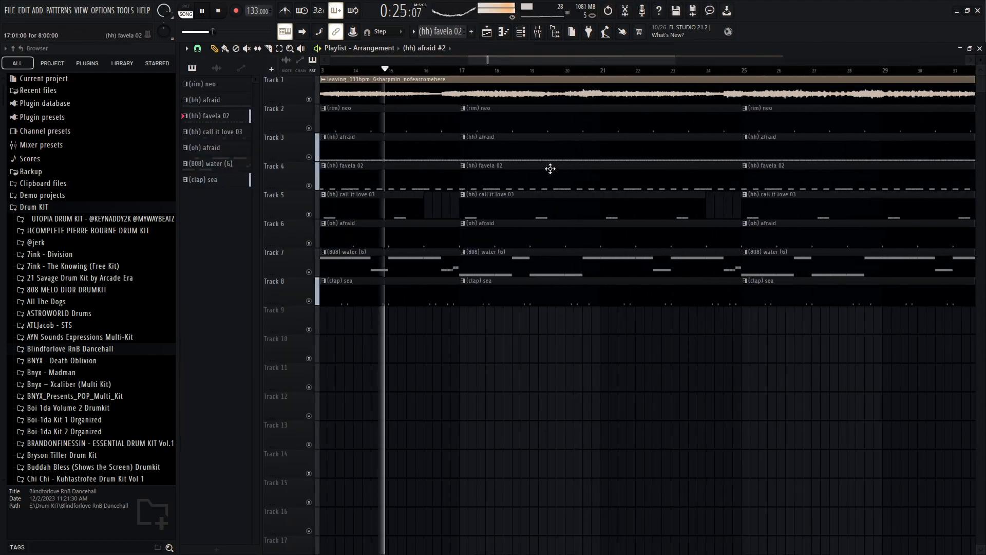
scroll(550, 168, up, 2)
drag(466, 117, 443, 291)
drag(395, 201, 455, 202)
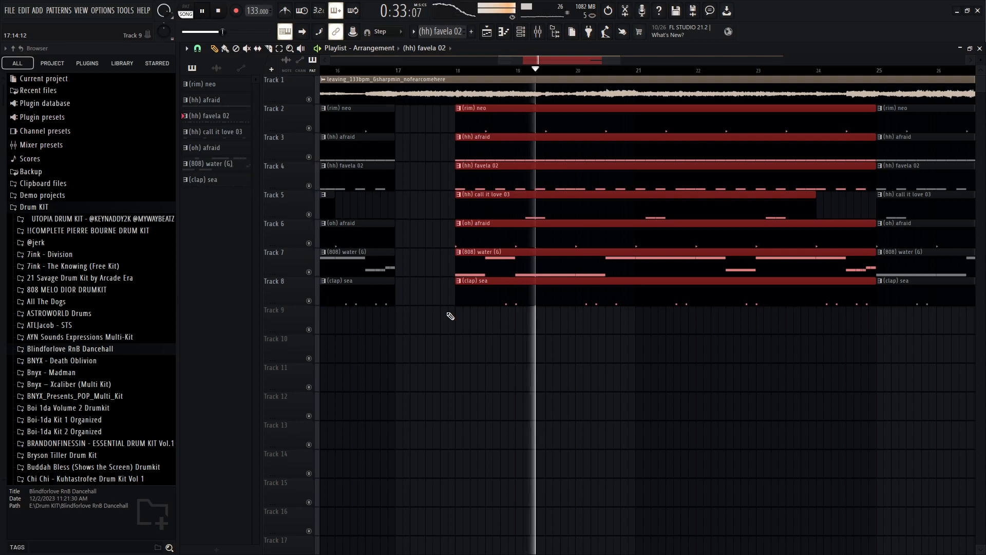
scroll(536, 350, down, 4)
click(536, 351)
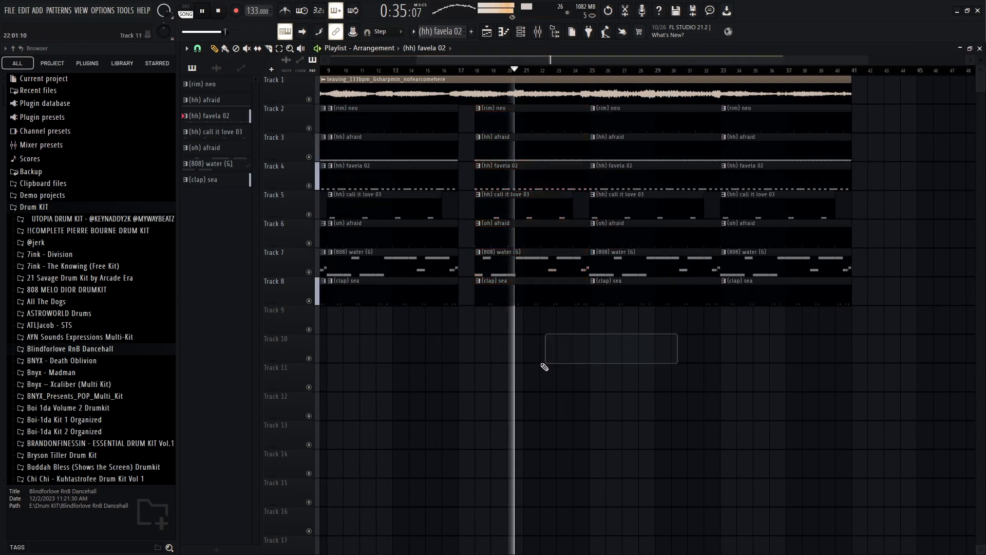
scroll(549, 324, down, 2)
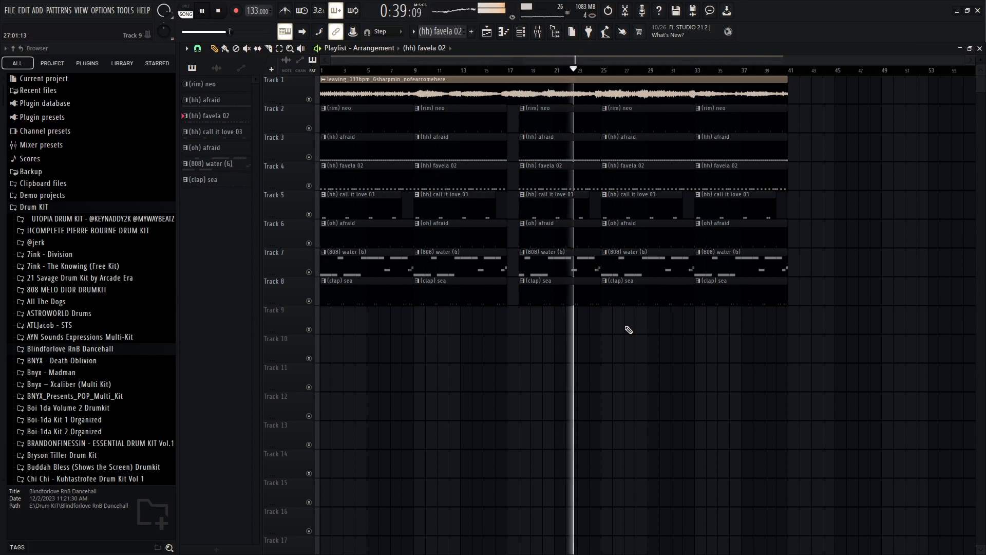
scroll(629, 329, up, 3)
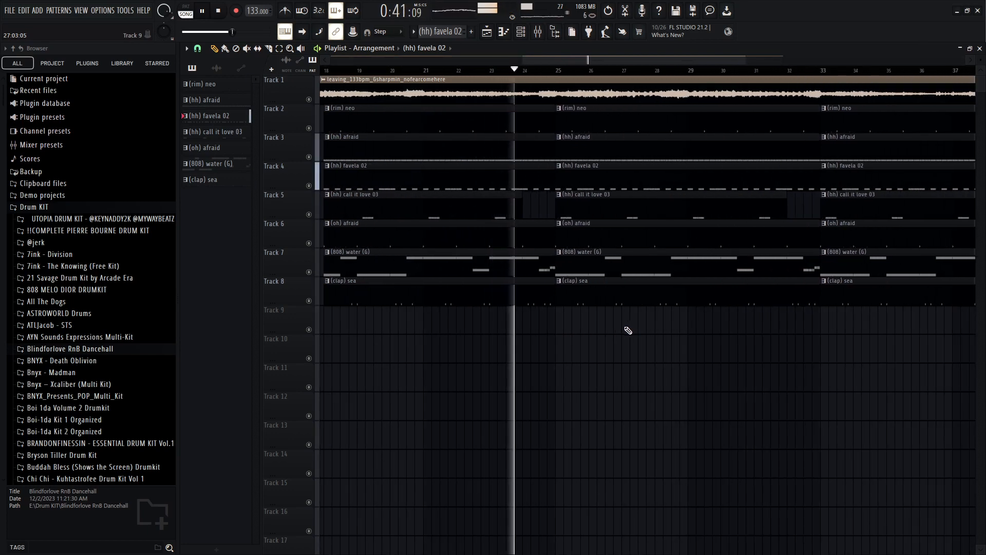
scroll(580, 290, up, 6)
scroll(551, 191, down, 5)
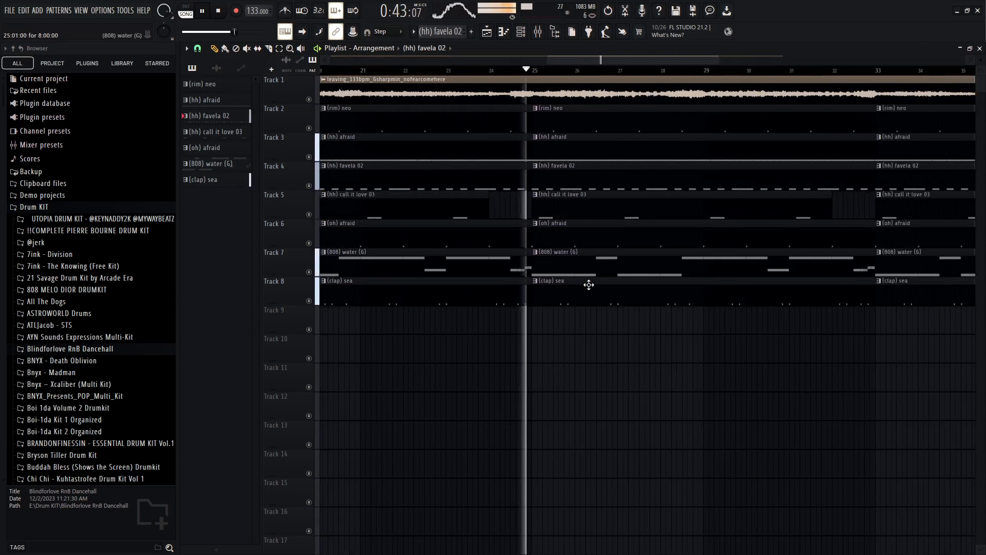
scroll(609, 366, down, 4)
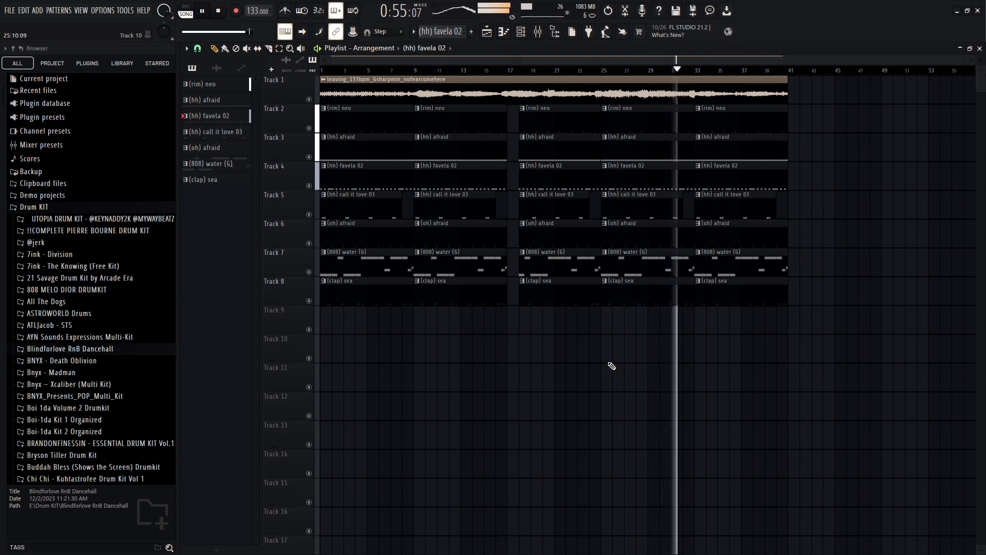
Trim the ends of the bar 33 clips on Tracks 2 to 8 so they stop four bars earlier
drag(739, 121, 741, 321)
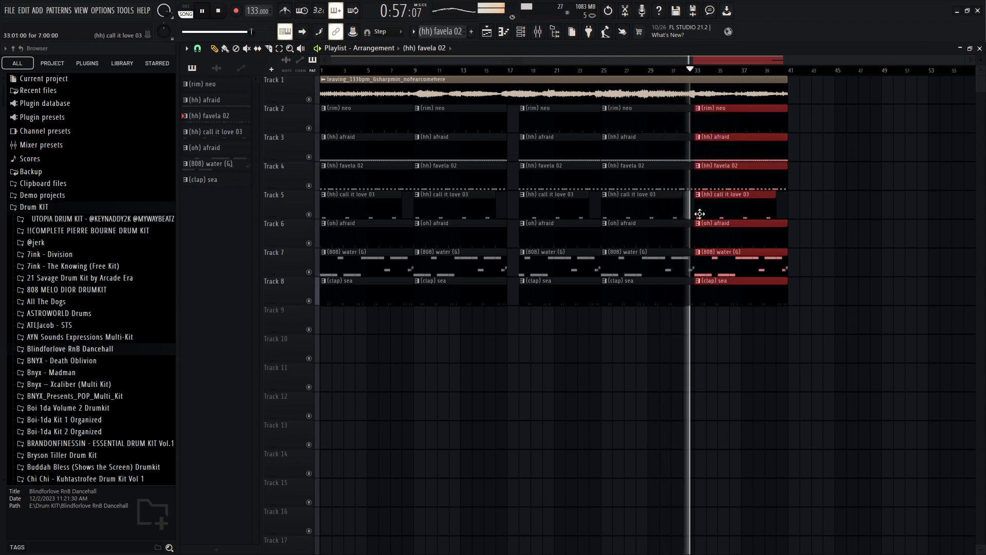
scroll(791, 201, up, 3)
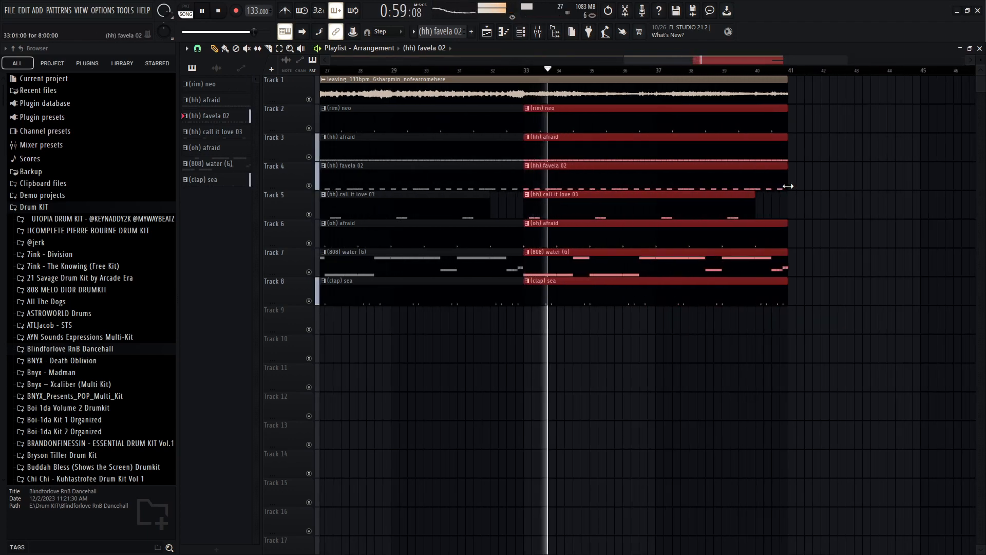
drag(775, 185, 659, 189)
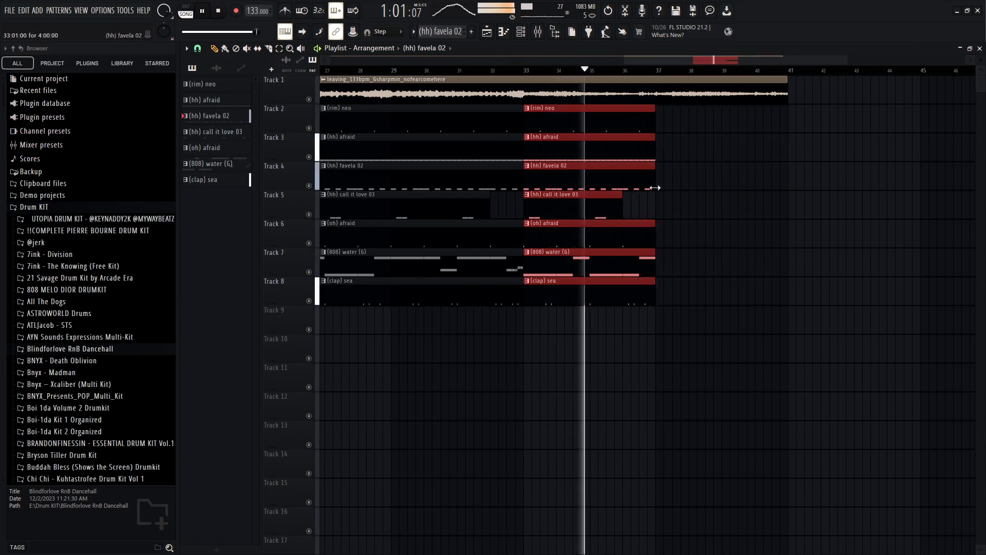
scroll(664, 199, up, 2)
scroll(652, 206, down, 5)
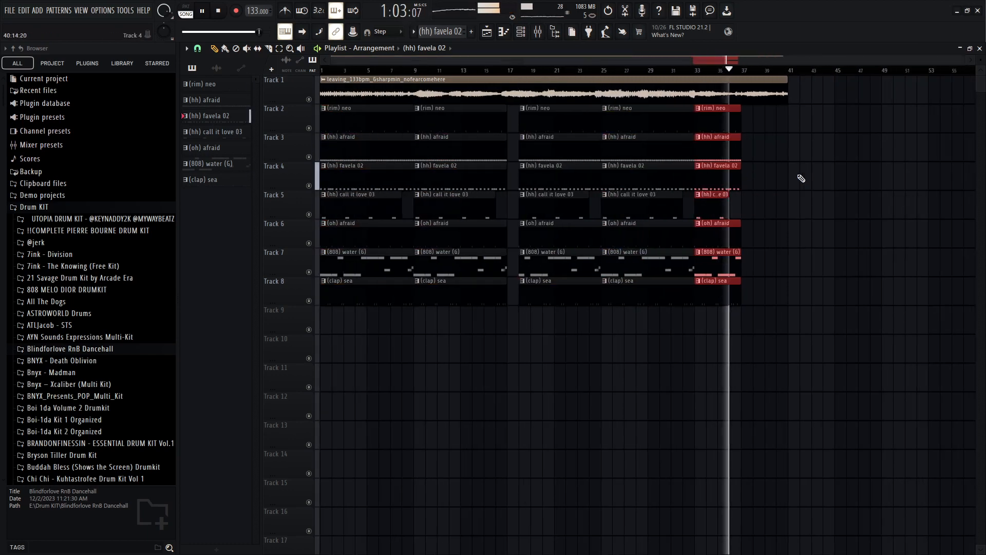
drag(899, 163, 806, 188)
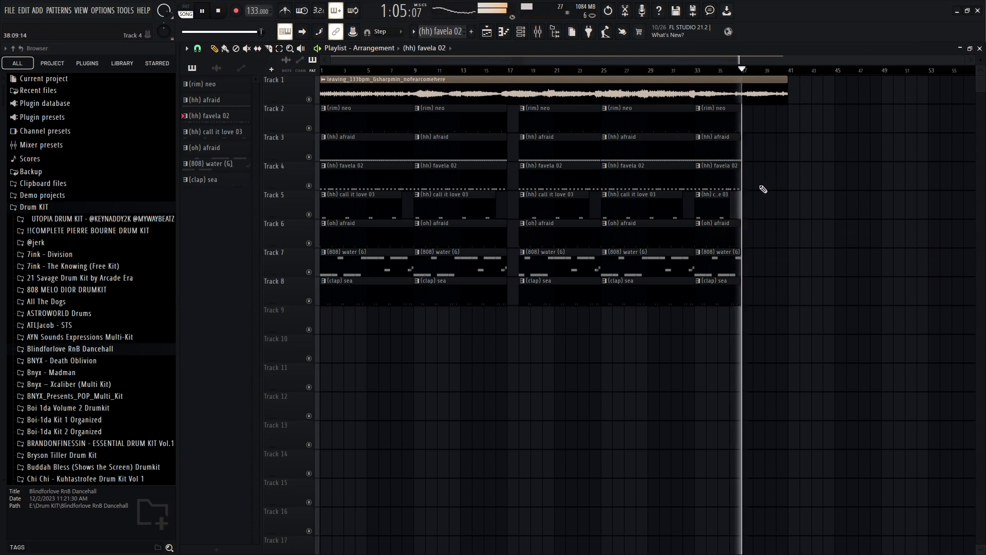
Delete the (clap) sea clips starting at bars 9, 18 and 33 on Track 8
right_click(580, 295)
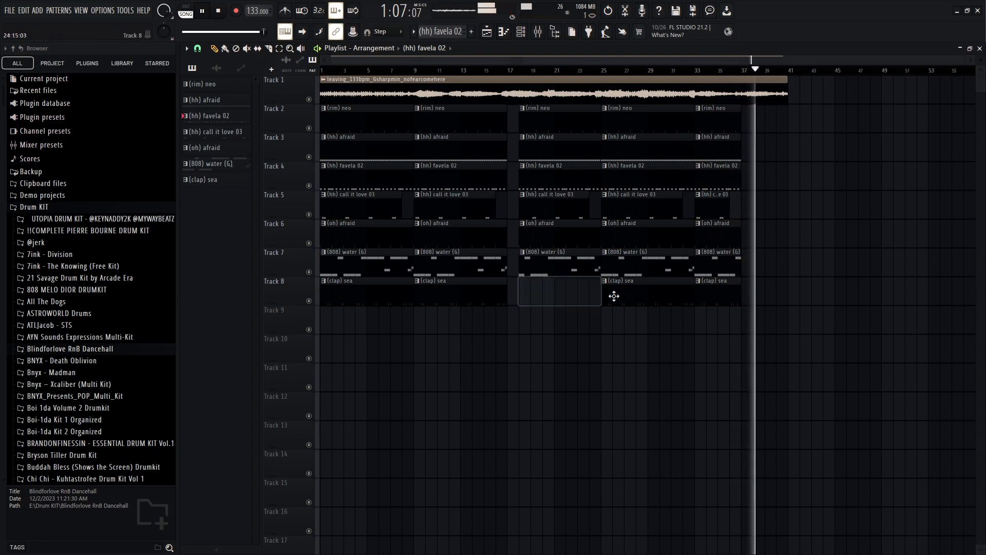
right_click(718, 293)
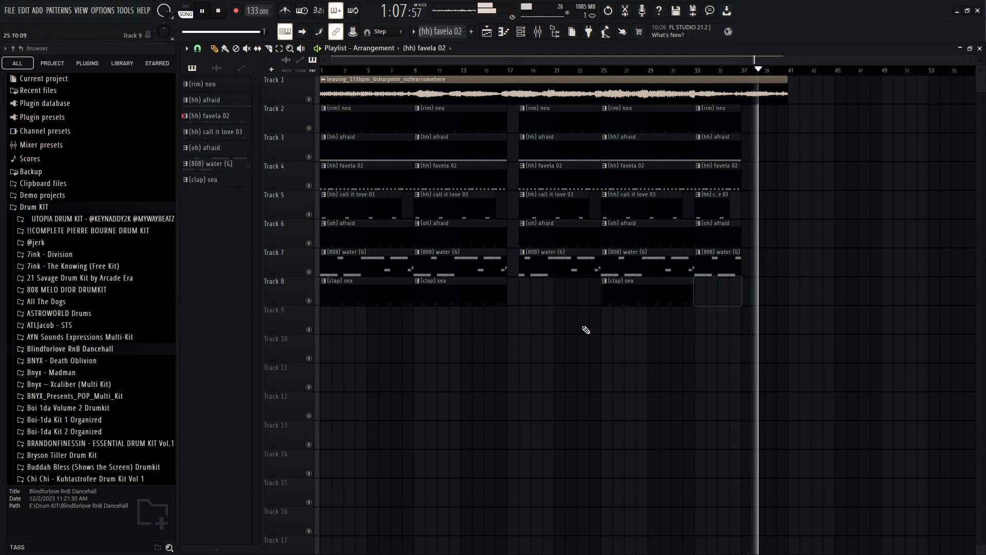
right_click(458, 290)
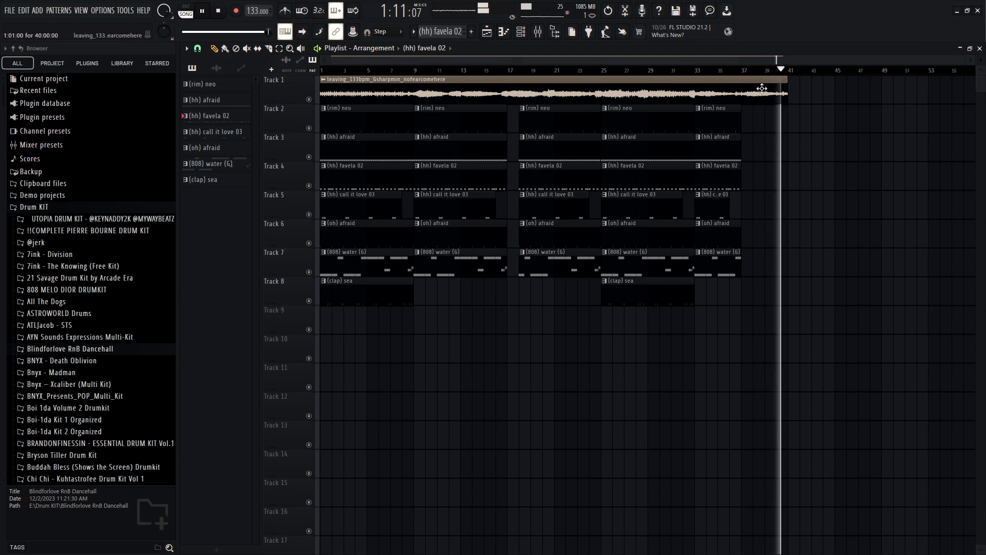
Duplicate the whole arrangement, including the sample, so the copy starts at bar 41
key(ctrl+a)
key(ctrl+b)
scroll(475, 265, down, 3)
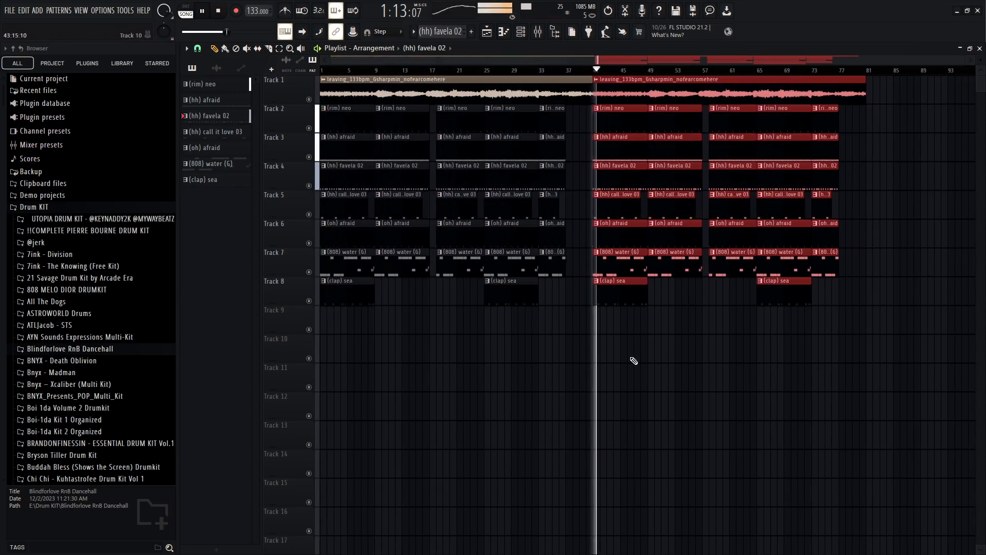
click(604, 367)
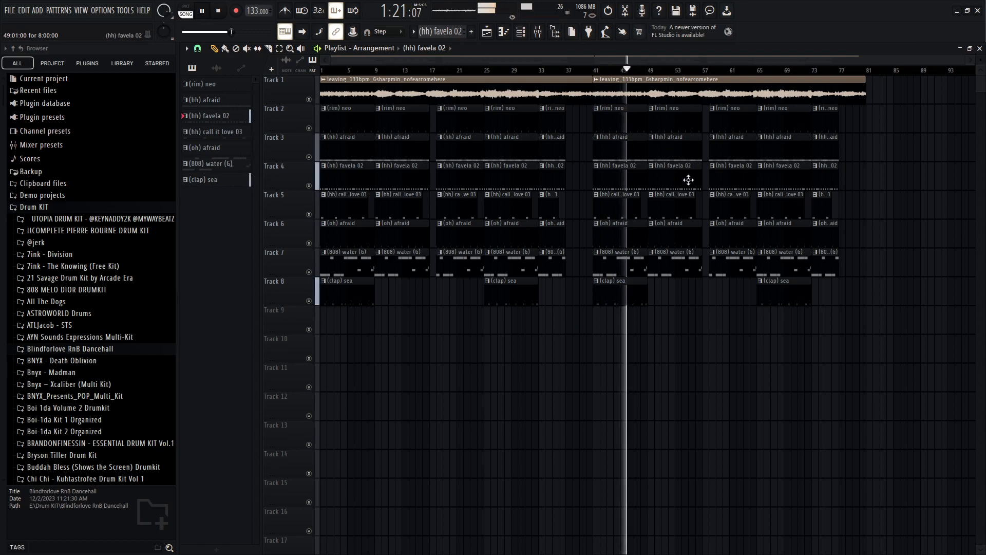
Delete the (hh) favela 02 clips starting at bars 9, 25, 49 and 65 on Track 4
right_click(663, 177)
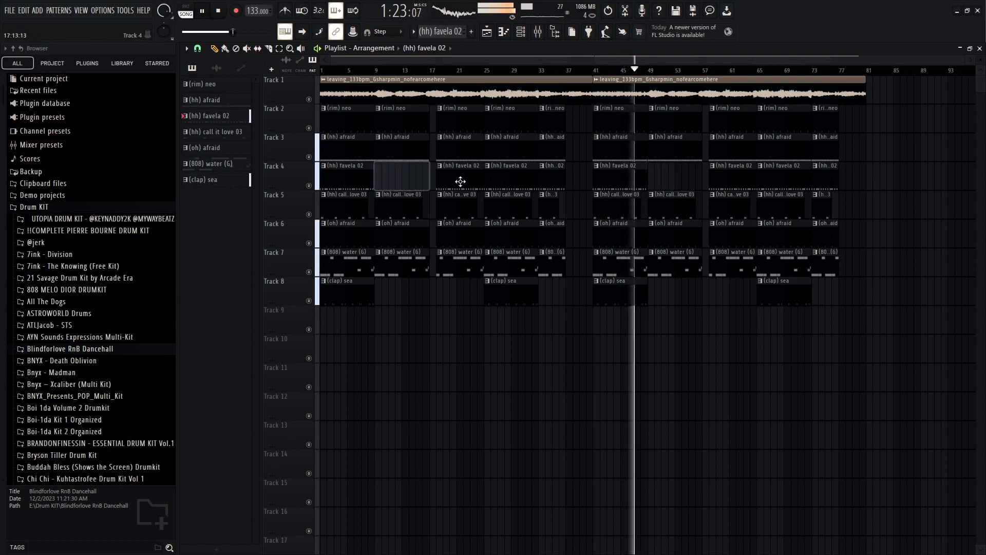
right_click(404, 177)
right_click(778, 177)
right_click(509, 185)
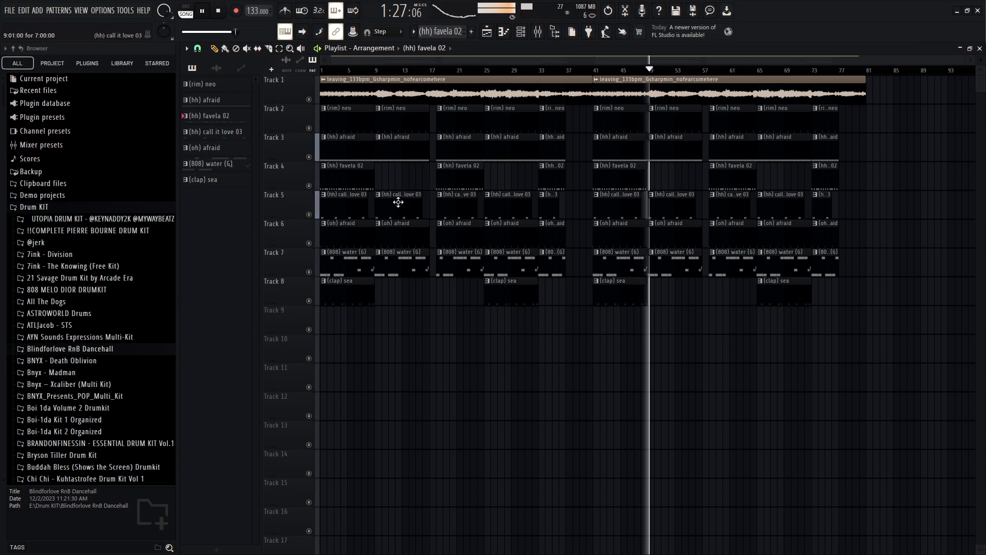
Delete the (hh) call it love 03 clips starting at bars 9, 25, 49 and 65 on Track 5
right_click(662, 206)
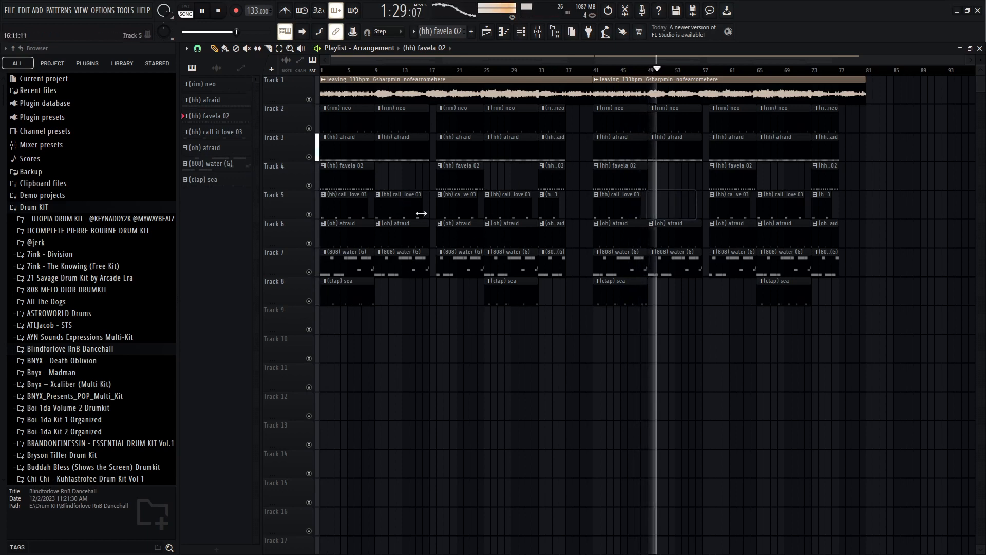
right_click(398, 206)
right_click(781, 204)
right_click(507, 205)
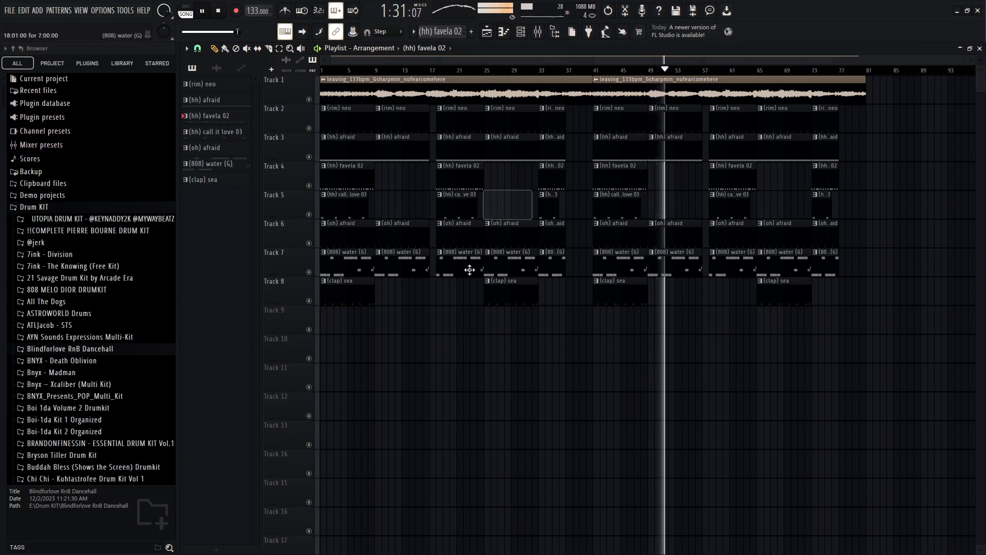
Undo the deletion of the bar 25 and 65 clips on Track 5 and delete the ones at bars 18 and 58 instead
key(ctrl+alt+z)
key(ctrl+alt+z)
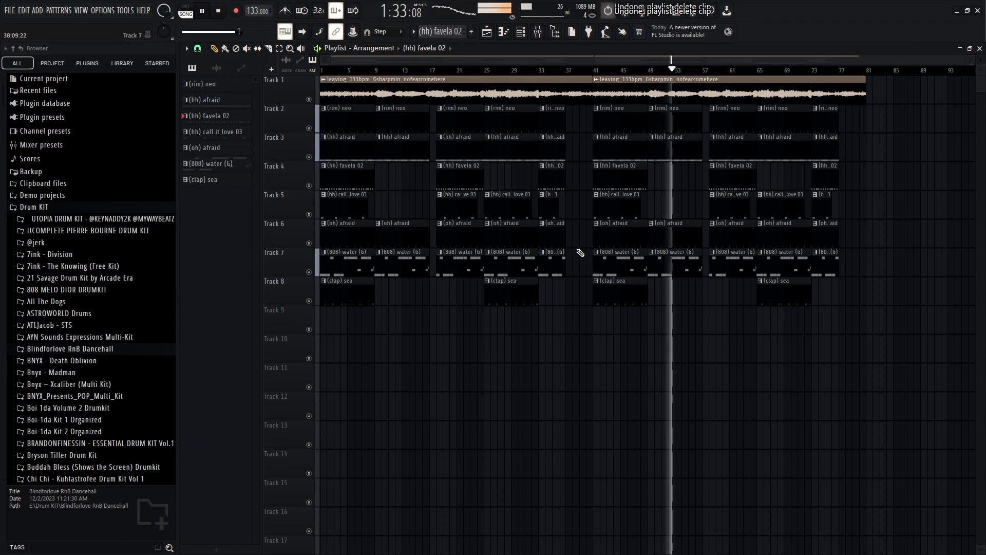
right_click(452, 205)
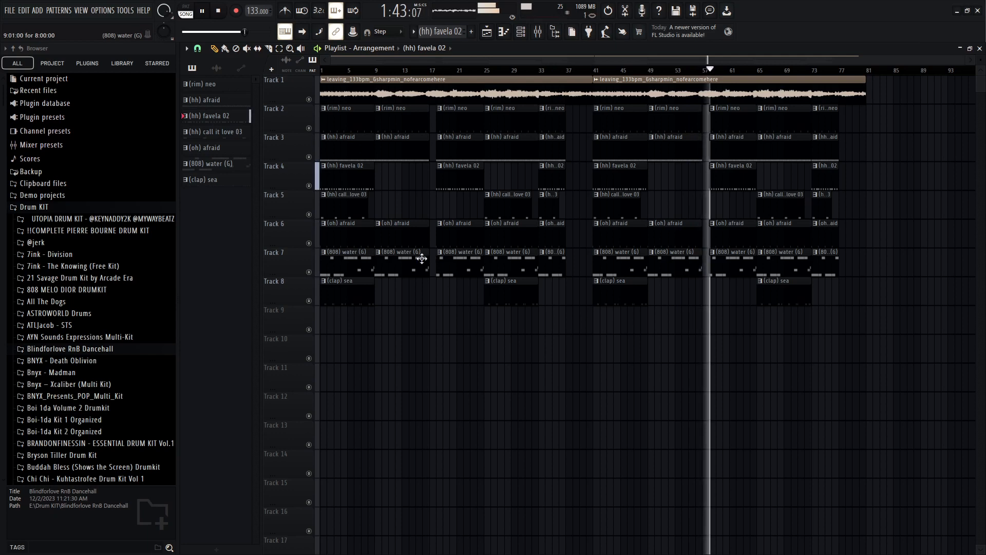
scroll(415, 258, up, 5)
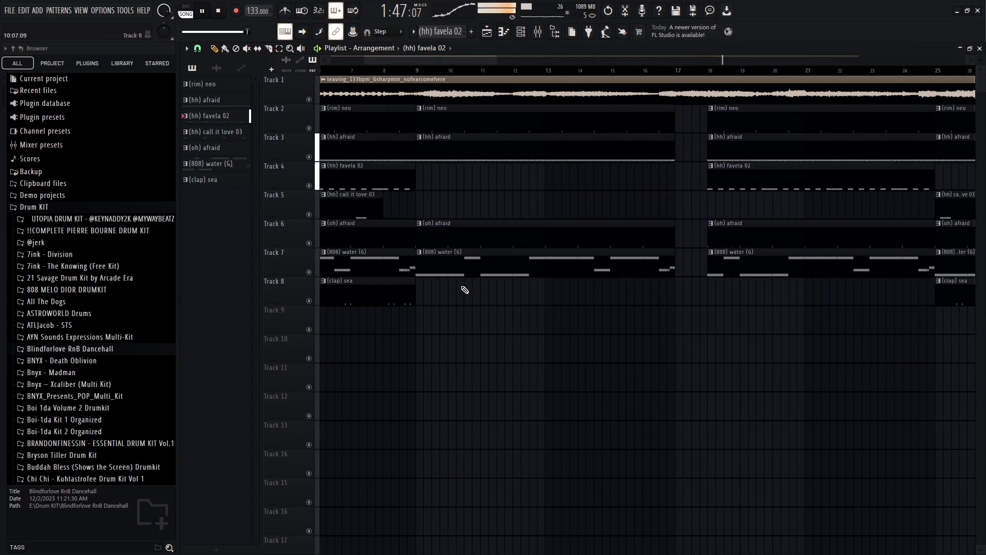
scroll(464, 288, down, 5)
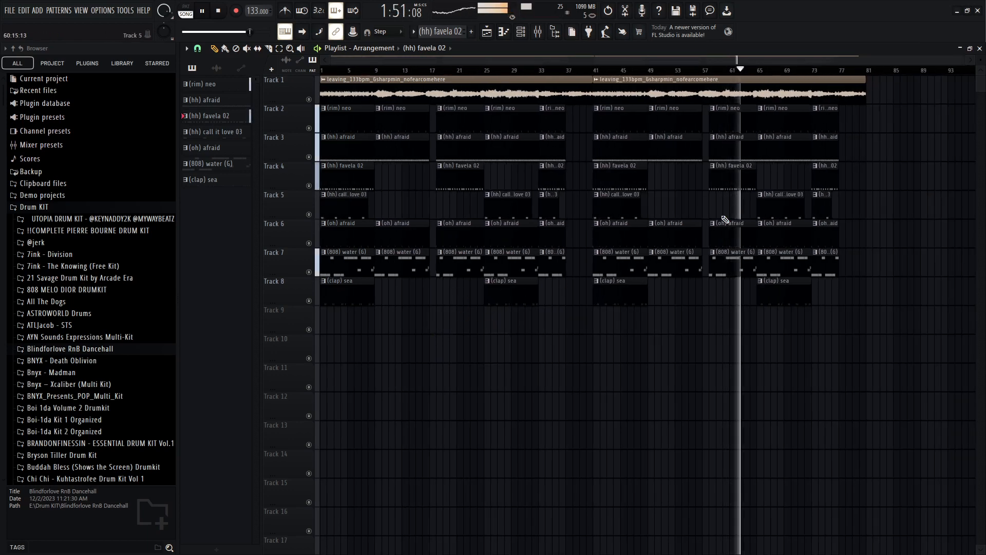
Create an automation clip for the Master volume fader in the mixer
click(537, 32)
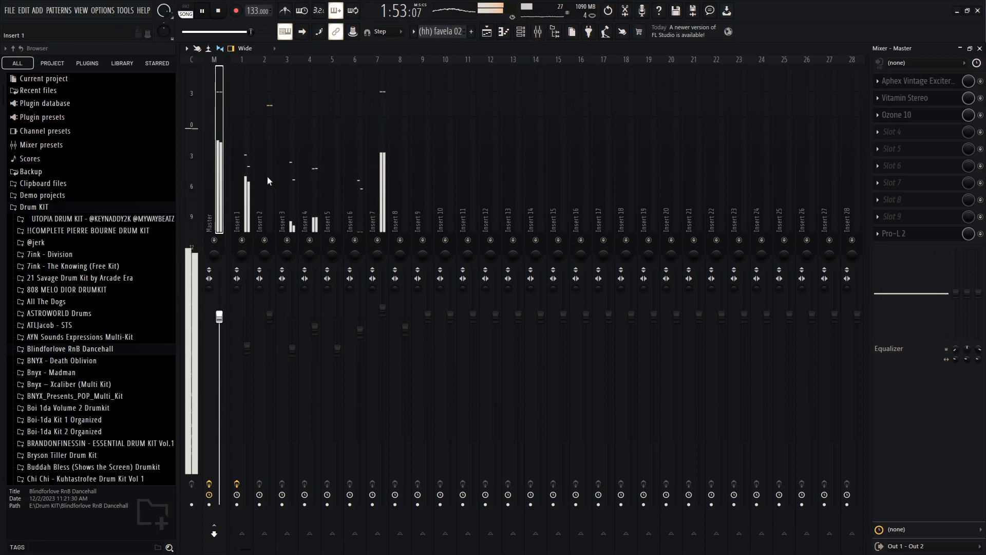
right_click(220, 318)
click(247, 389)
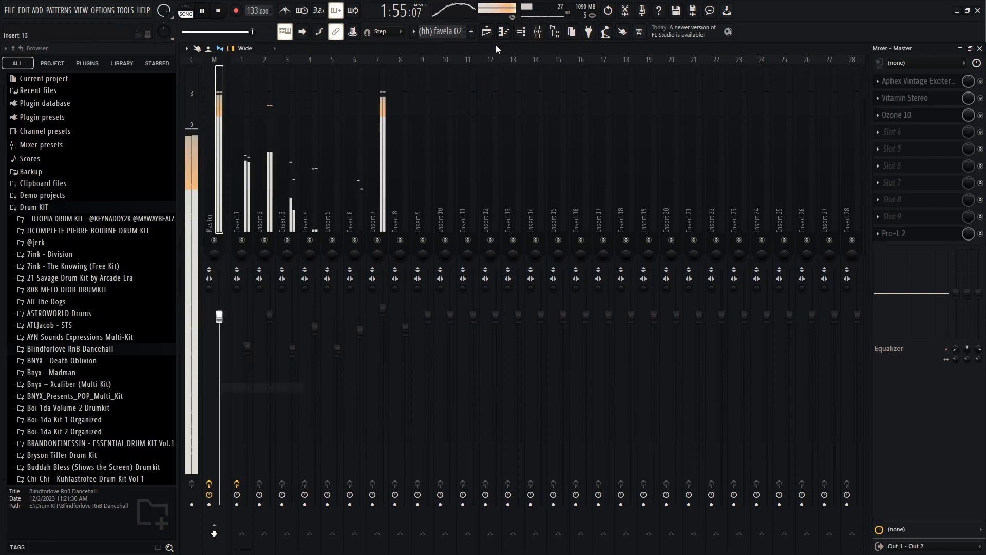
Add a point at bar 77 of the Master - Volume automation, paste the copied 80% value, and lower the end point to 0%
scroll(786, 336, up, 1)
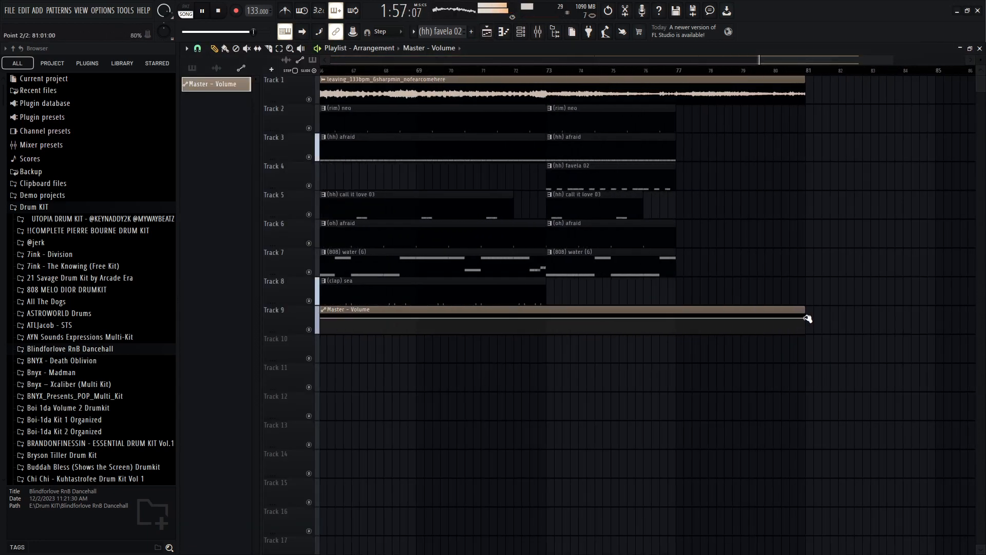
right_click(806, 318)
click(841, 479)
scroll(775, 369, up, 3)
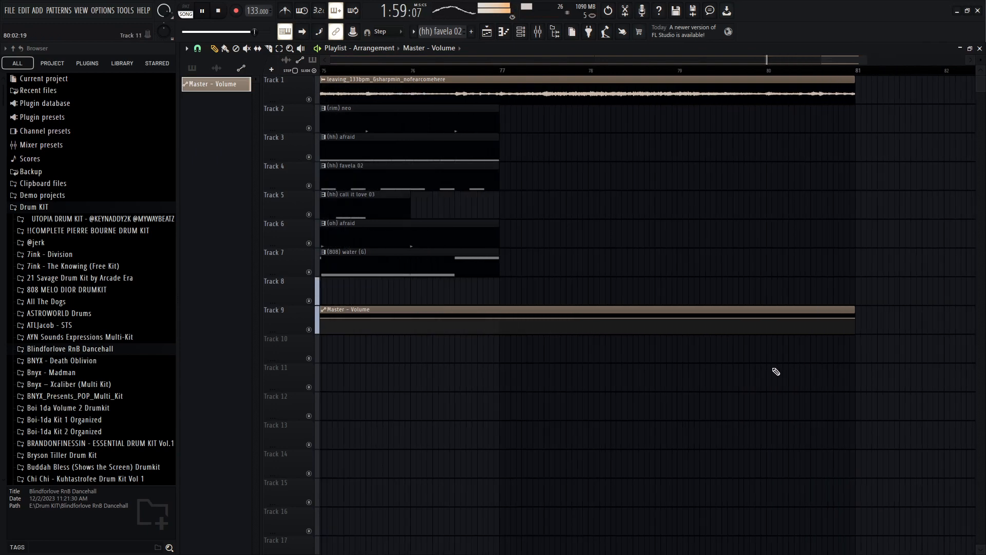
click(491, 319)
right_click(491, 320)
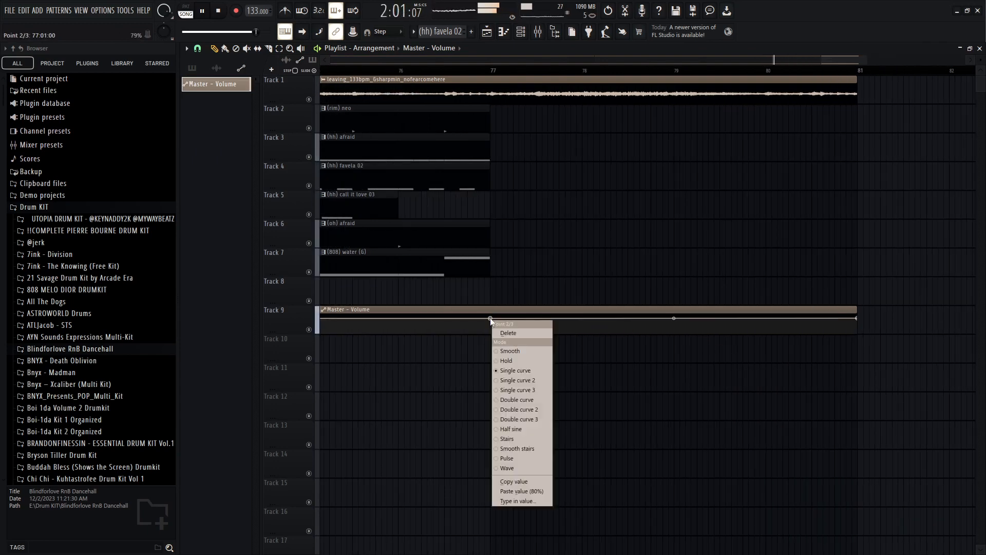
click(531, 492)
drag(862, 321, 861, 378)
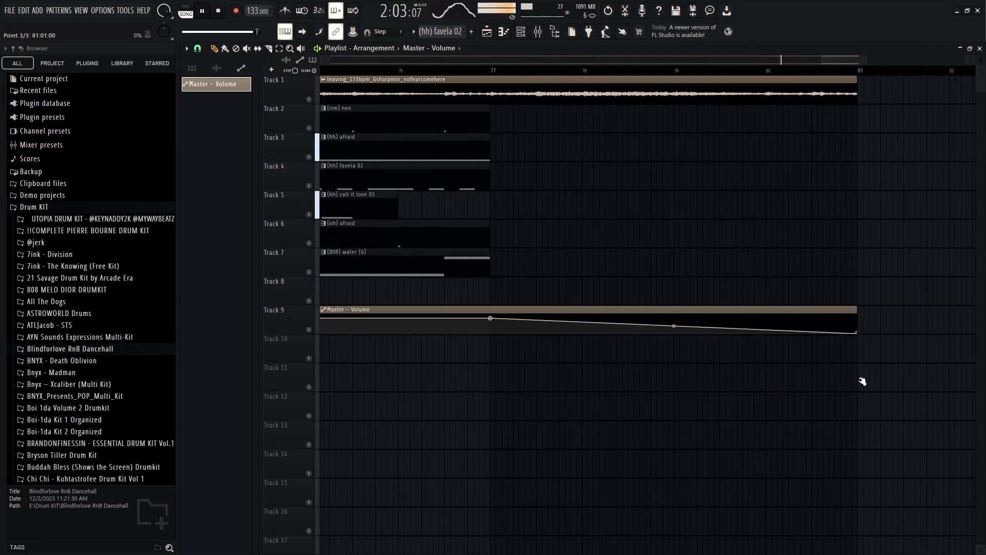
Trim the start of the bar 73 clips on Tracks 2 to 7 to bar 75 and extend all but Track 5's to bar 81
scroll(607, 369, down, 2)
scroll(521, 281, up, 1)
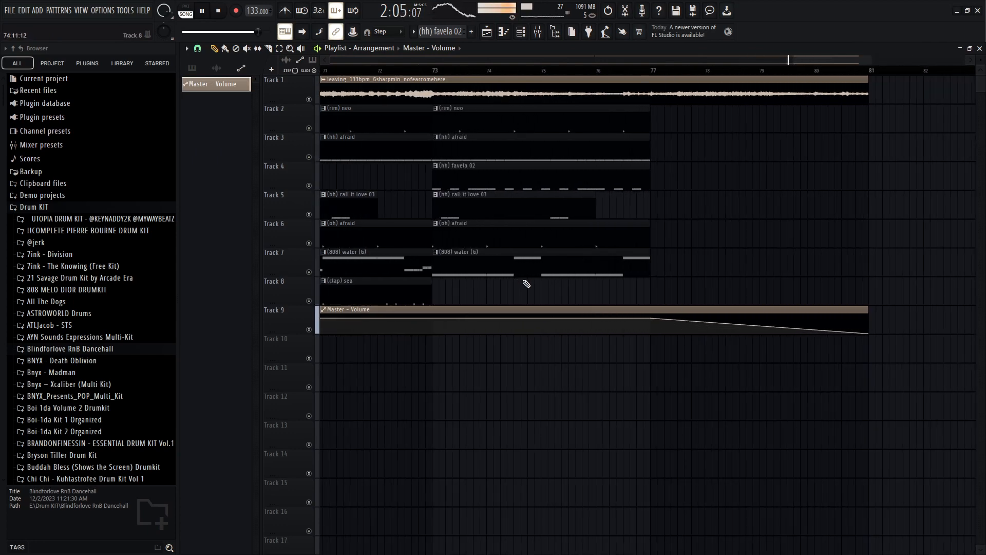
drag(469, 117, 472, 268)
drag(436, 200, 542, 201)
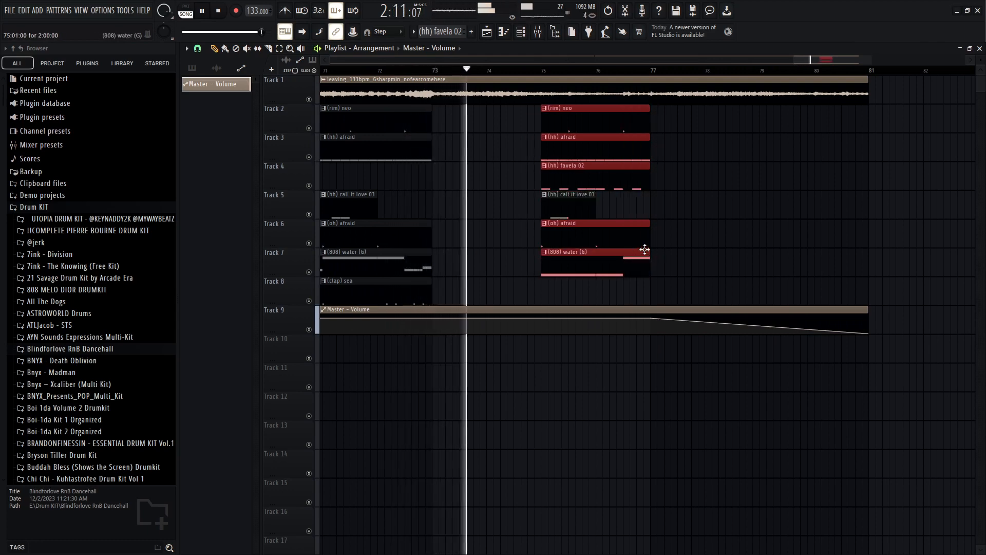
drag(651, 250, 868, 249)
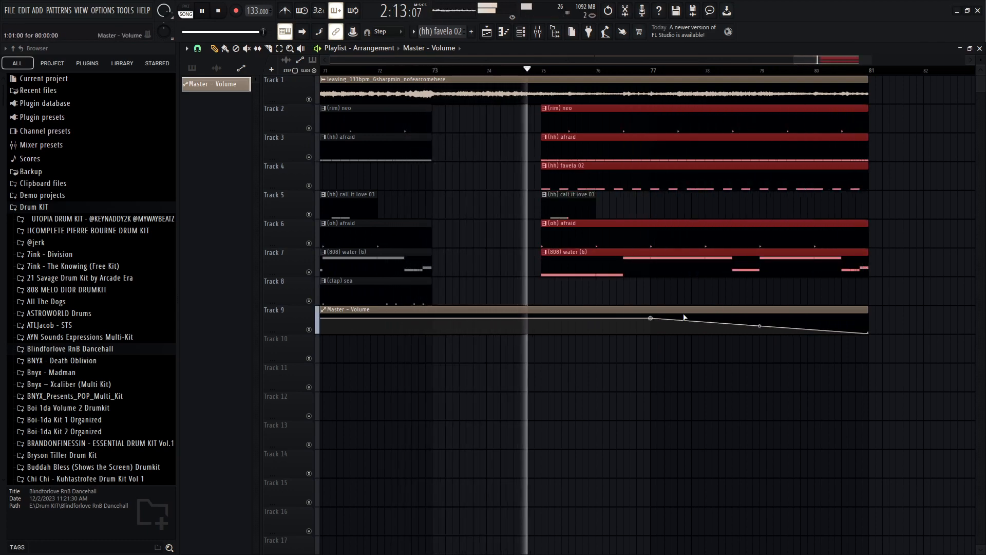
Slice the Master - Volume automation clip at bar 73 and delete the part before it
key(c)
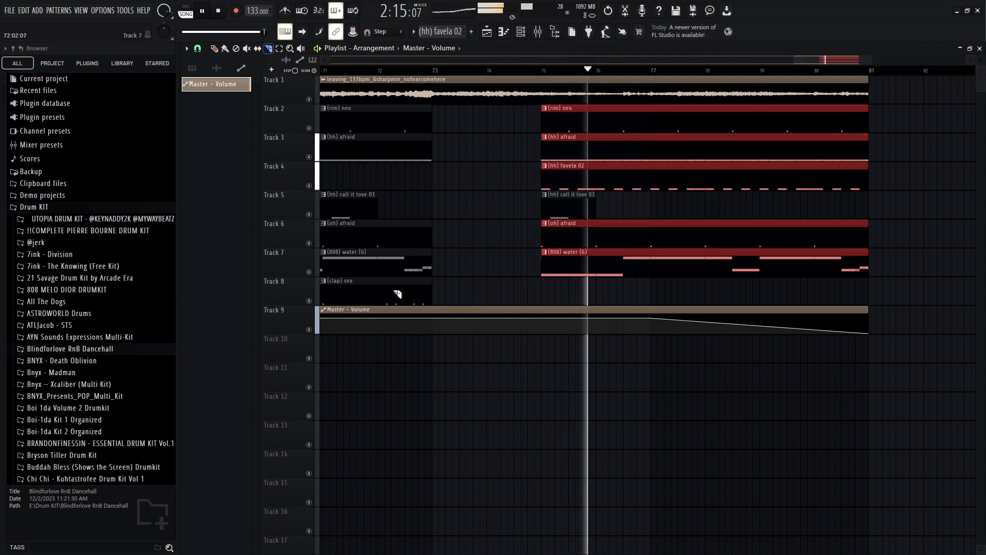
drag(428, 303, 428, 342)
click(215, 49)
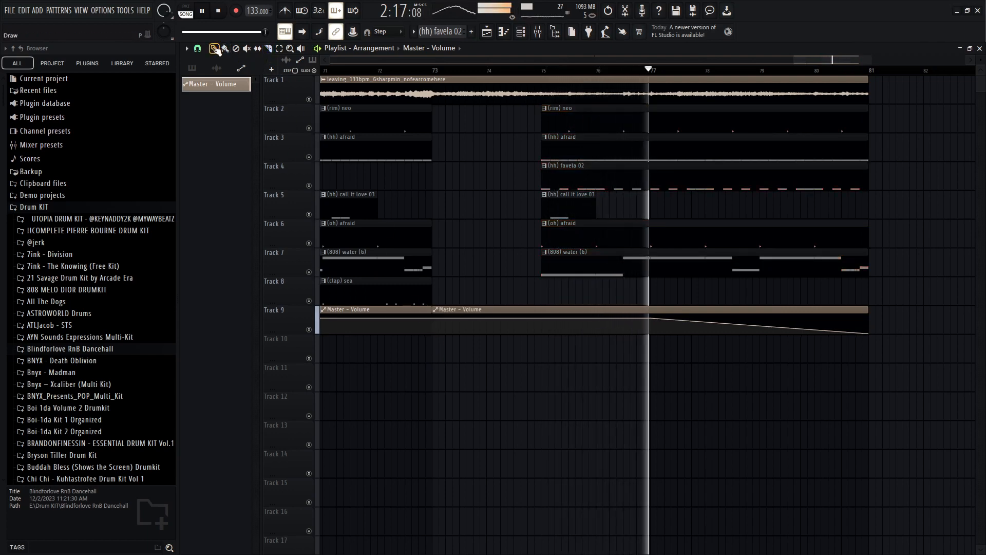
right_click(421, 317)
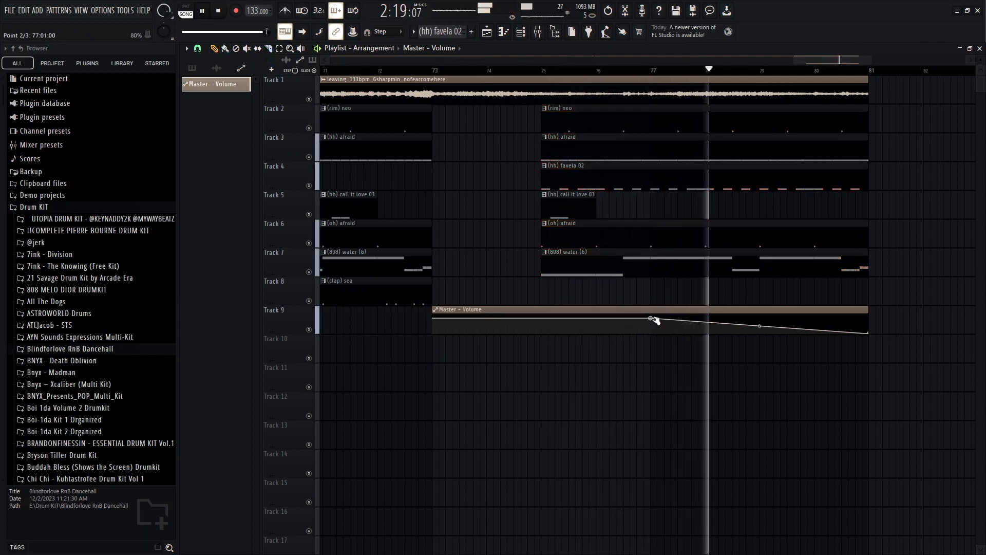
Stretch the Master - Volume fade to run from 80% at bar 73 to 0% at the end of the clip
drag(650, 318, 434, 320)
key(ctrl+z)
right_click(434, 321)
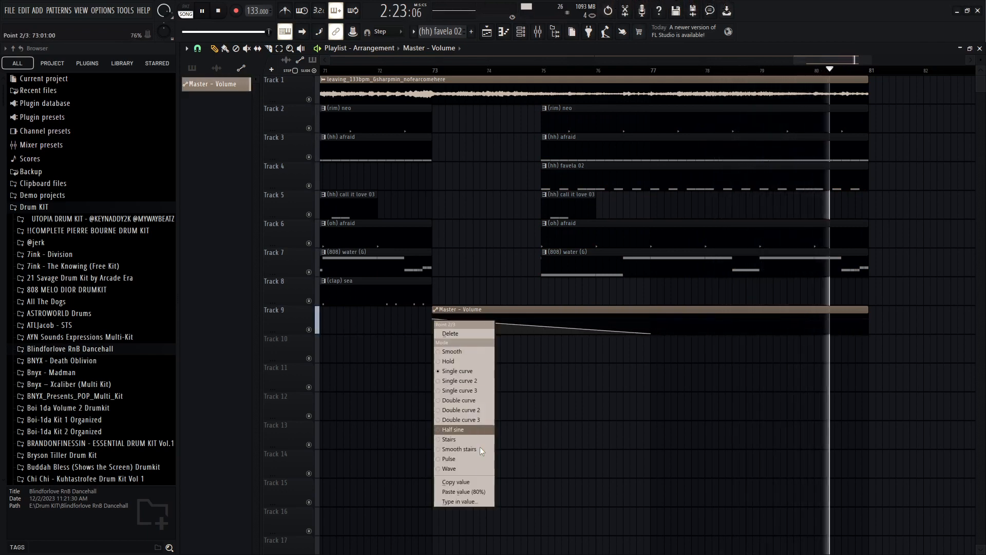
click(478, 488)
right_click(434, 319)
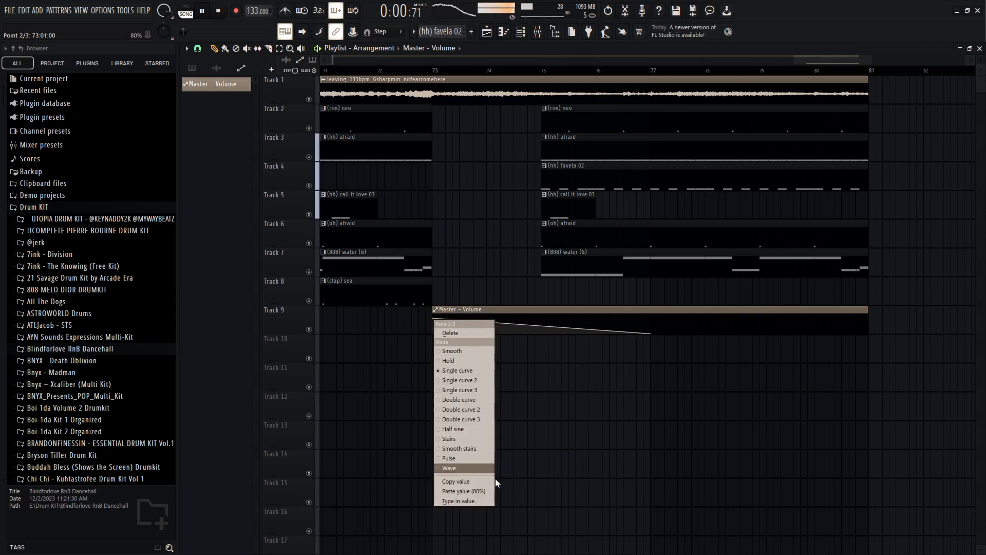
click(478, 491)
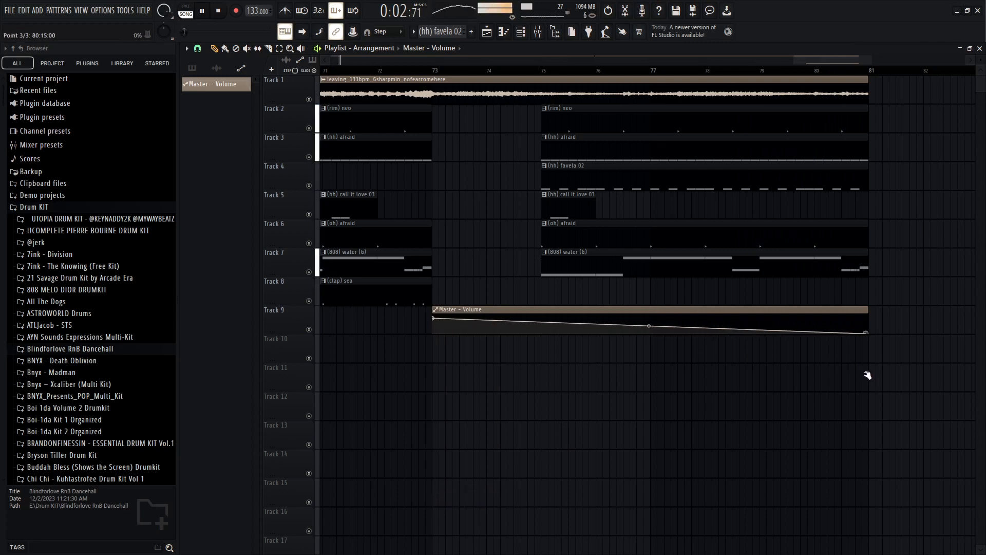
Shrink Track 9 to a thin row and undo the stray clip placed on an empty track below
scroll(822, 370, down, 10)
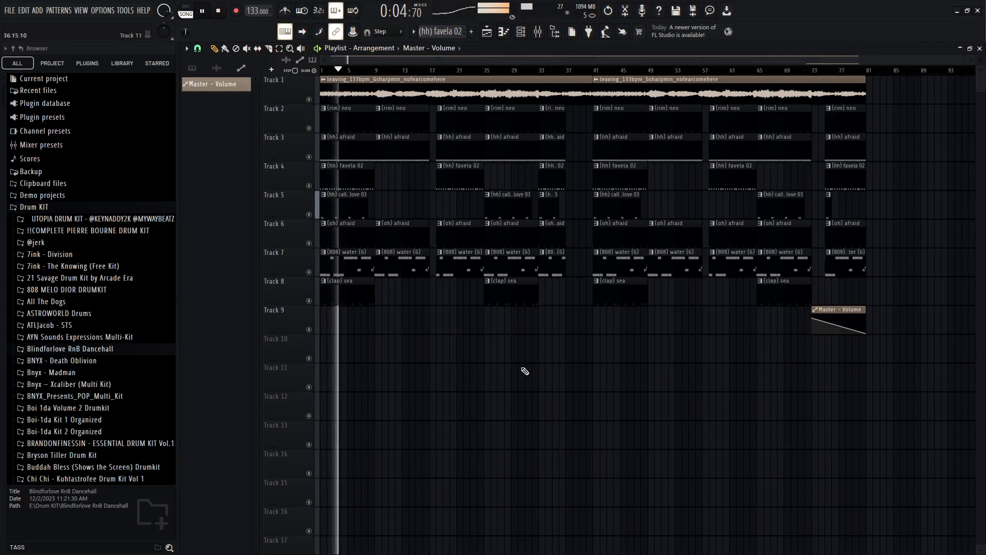
drag(295, 334, 297, 311)
click(565, 385)
key(ctrl+z)
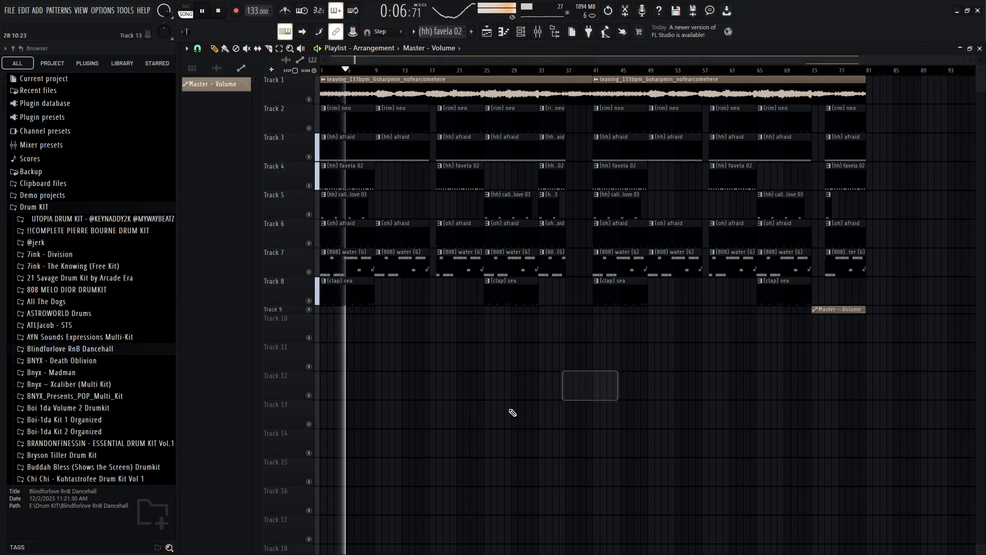
Play the outro from about bar 69 and delete the closing bar 75 clips on Tracks 2 to 7
click(786, 71)
scroll(848, 174, up, 4)
scroll(868, 139, up, 3)
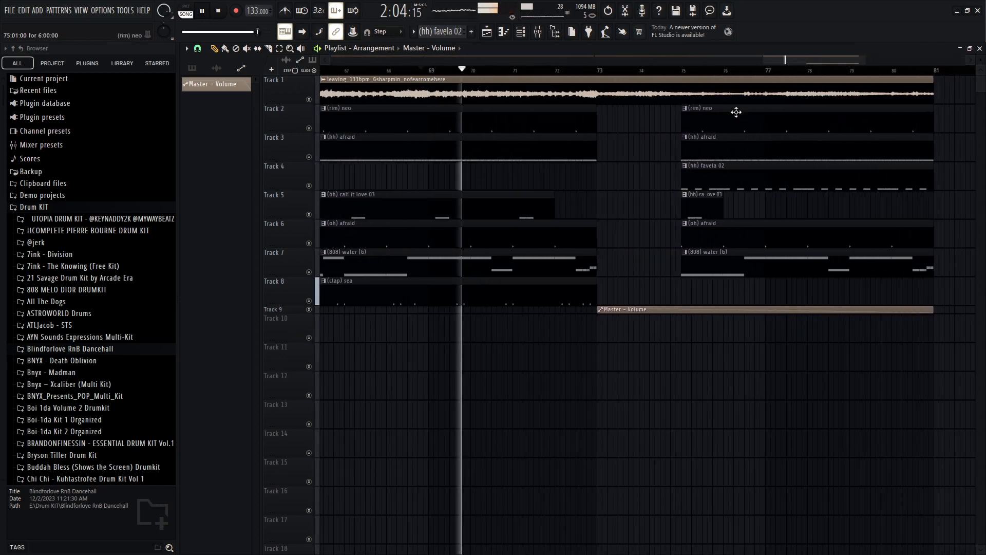
scroll(690, 239, down, 5)
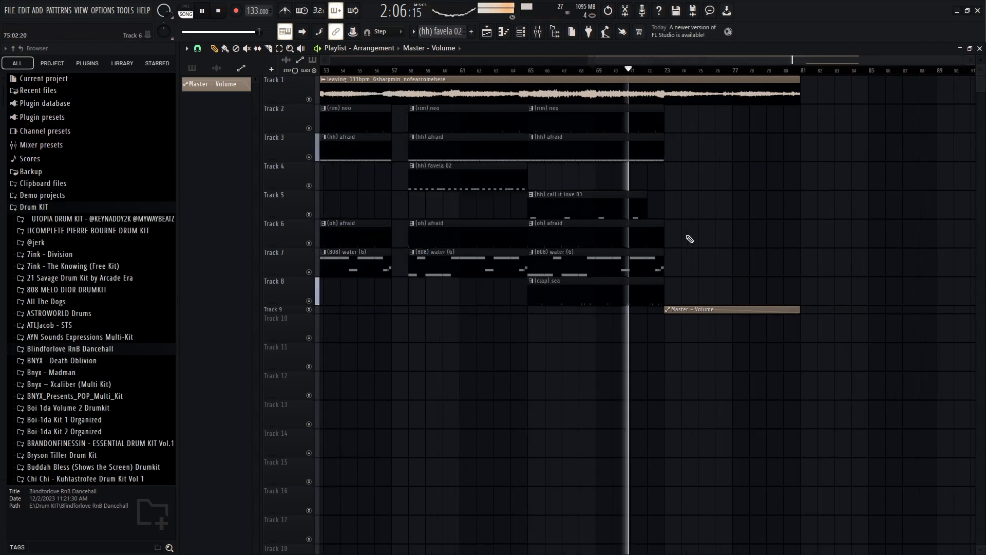